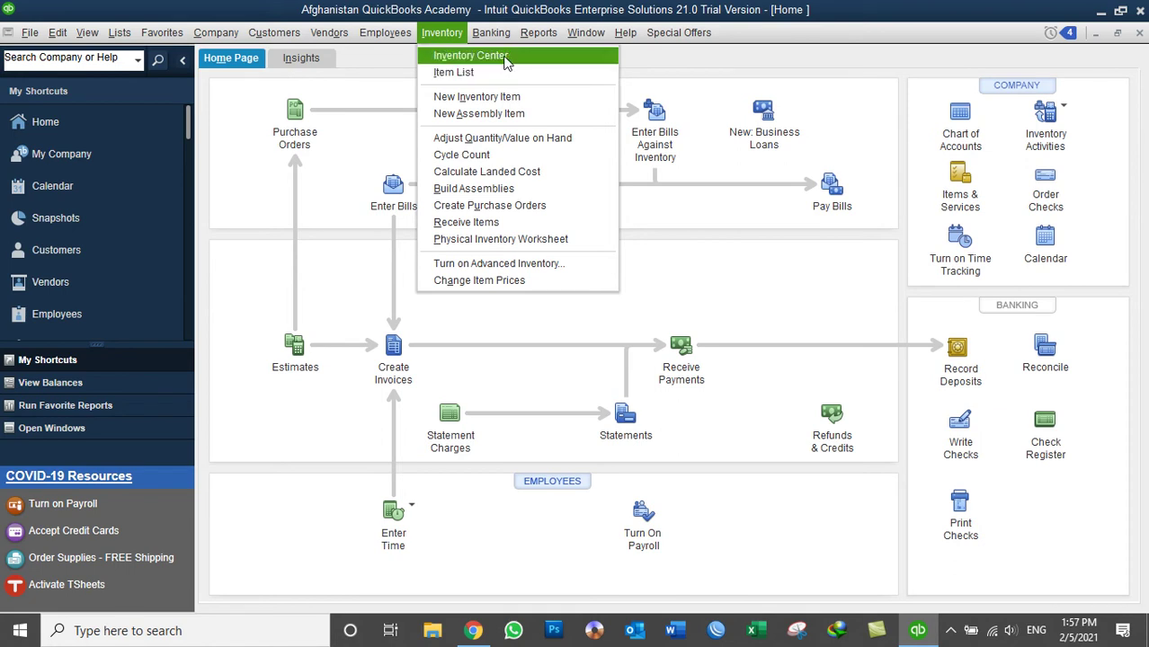
Step: Open the Inventory Center to view the active inventory and assembly items
mouse_move(373, 41)
mouse_move(286, 42)
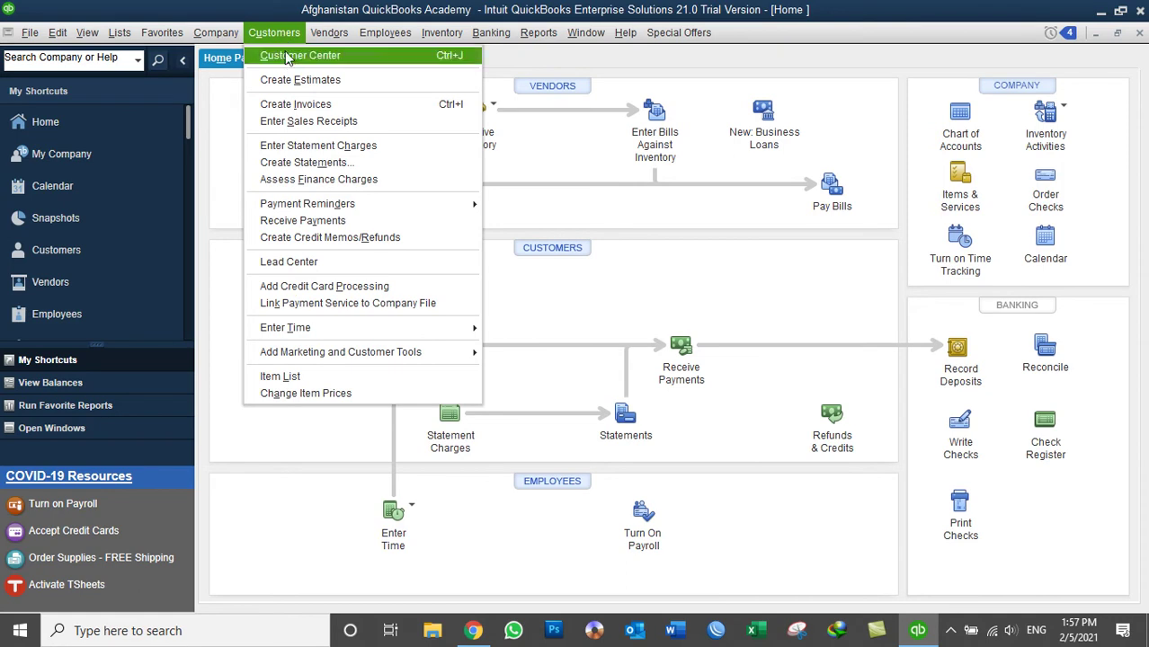
mouse_move(327, 41)
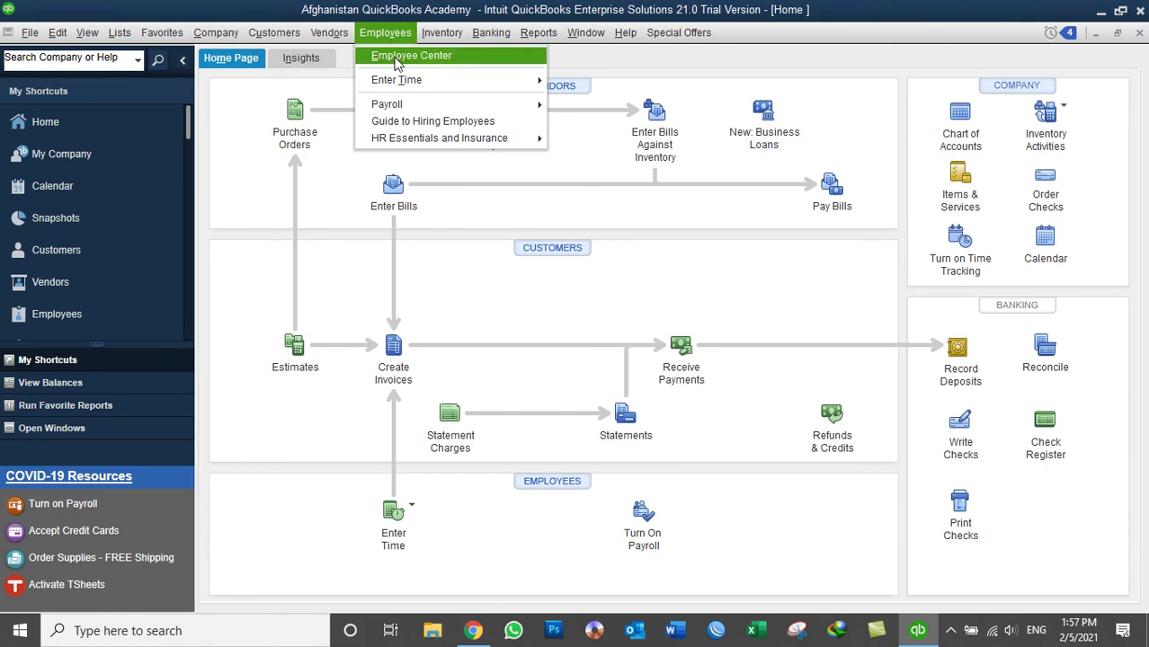
mouse_move(441, 38)
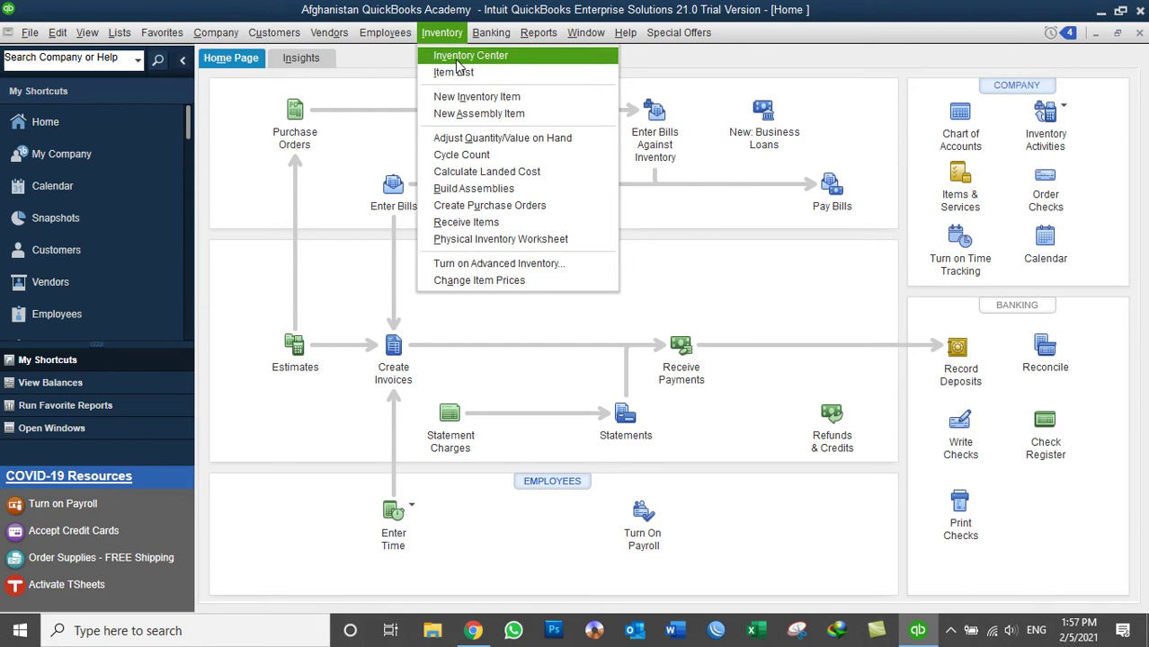
click(456, 56)
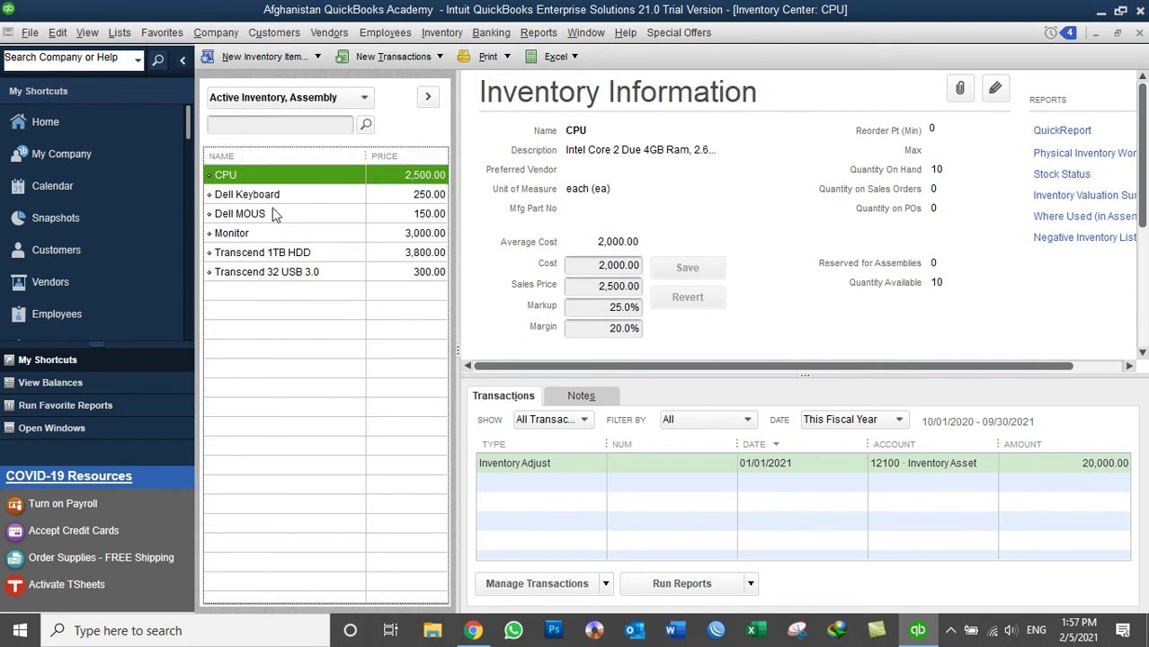
Step: Look at the item types offered for a new item from the item list, then cancel the form and close the list
click(119, 33)
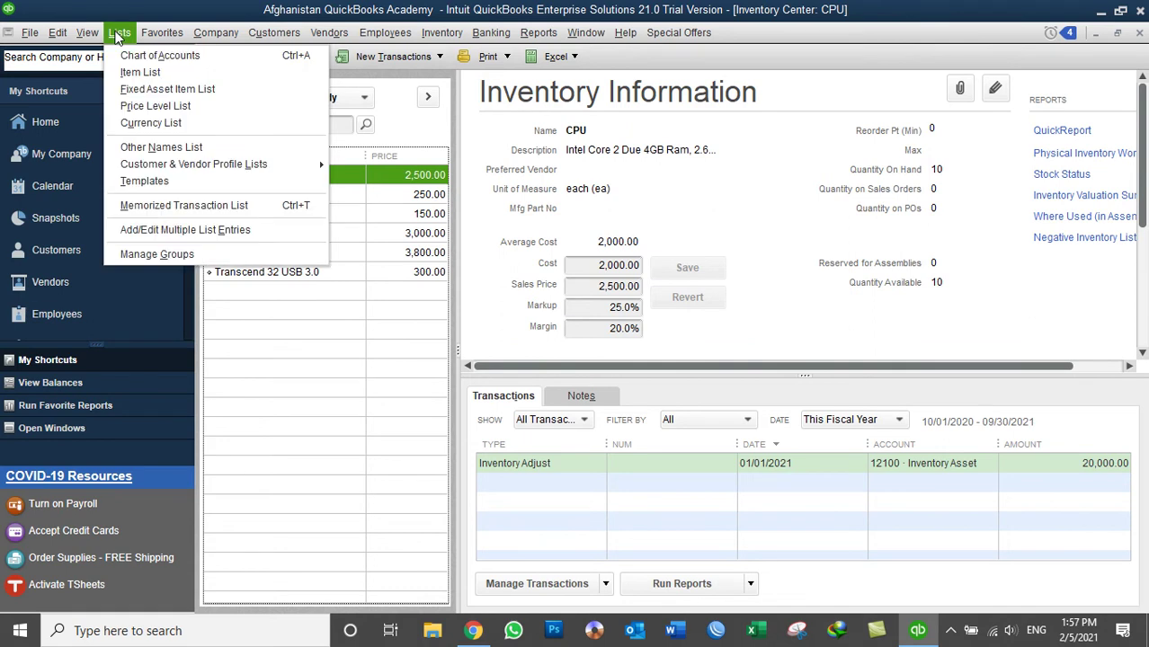
click(126, 73)
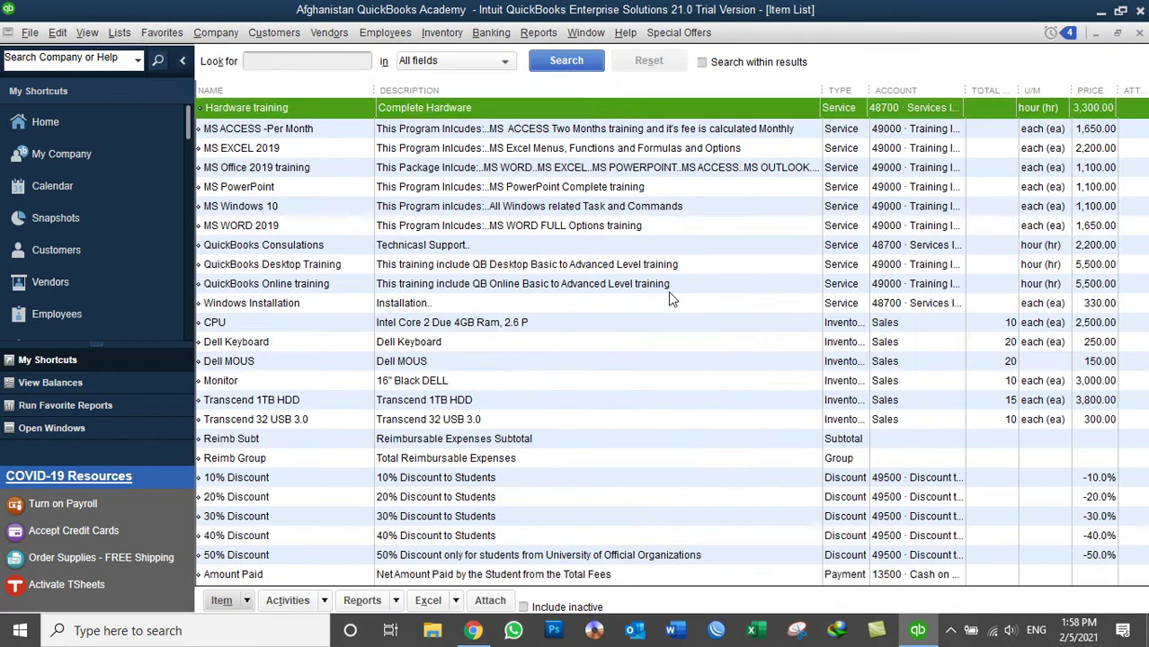
right_click(685, 358)
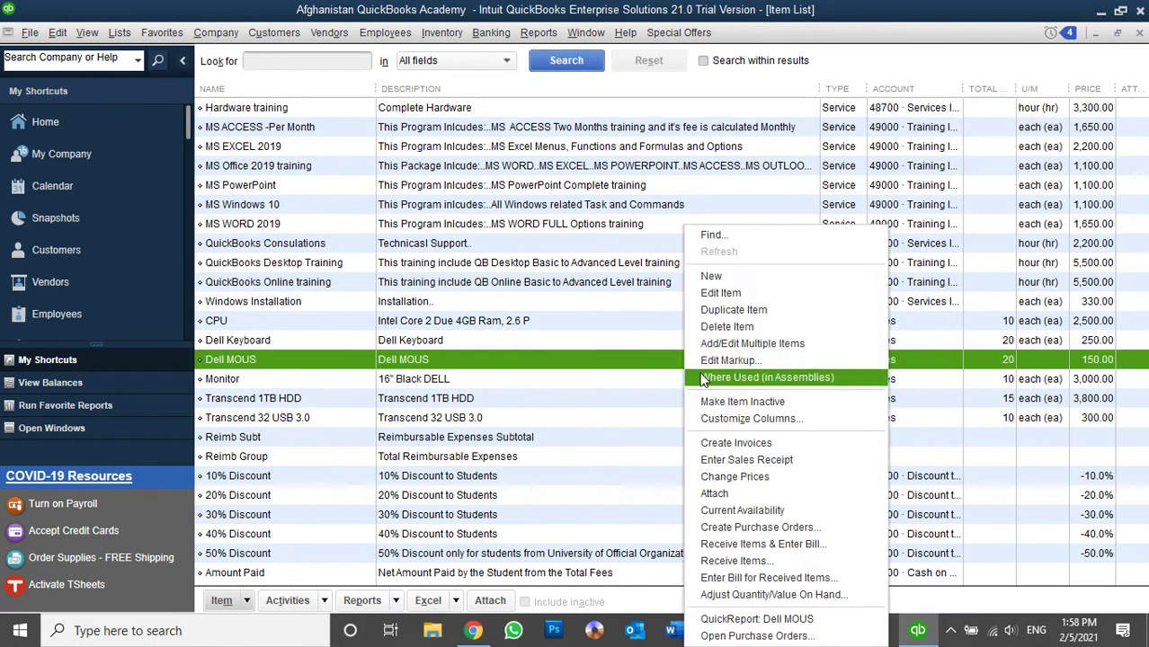
click(720, 286)
click(304, 77)
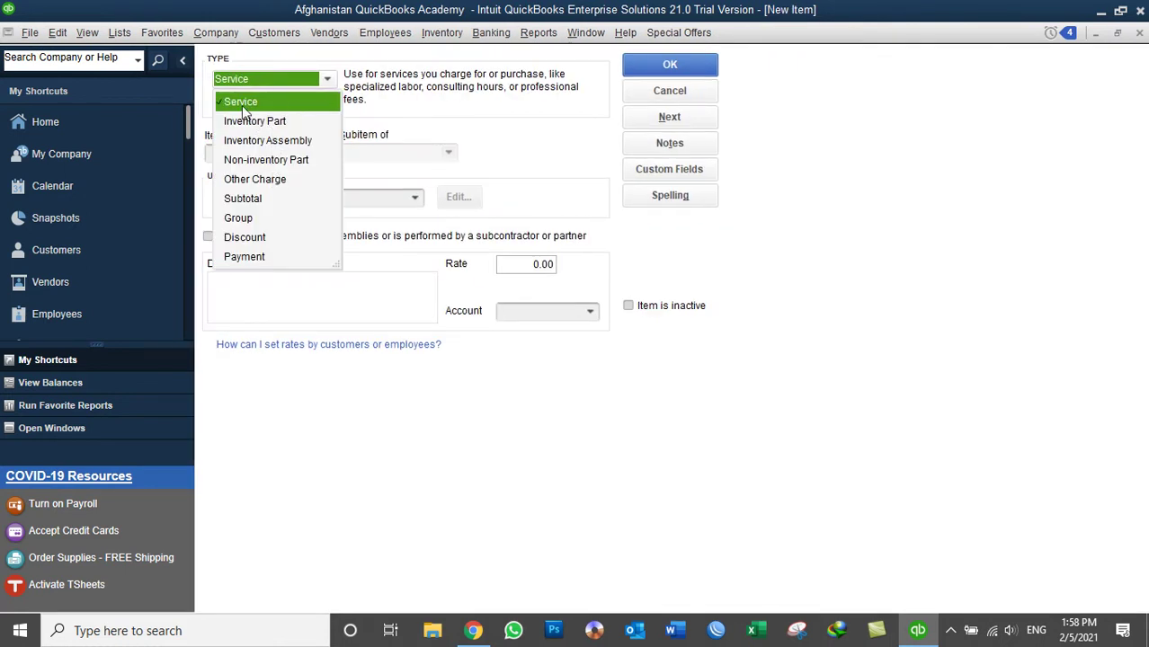
click(675, 91)
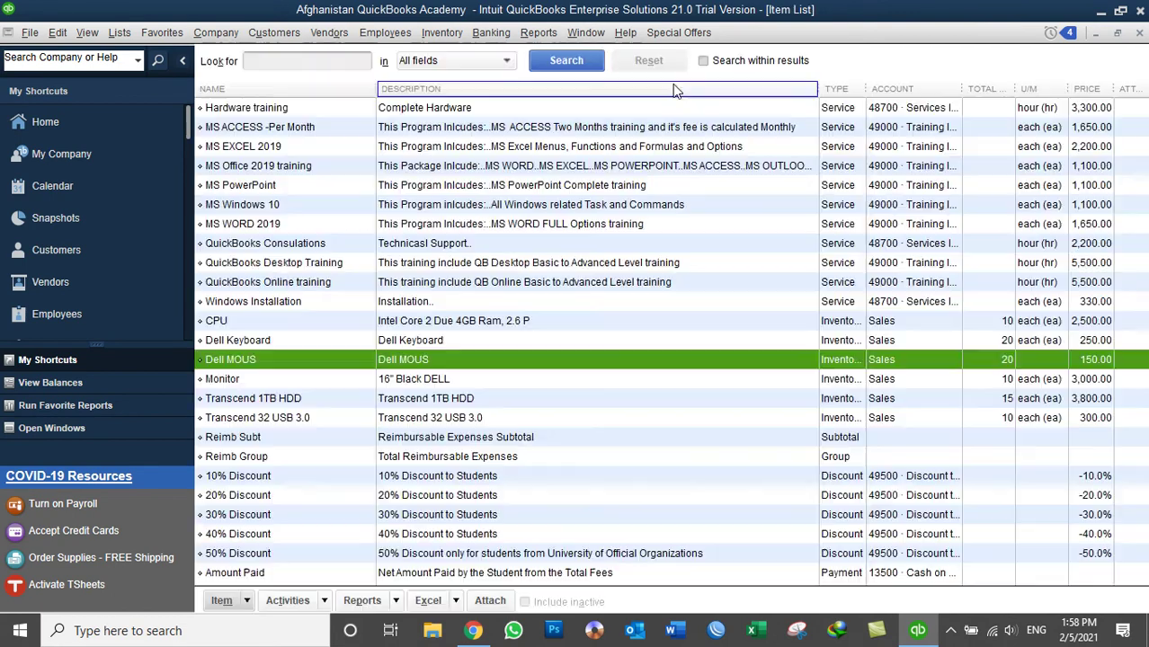
click(1139, 34)
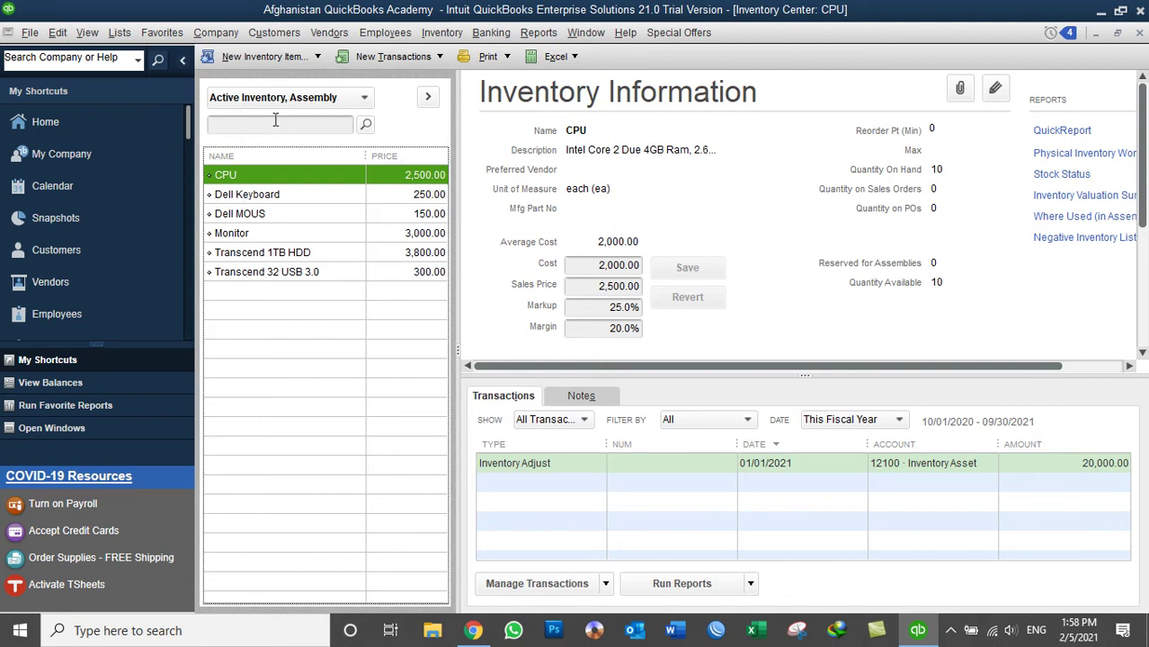
Step: Examine the Dell Keyboard's name, description, sales price and inventory adjustment transaction in the Inventory Center
click(231, 194)
click(231, 176)
click(242, 200)
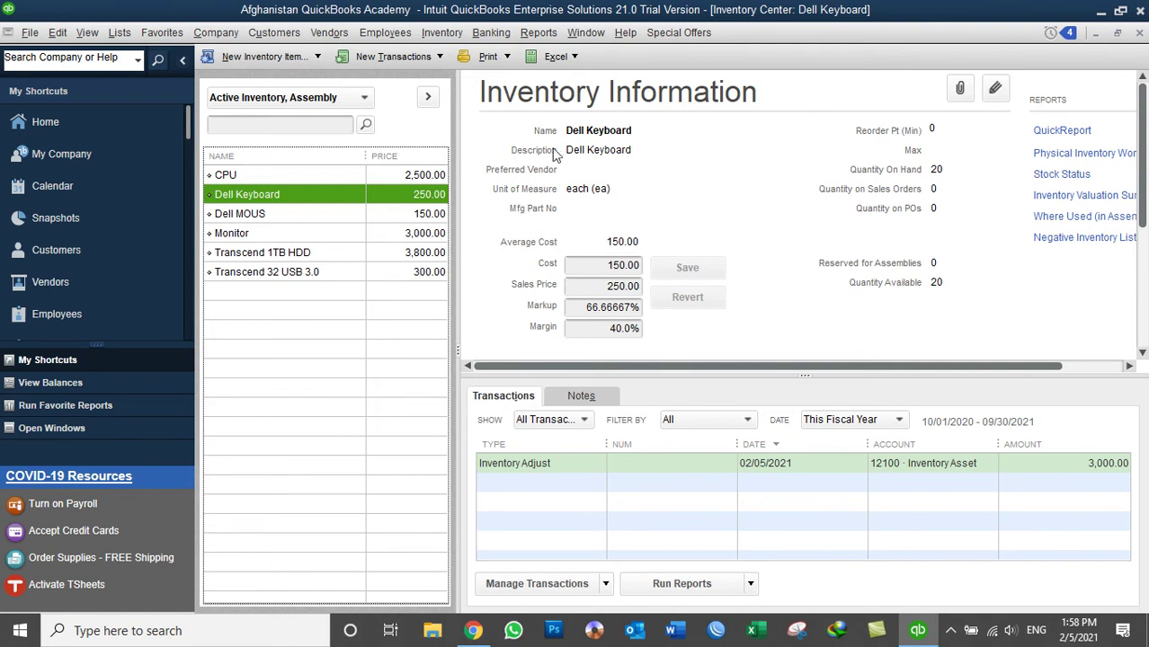
drag(573, 131, 632, 130)
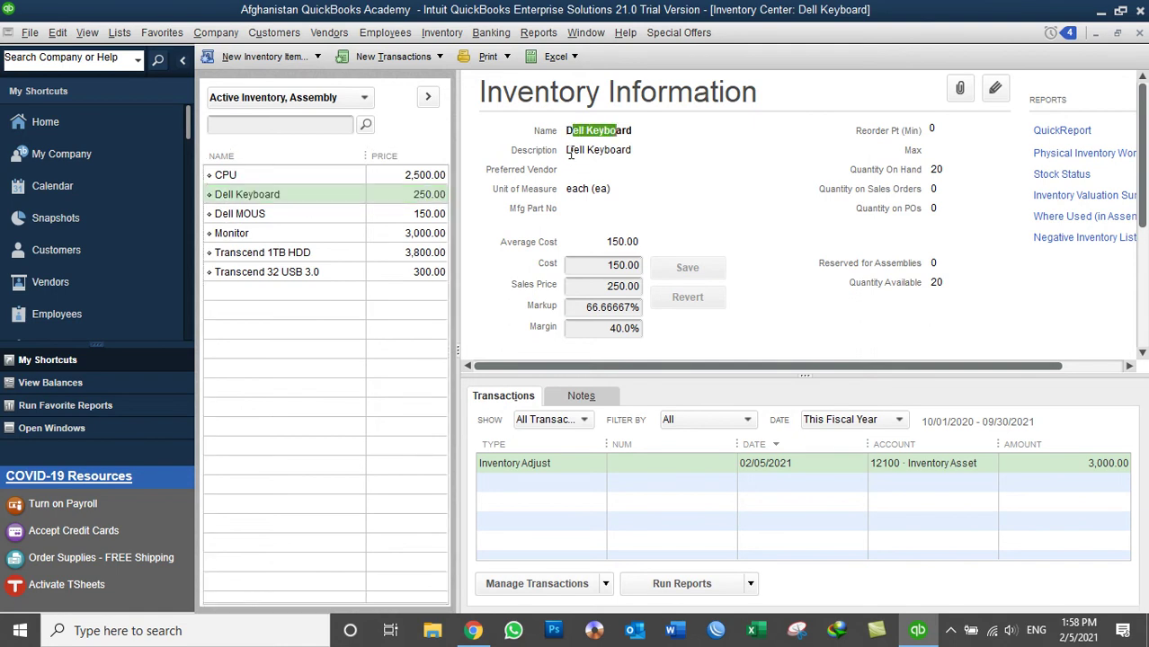
drag(572, 151, 641, 140)
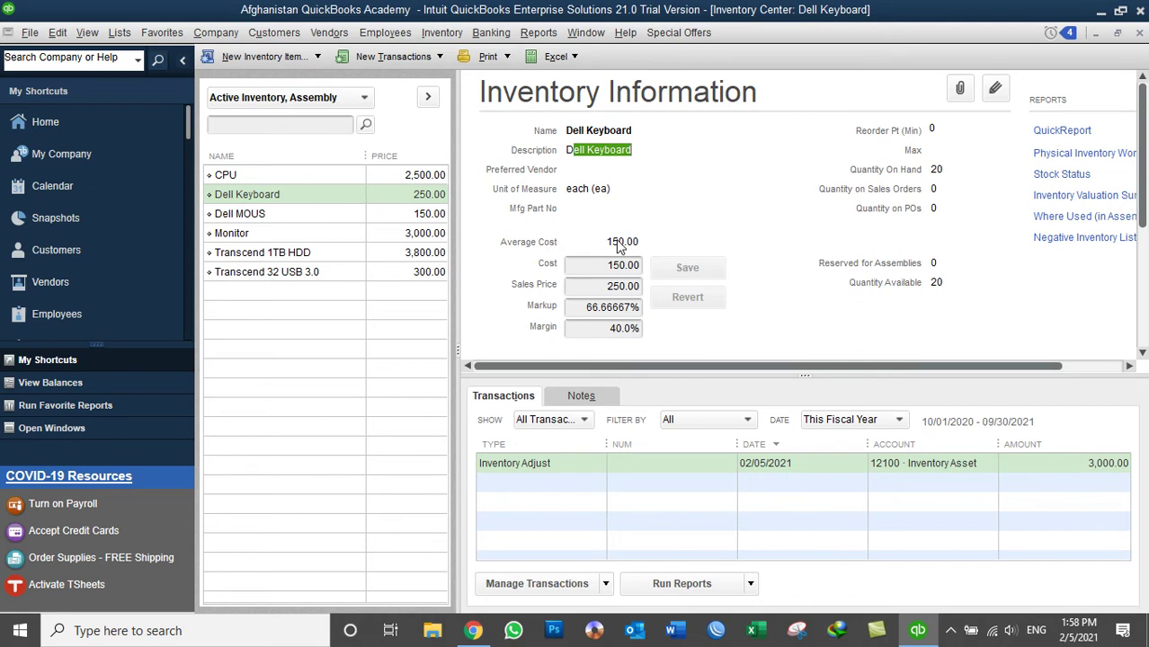
drag(594, 286, 656, 287)
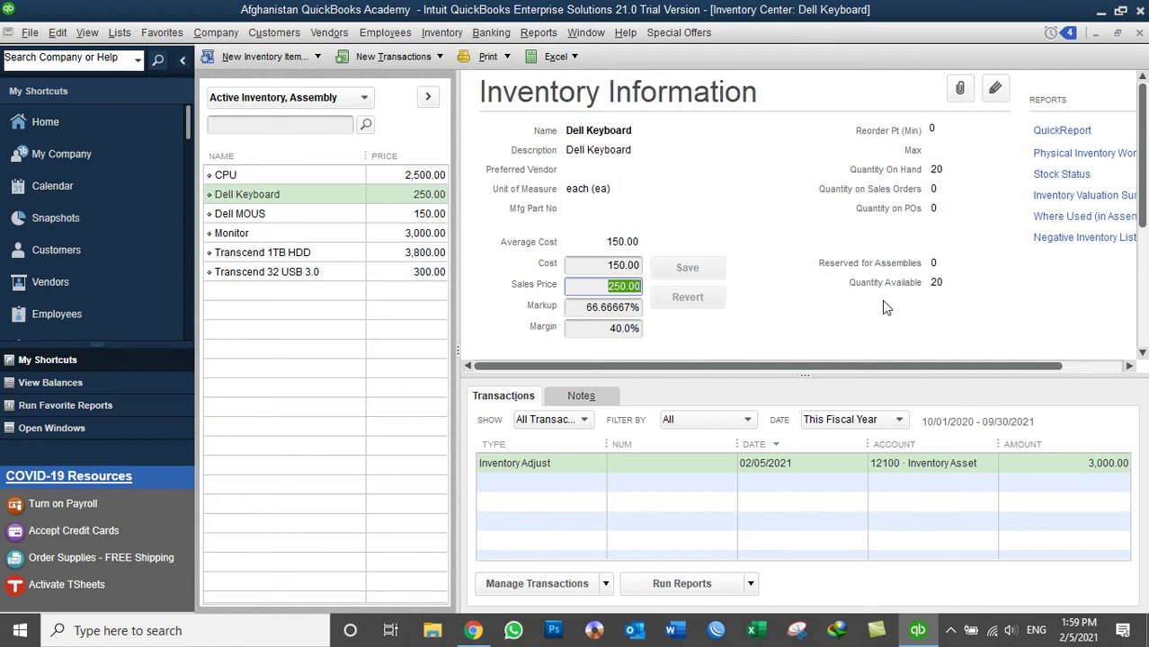
click(544, 466)
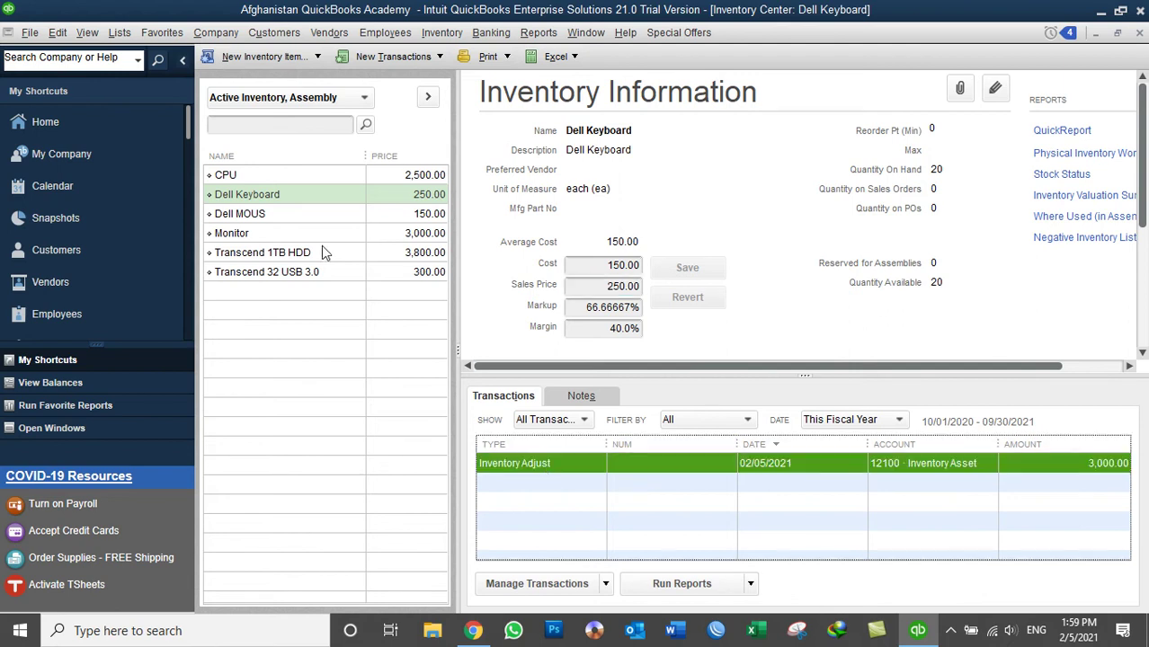
Step: Review the Dell MOUS item's inventory adjustment and report options, then close the Inventory Center
click(251, 216)
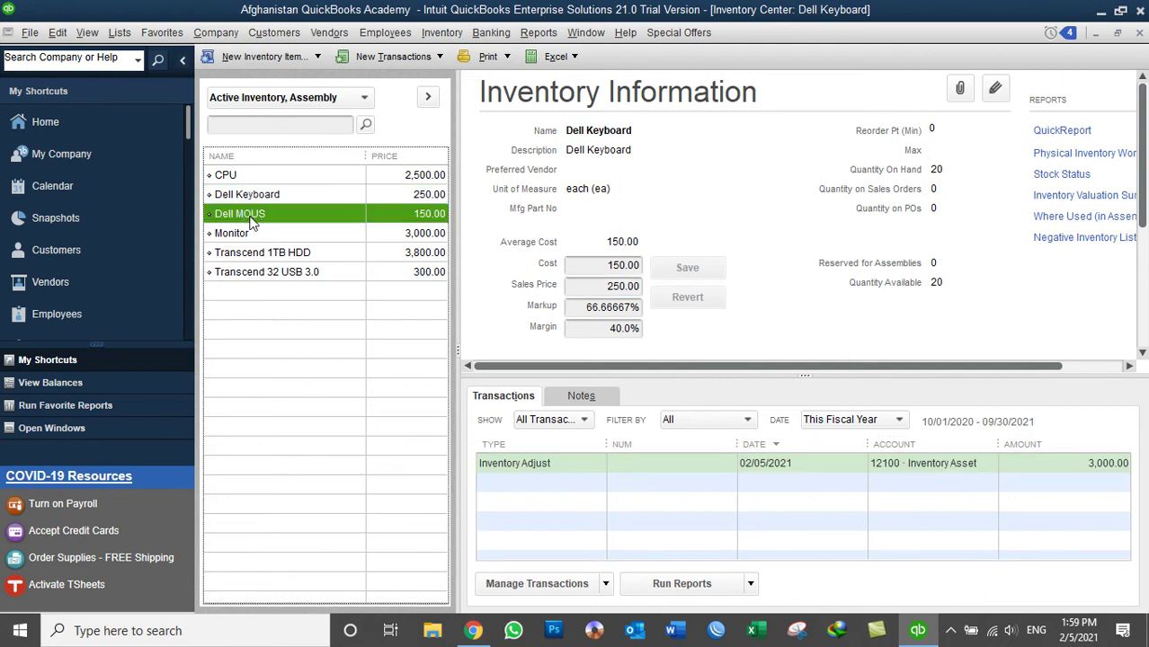
click(561, 463)
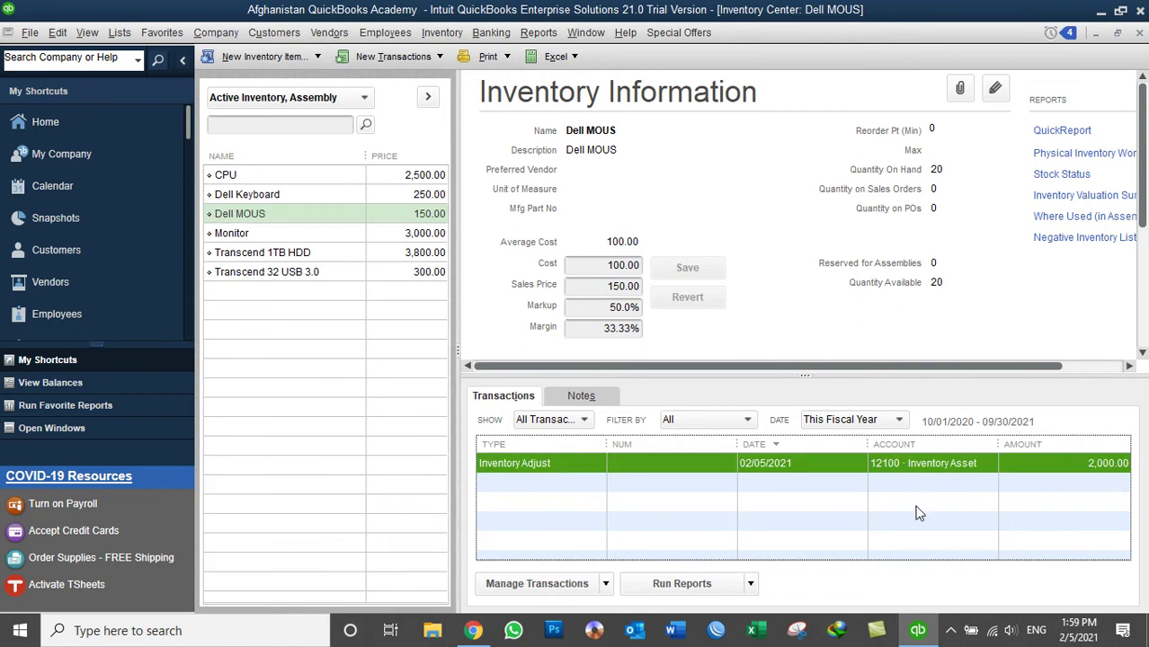
click(751, 585)
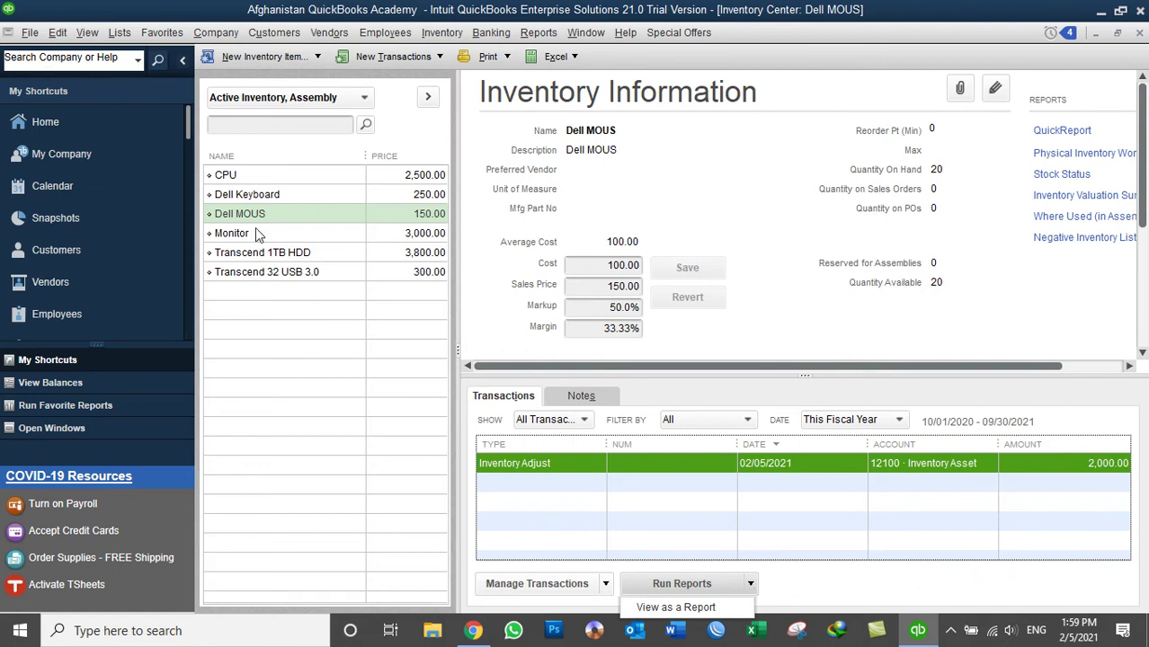
click(229, 128)
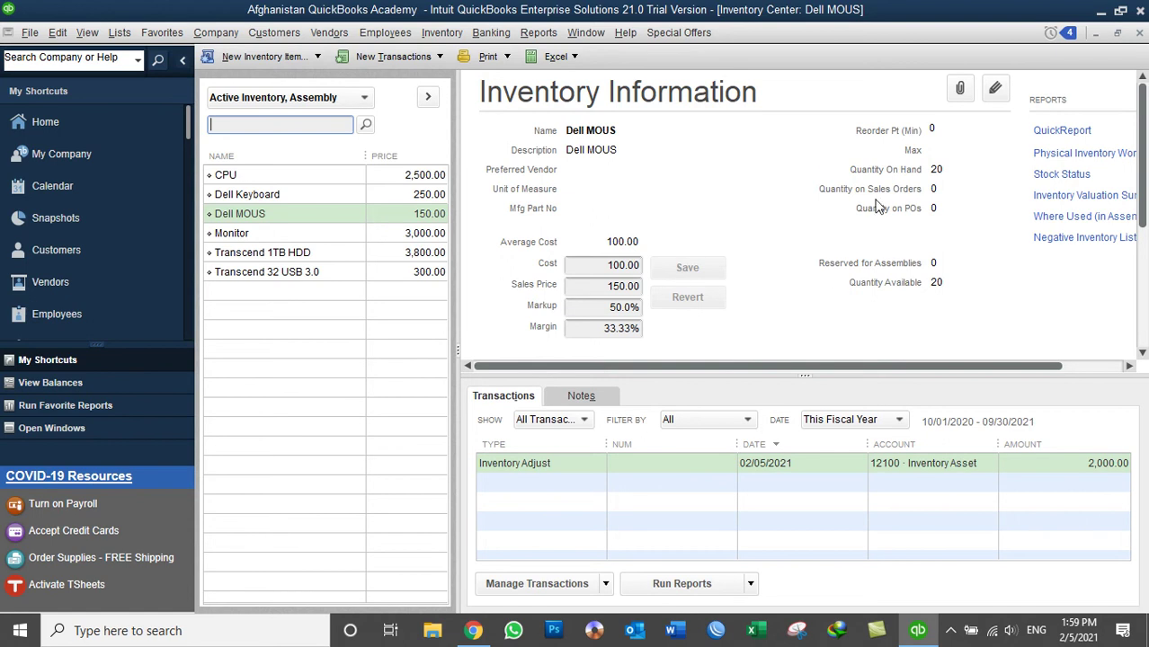
click(1140, 32)
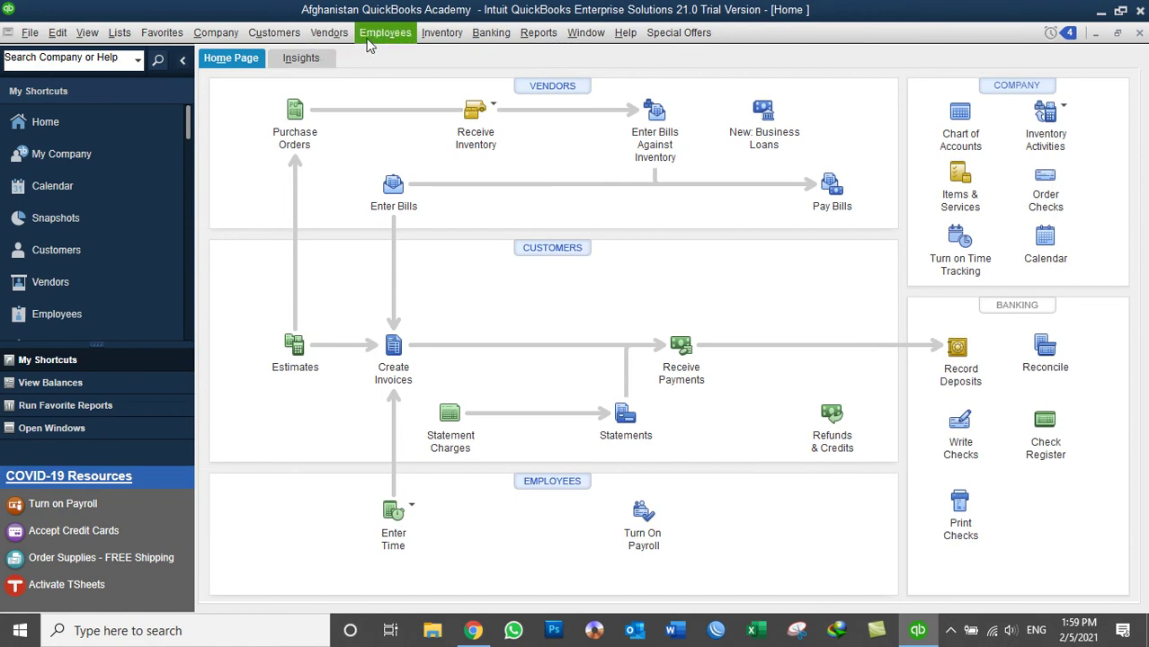
Step: View the item list through the inventory commands, then close it
click(428, 36)
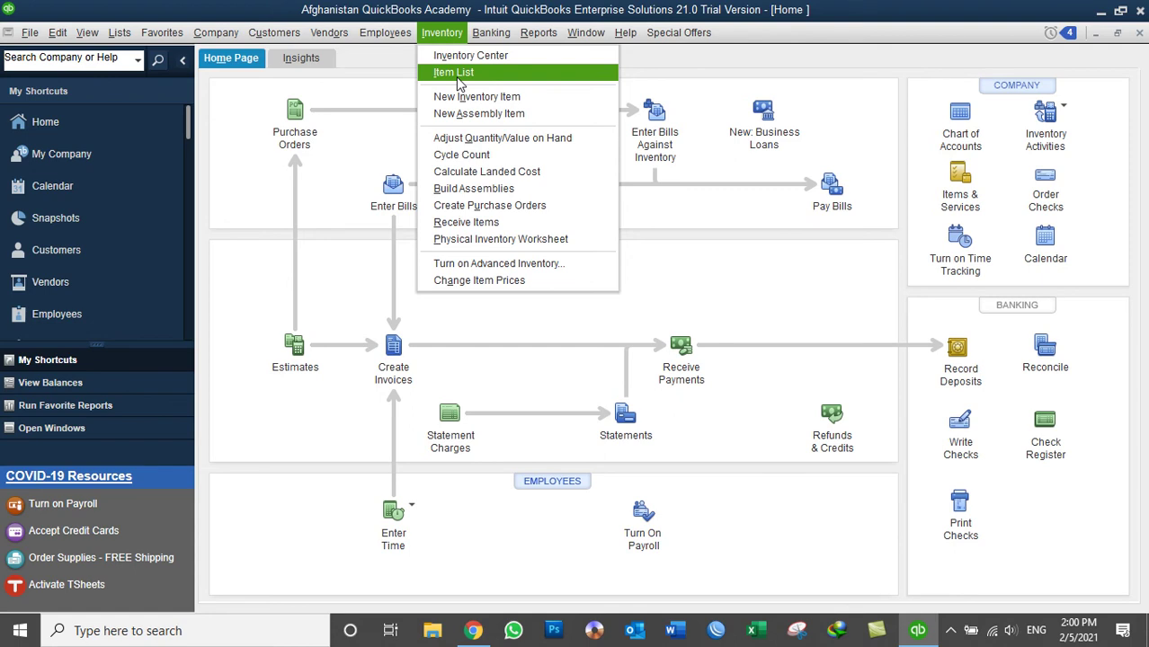
mouse_move(119, 32)
click(454, 70)
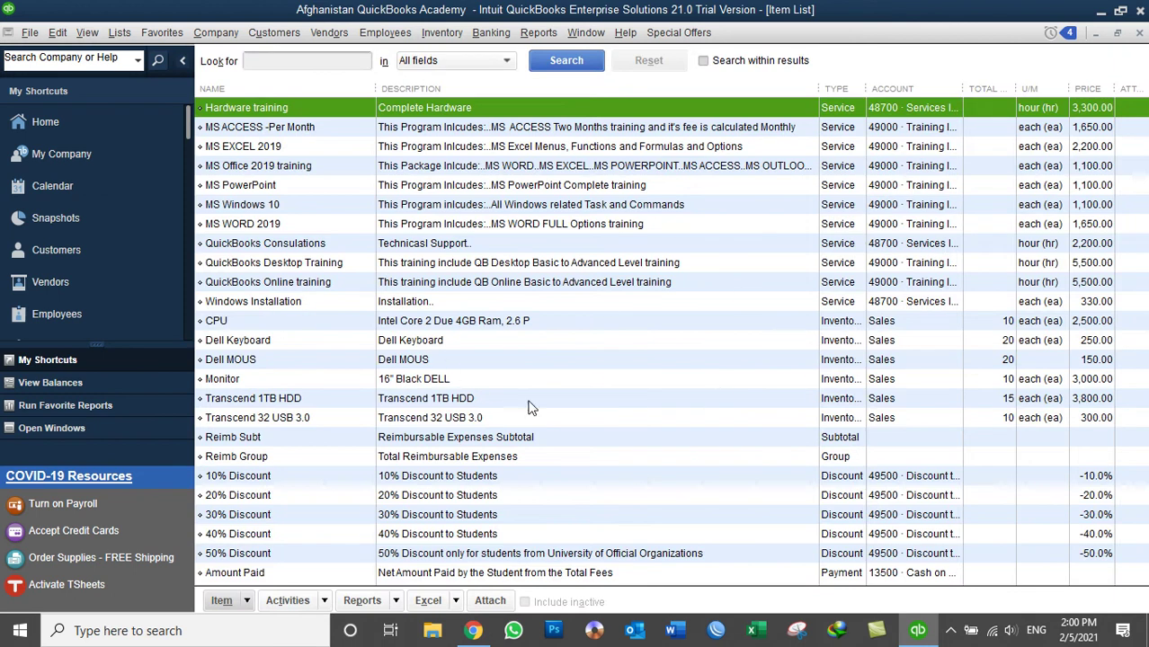
click(1138, 33)
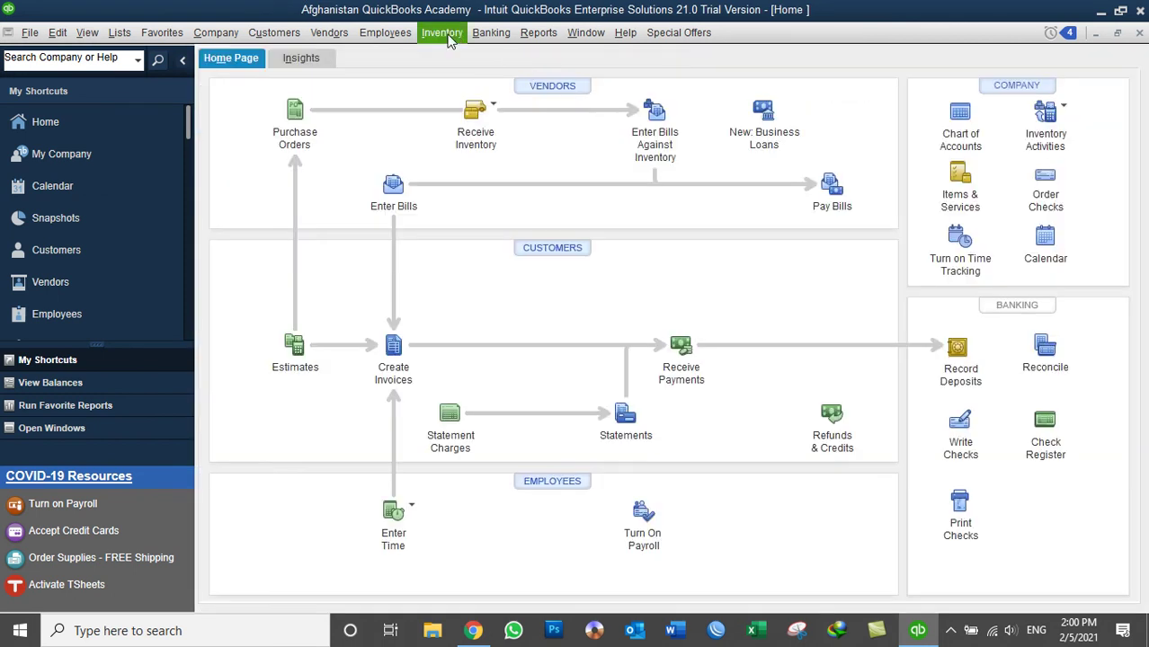
Step: Reopen the item list, check the type choices for creating a new item, and cancel without creating one
click(442, 32)
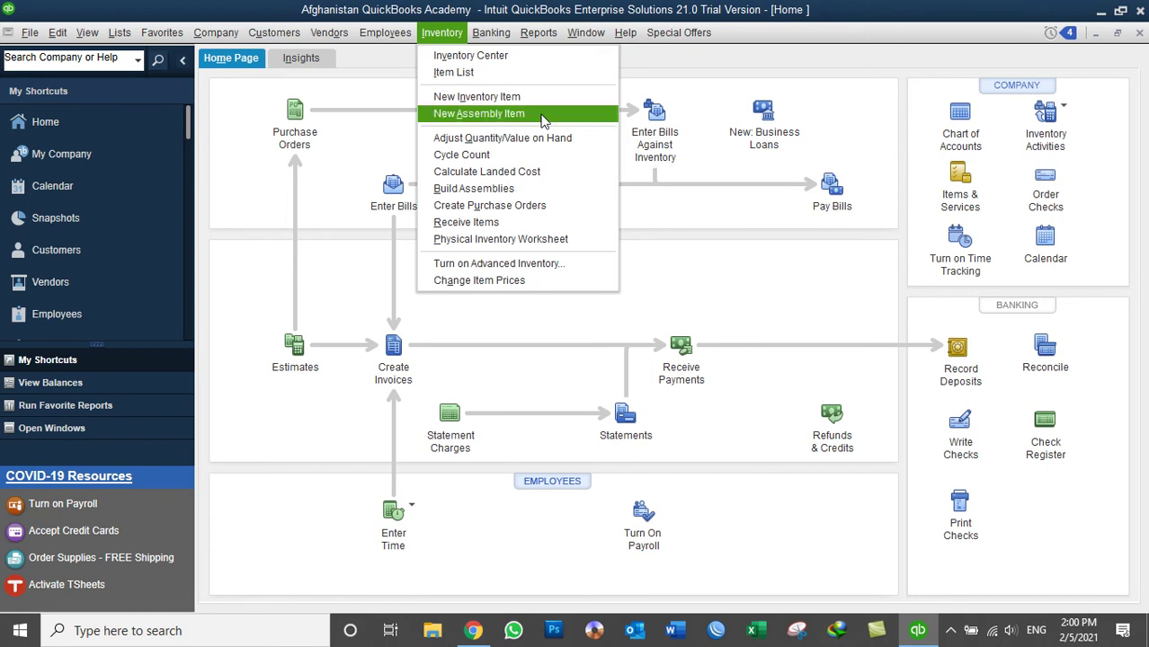
mouse_move(146, 34)
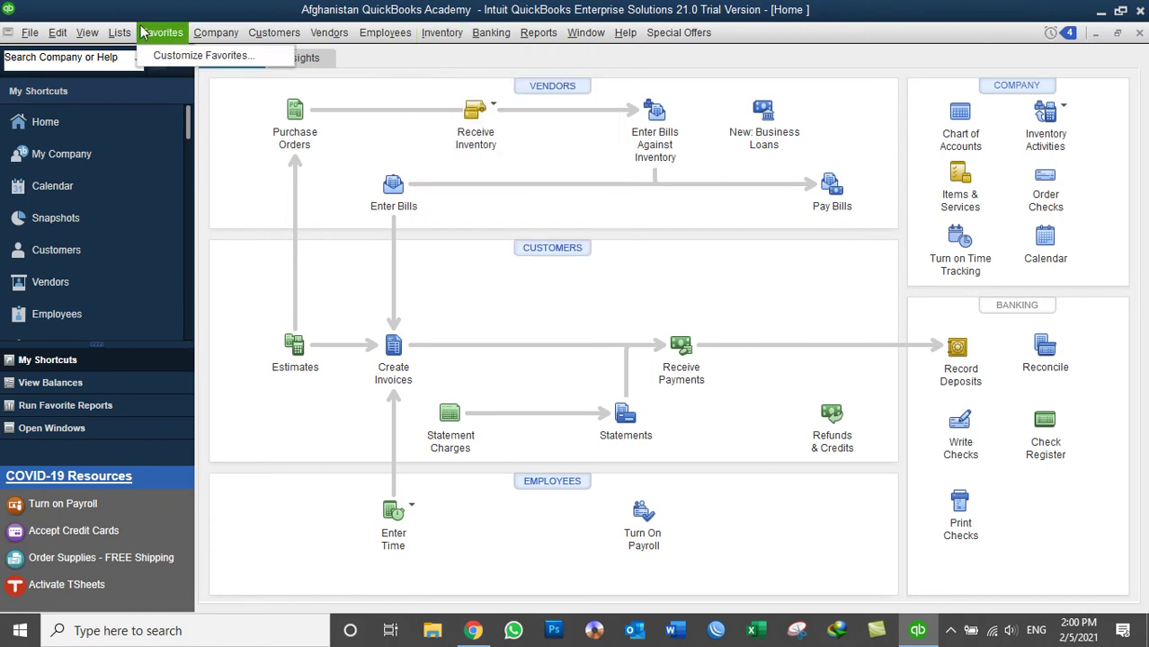
mouse_move(442, 34)
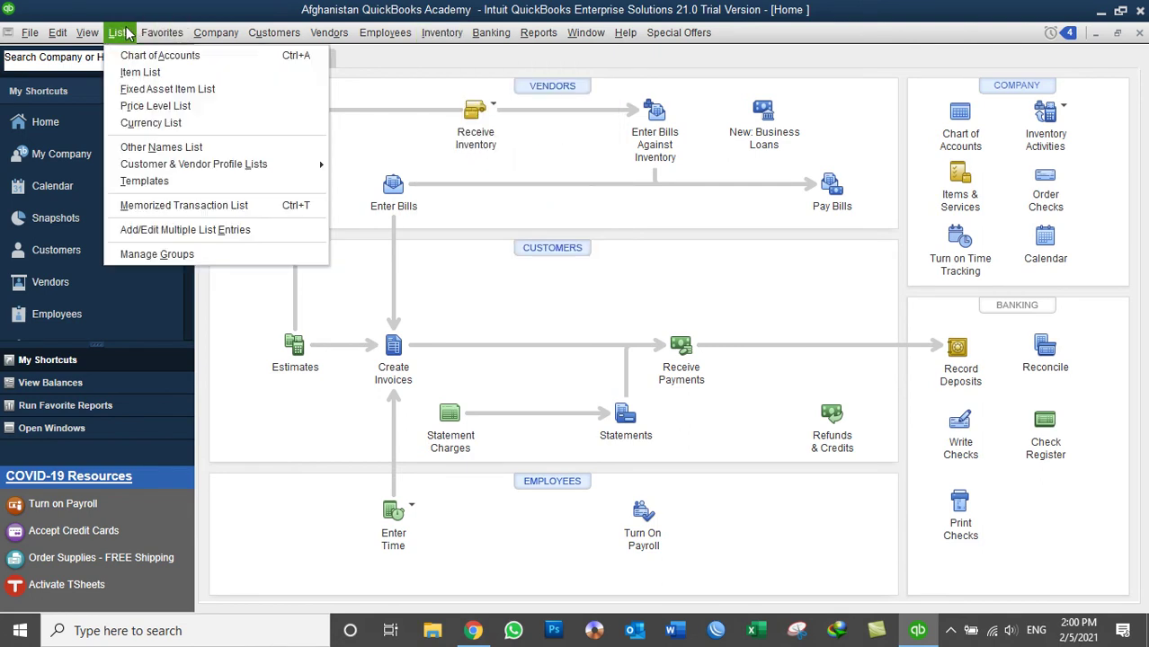
click(137, 72)
right_click(720, 236)
click(733, 277)
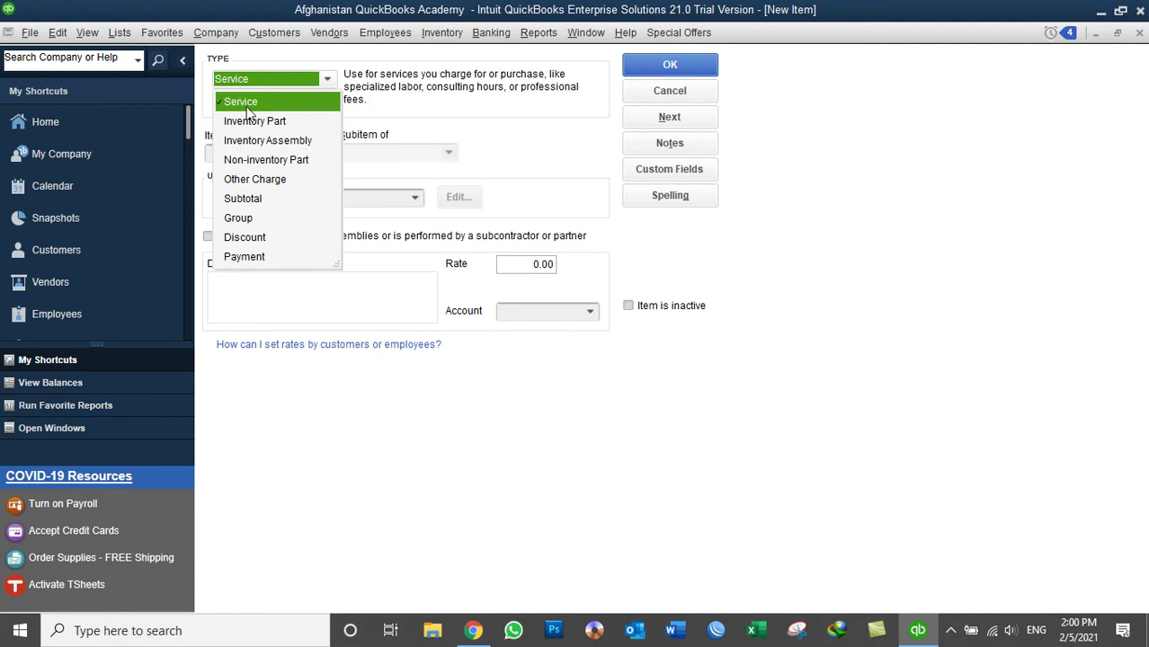
click(646, 95)
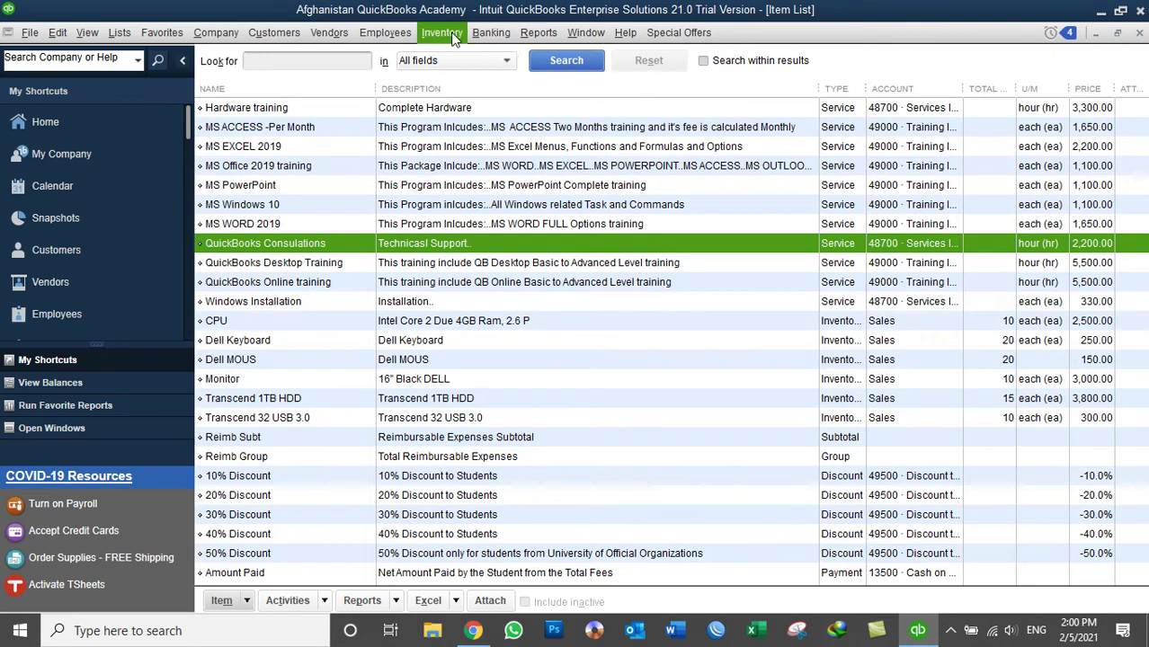
Step: Widen the Type column of the item list to show the full type names
click(450, 34)
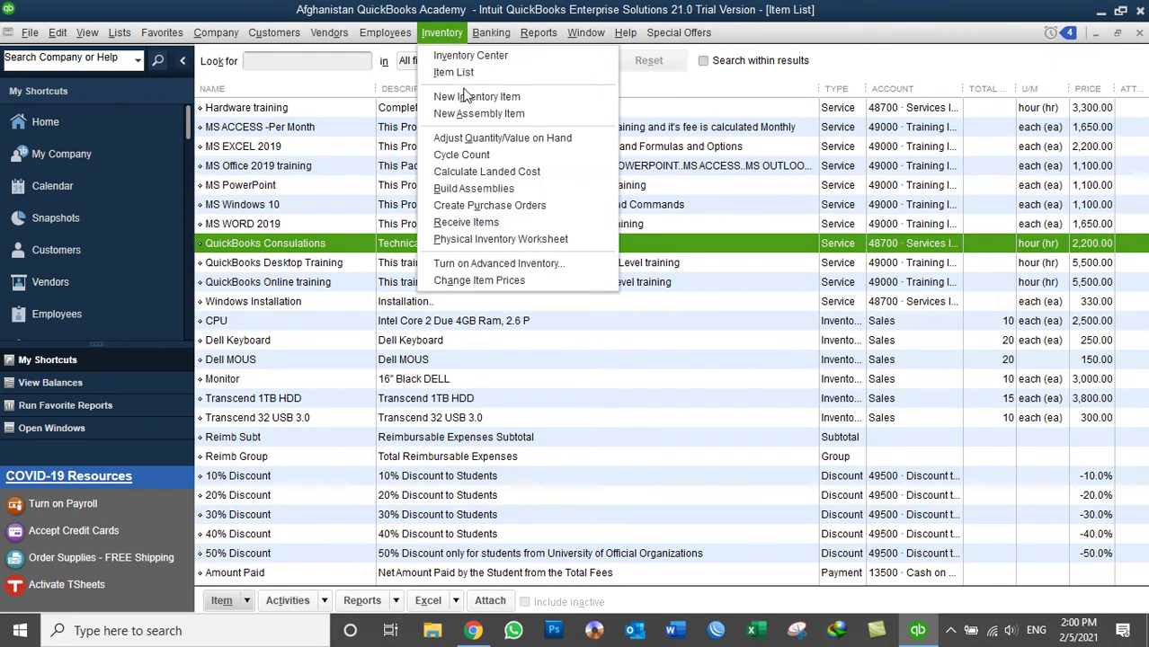
click(355, 205)
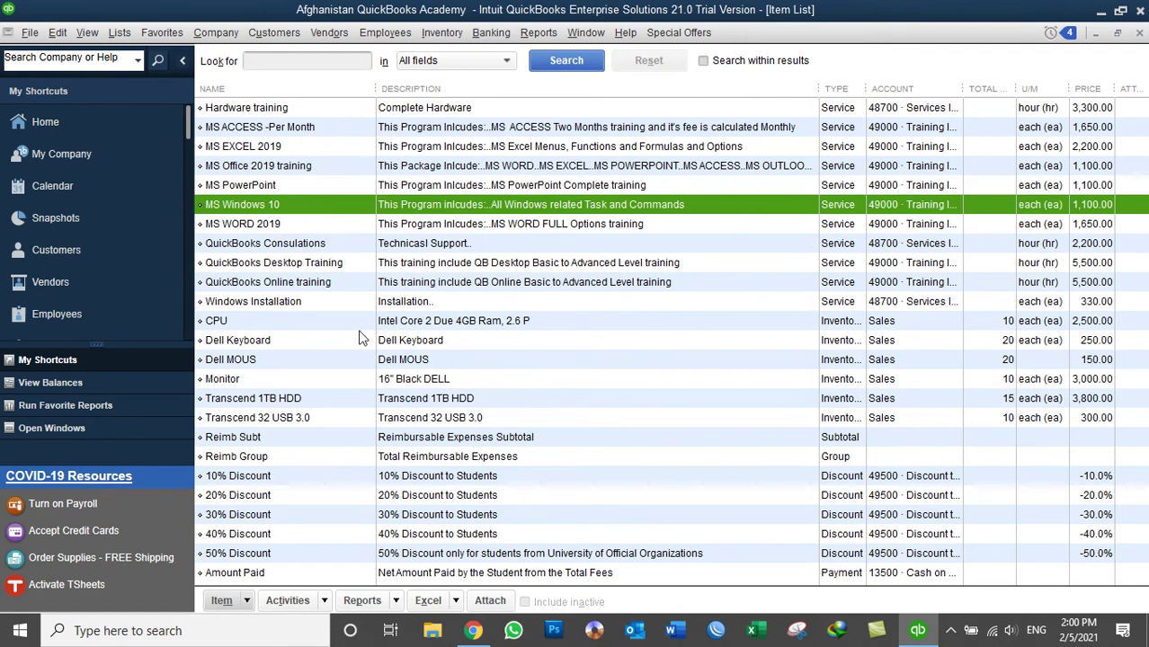
click(240, 320)
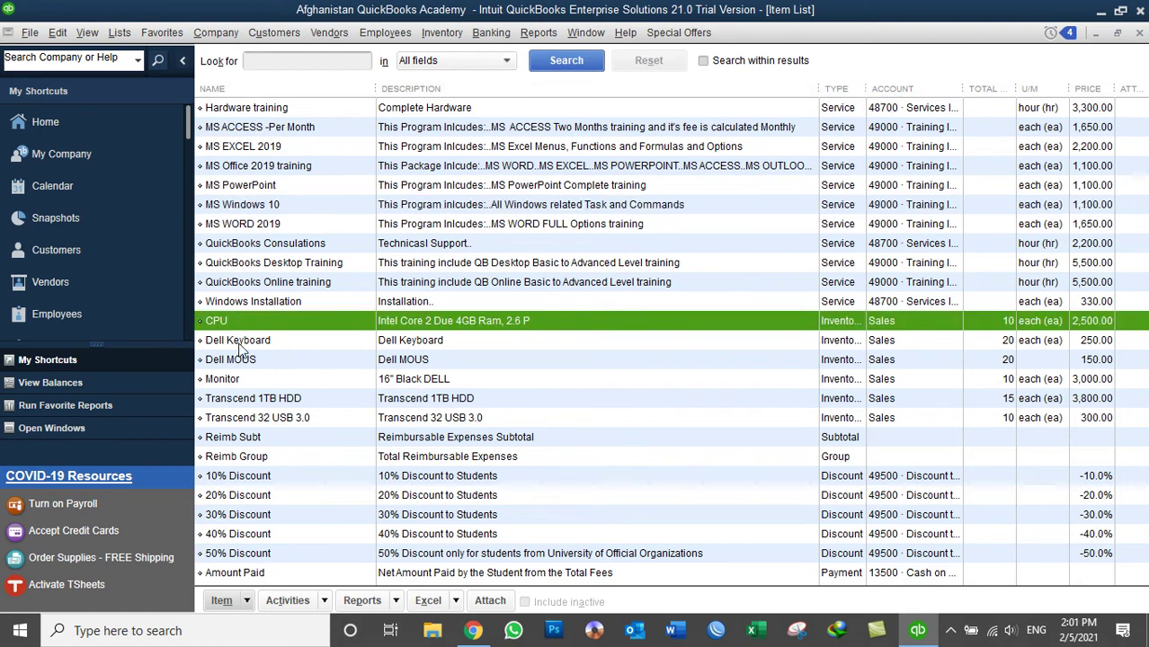
double_click(867, 88)
Step: Examine the types of the service items and of the inventory parts from CPU to Transcend 32 USB 3.0
click(850, 109)
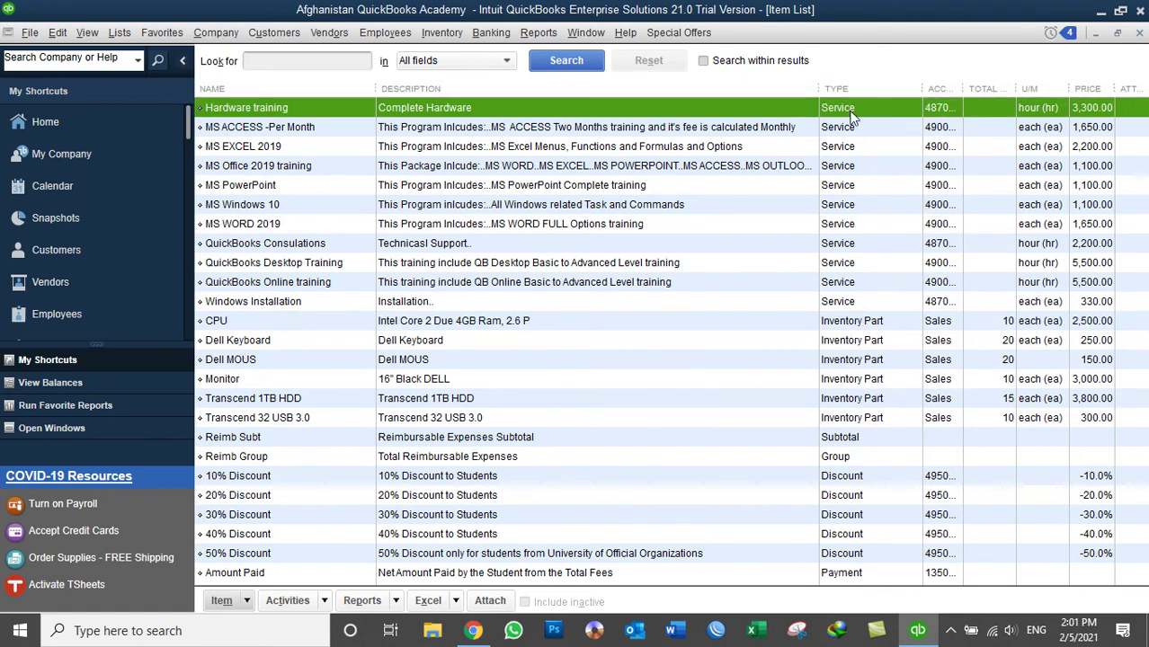
click(853, 301)
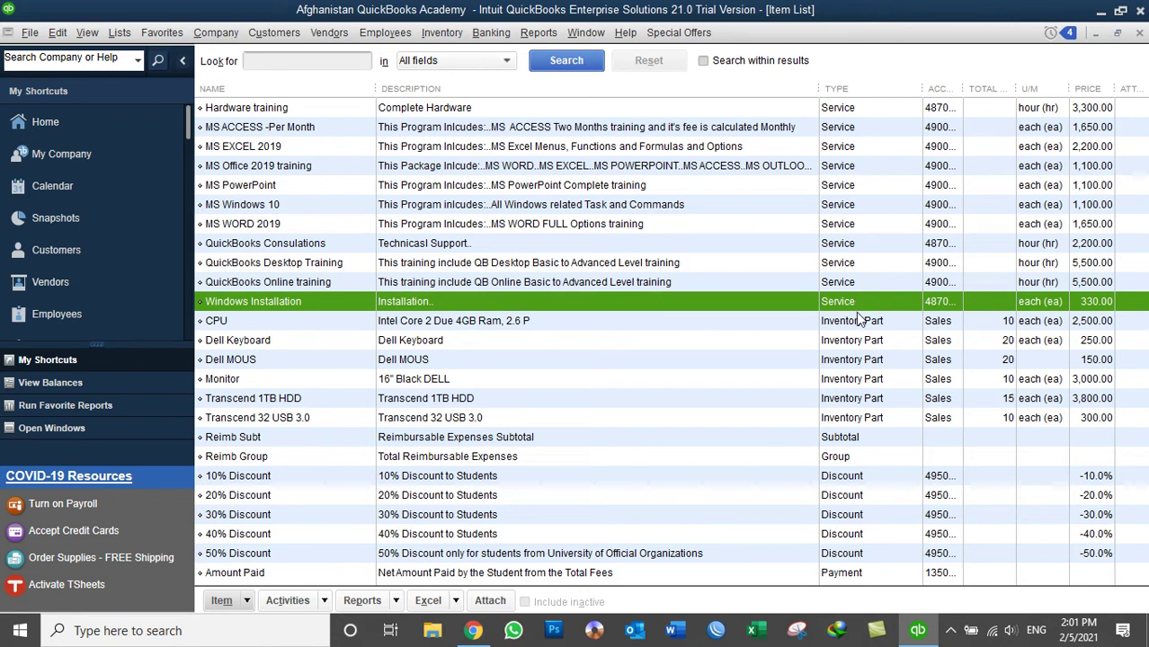
click(860, 321)
click(880, 419)
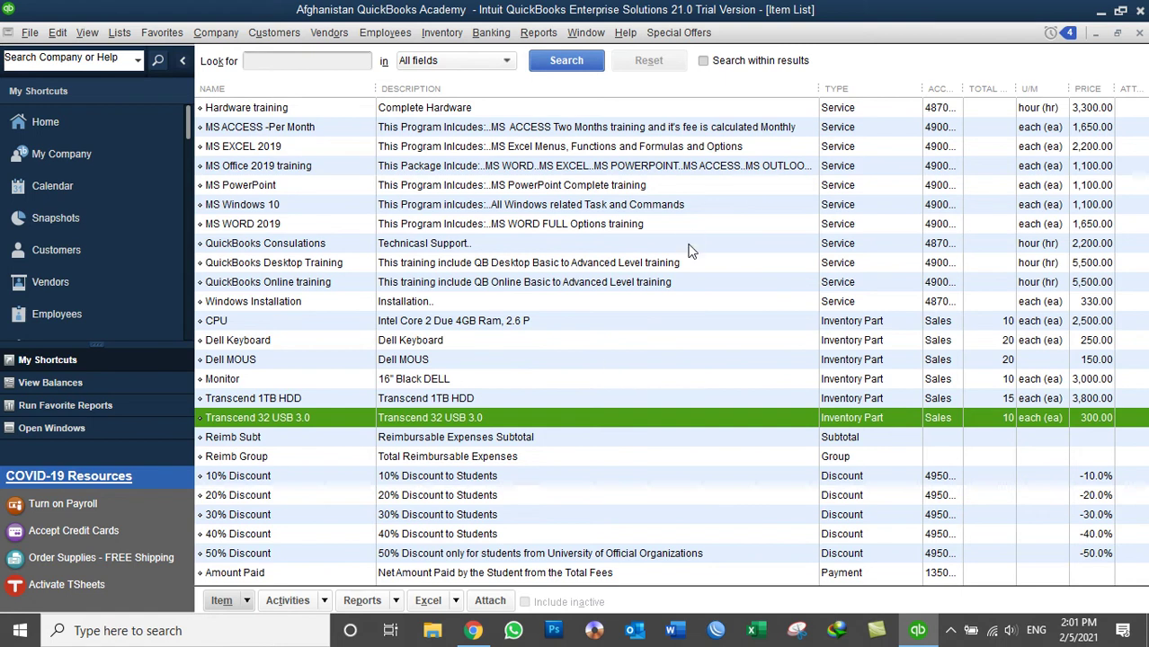
Step: Close the item list and start a new inventory item of type Inventory Part named Dell Latitude 5480 Screen
click(1140, 33)
click(442, 32)
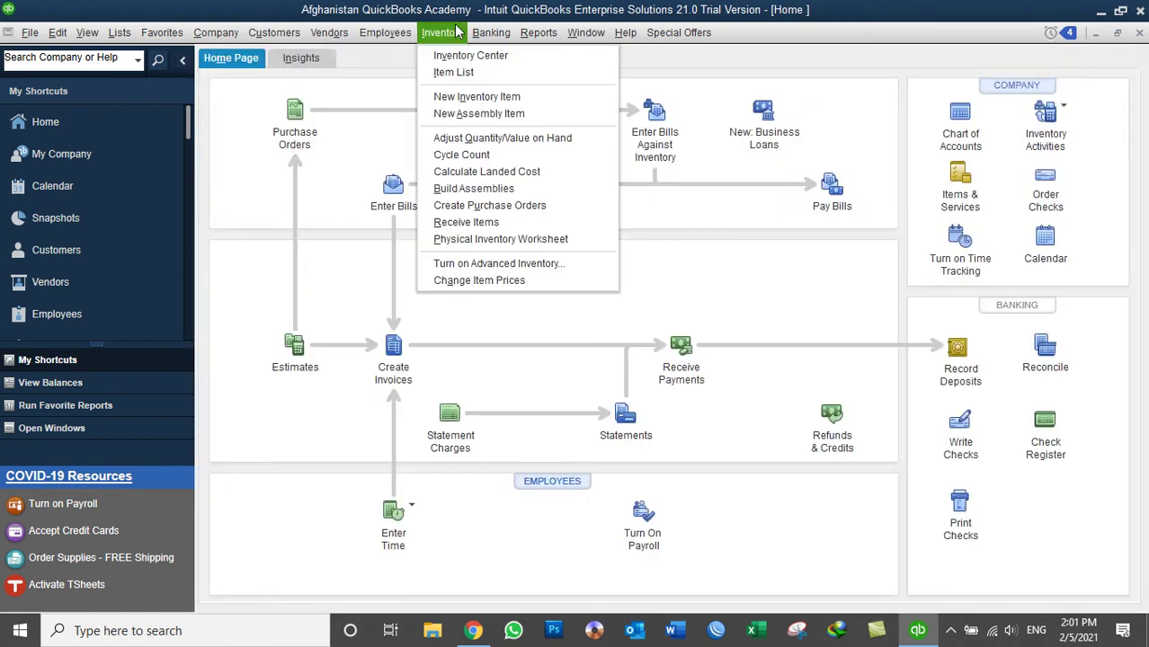
click(455, 100)
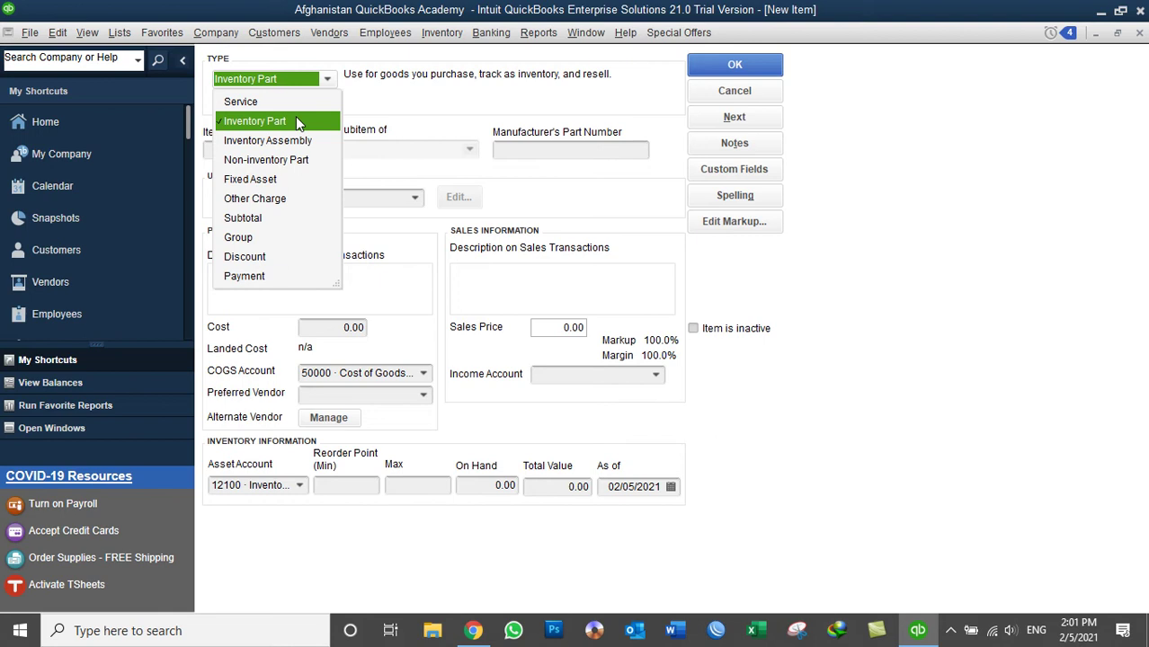
click(249, 129)
click(249, 150)
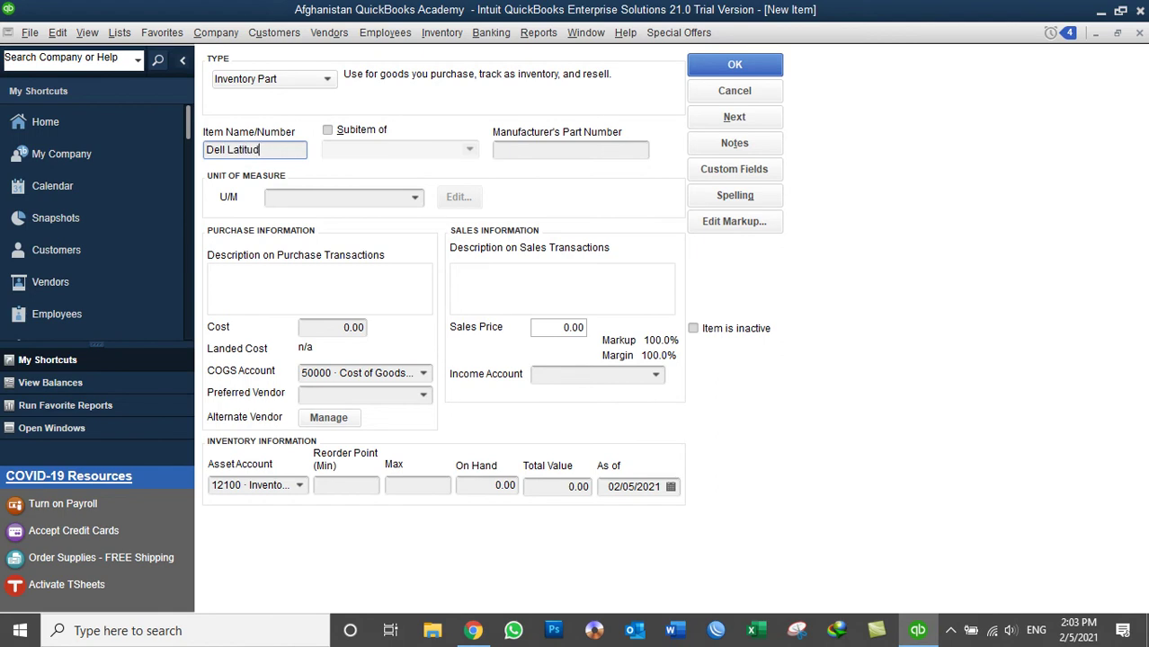
text(Latitude 5480 Screen)
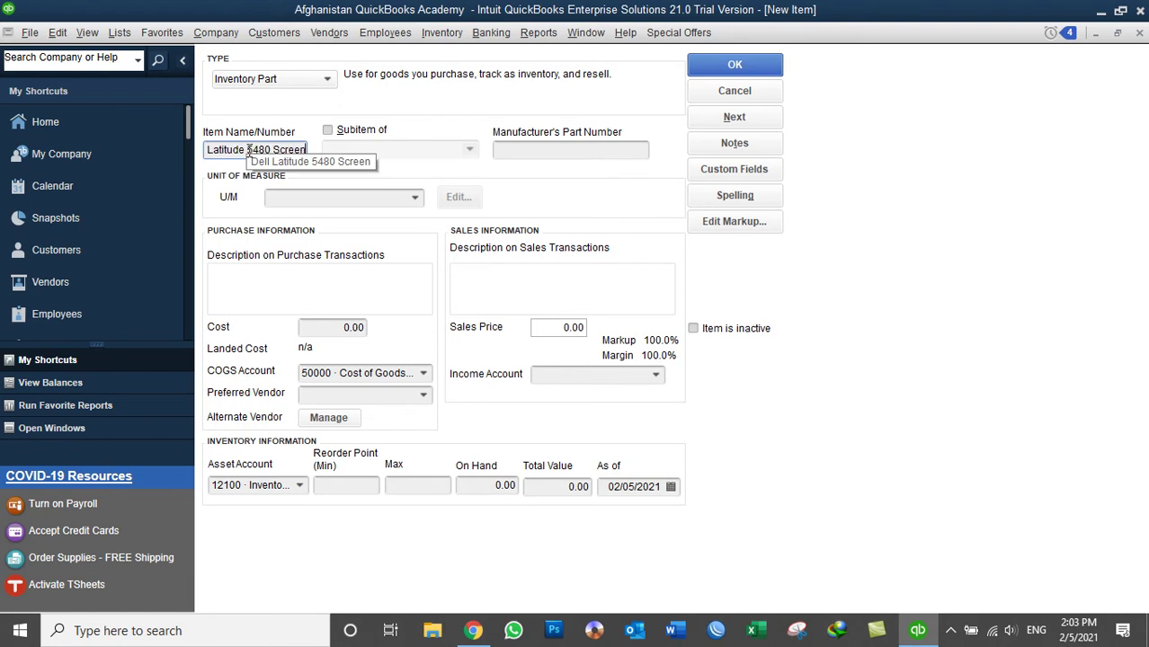
key(BackSpace)
key(BackSpace)
key(BackSpace)
key(BackSpace)
text(creen)
Step: Copy the item name into the purchase description so that it also fills the sales description
drag(305, 149, 97, 137)
key(ctrl+c)
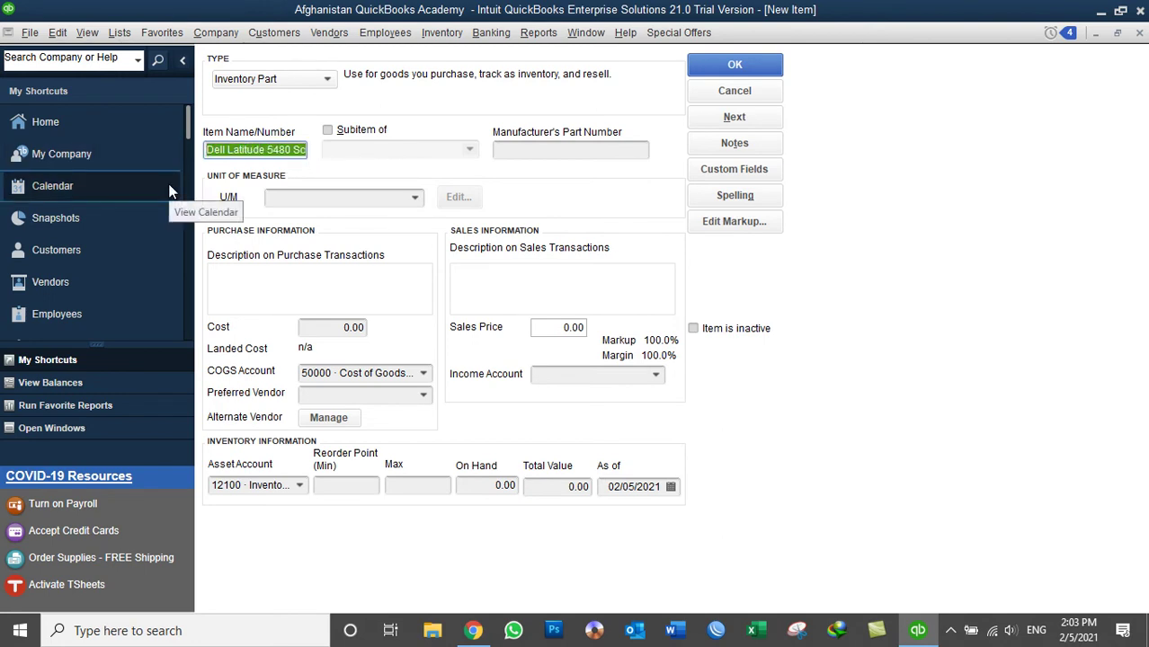
click(266, 281)
key(ctrl+v)
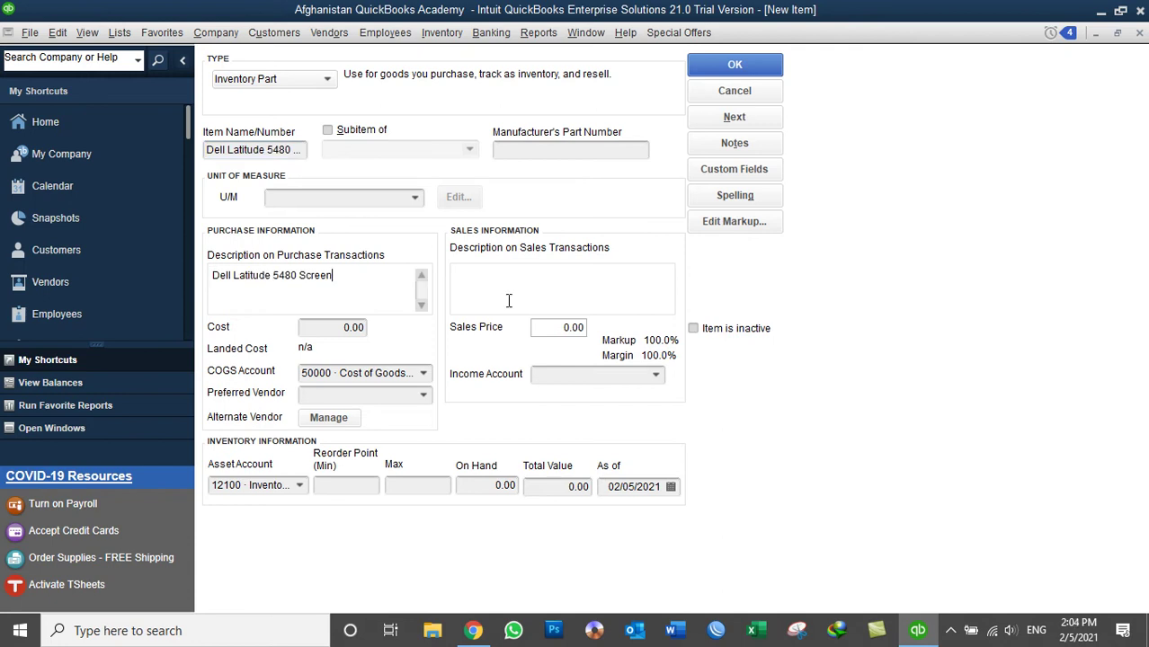
key(Tab)
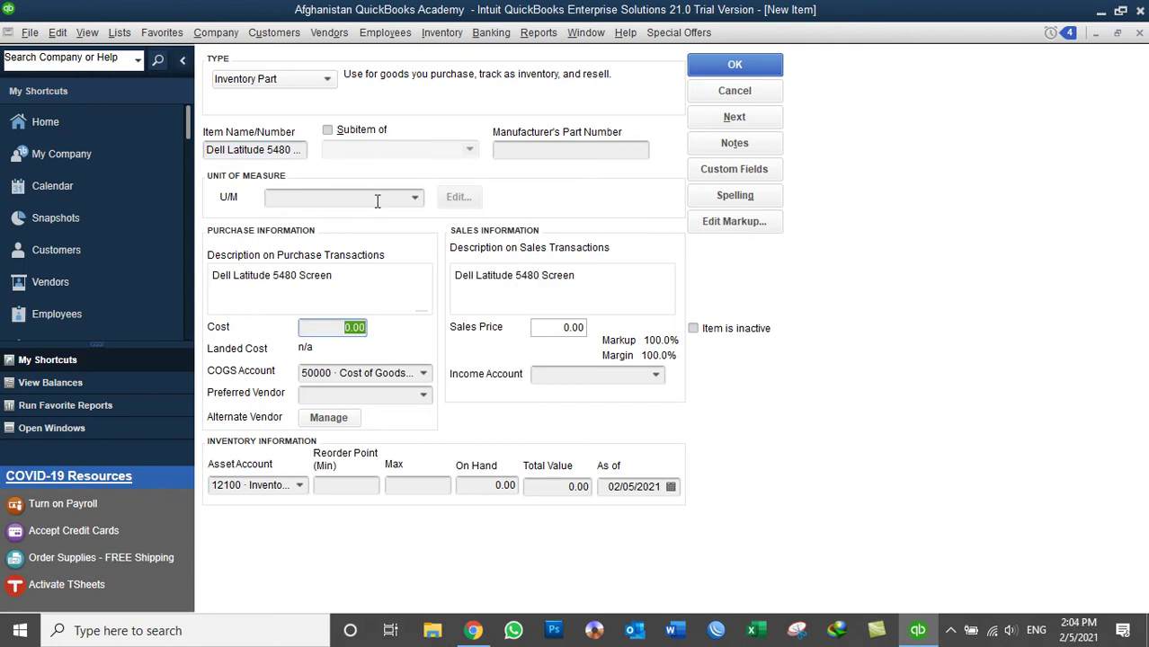
Step: Set the item's unit of measure to each (ea) and its purchase cost to 2,000.00
click(414, 198)
click(314, 260)
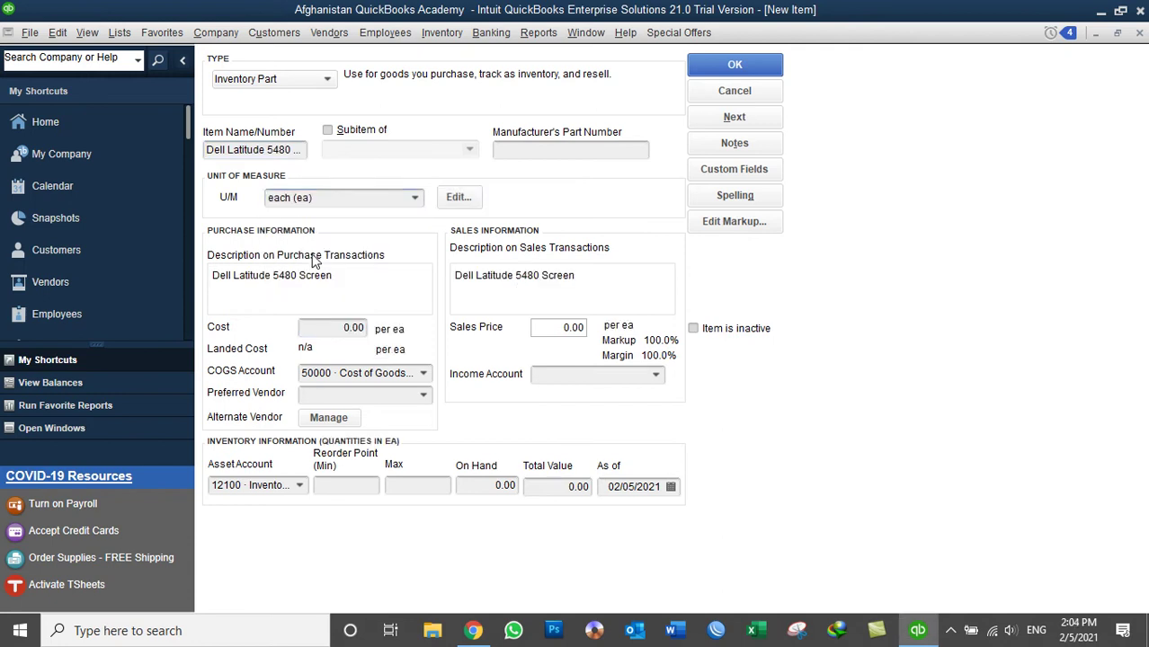
click(325, 329)
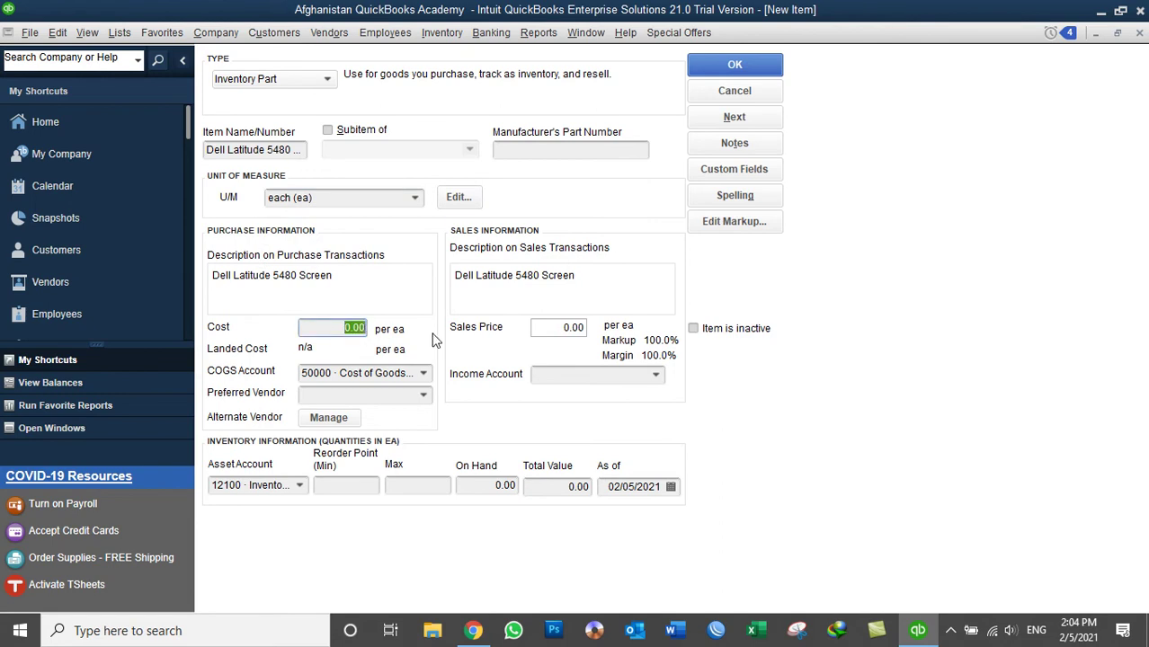
text(200)
key(Tab)
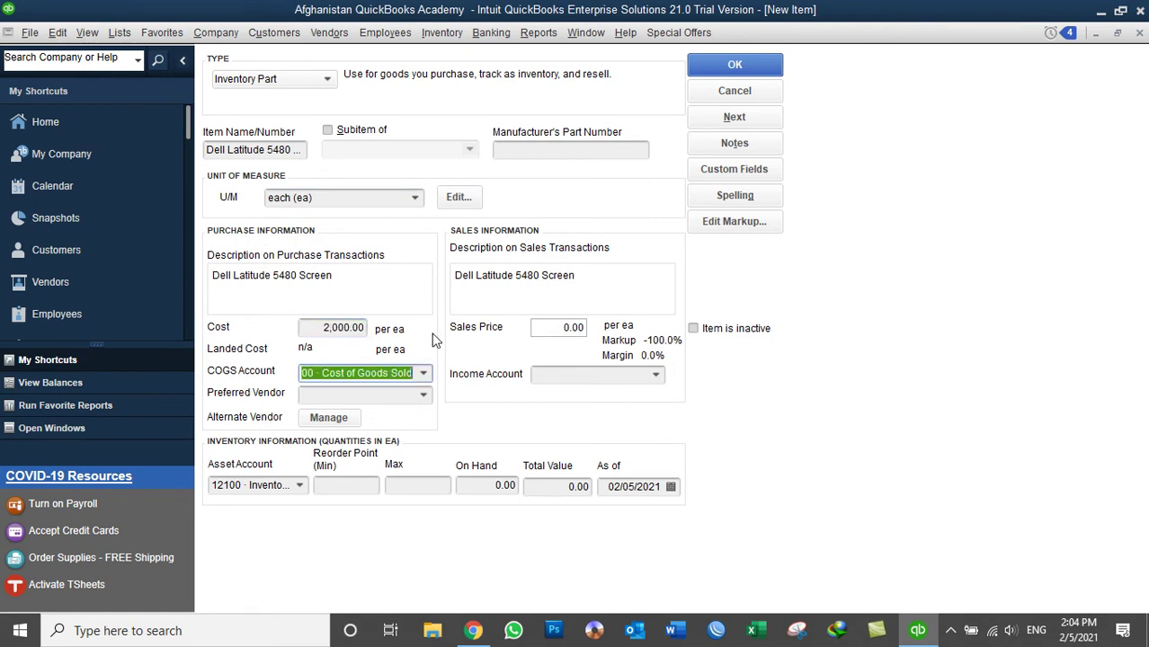
Step: Set the sales price to 2,400.00 with Sales as the income account, and save the item
click(551, 326)
text(2400)
key(Tab)
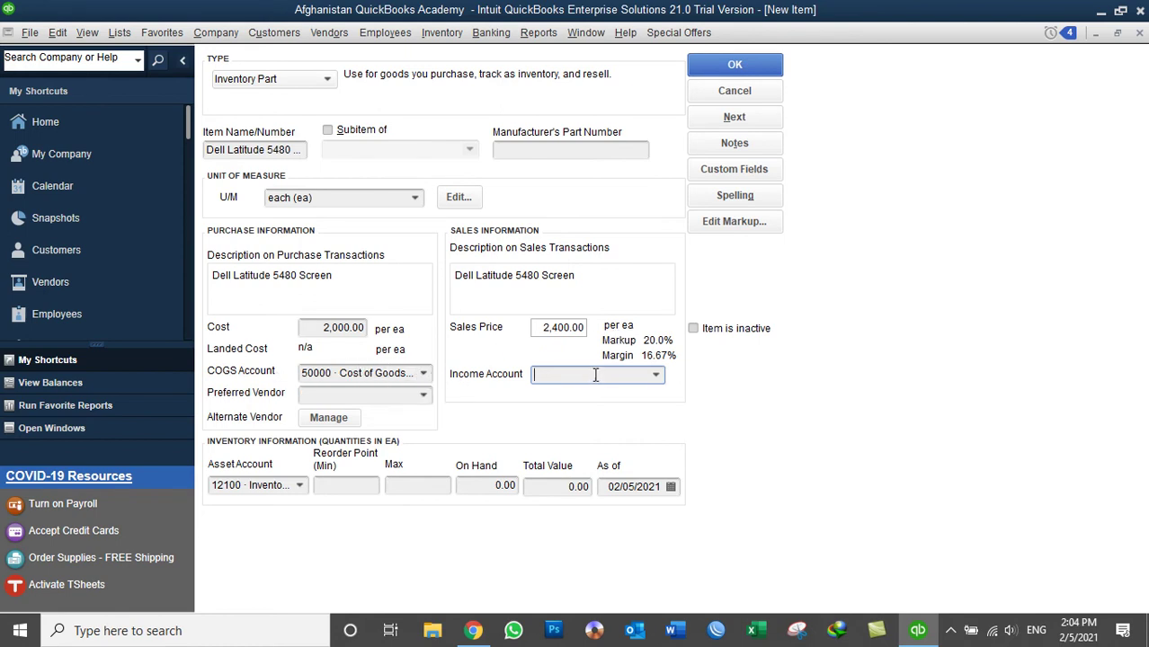
text(Sales)
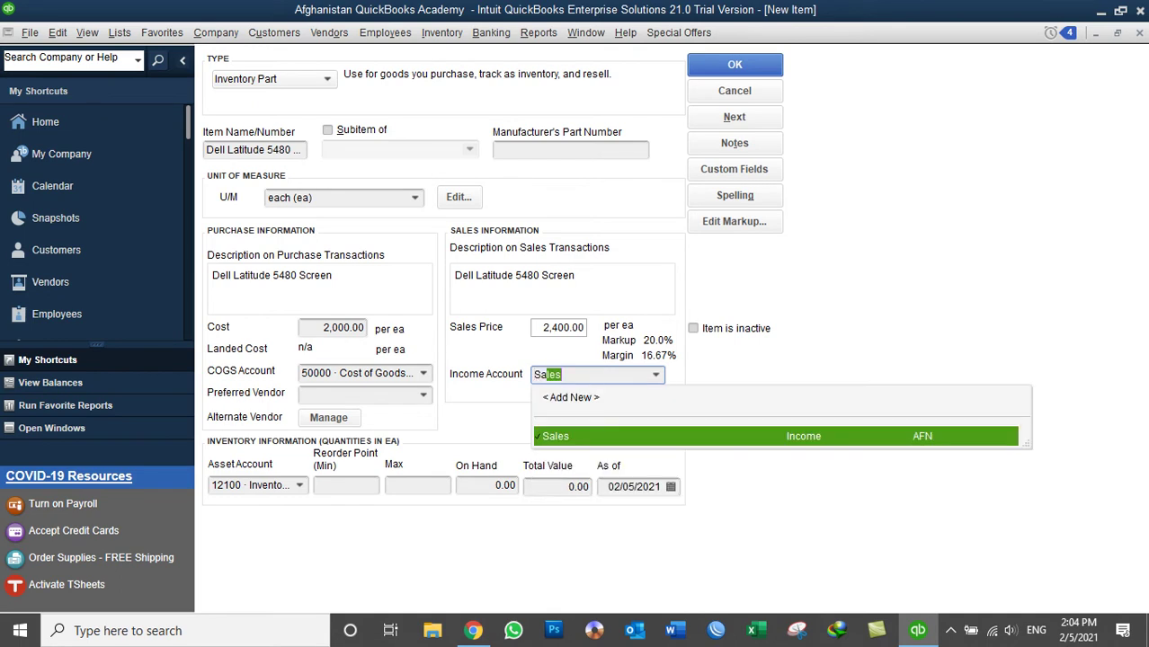
click(588, 439)
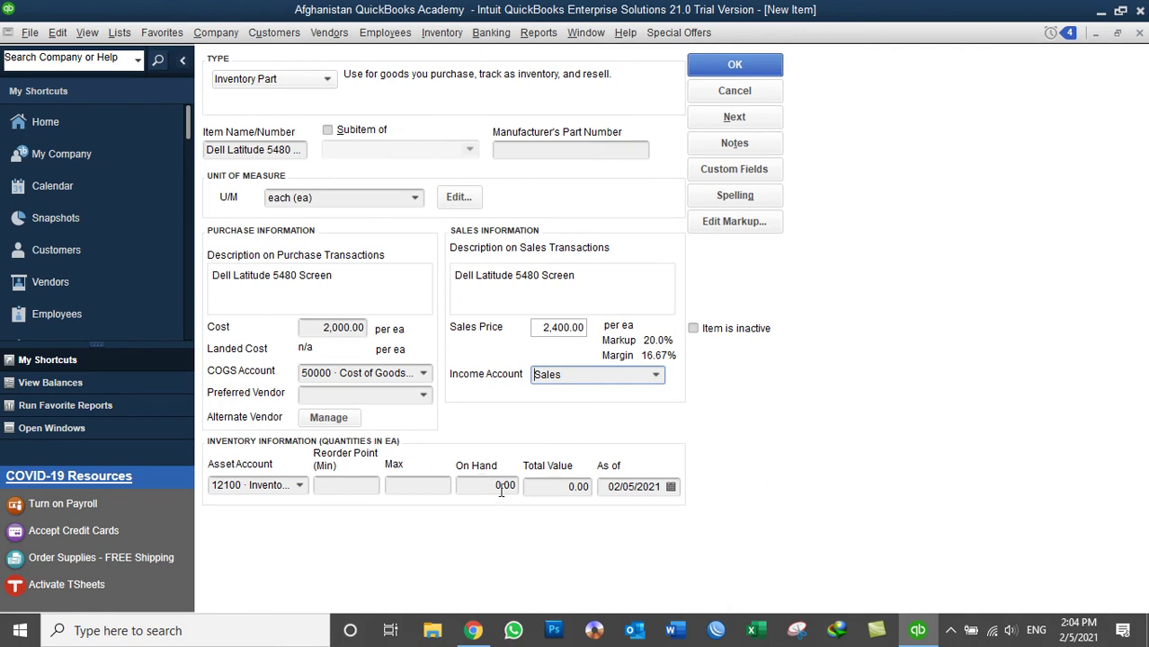
click(710, 70)
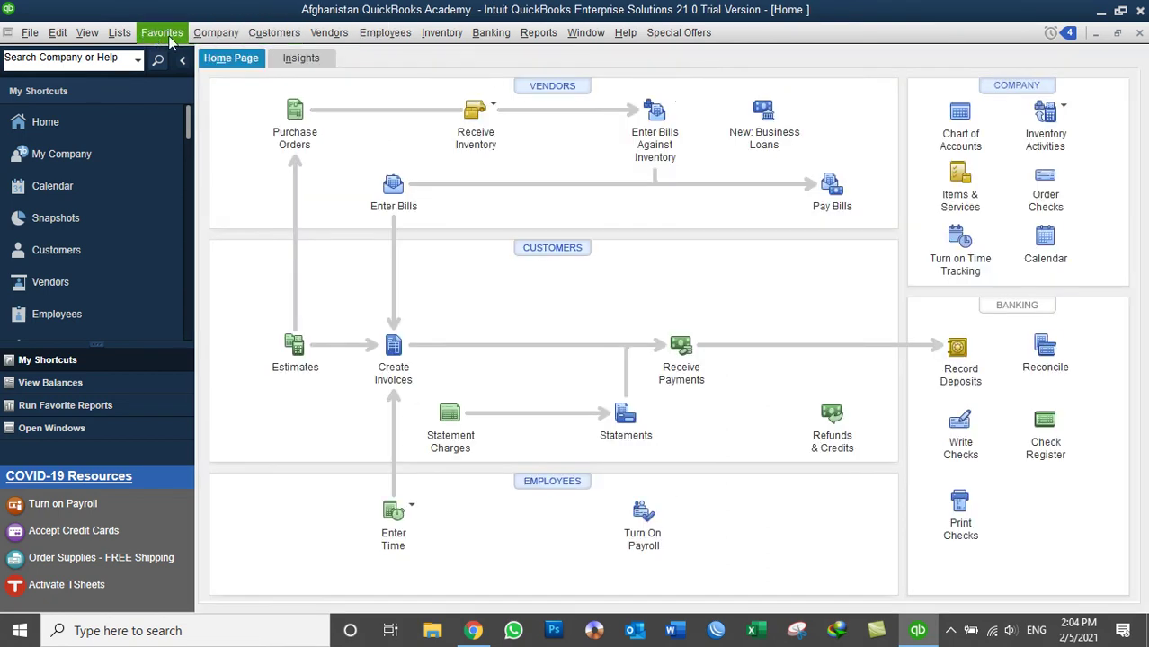
Step: Check the Dell Latitude 5480 Screen entry in the item list, widening the total quantity column, and close the list
click(443, 40)
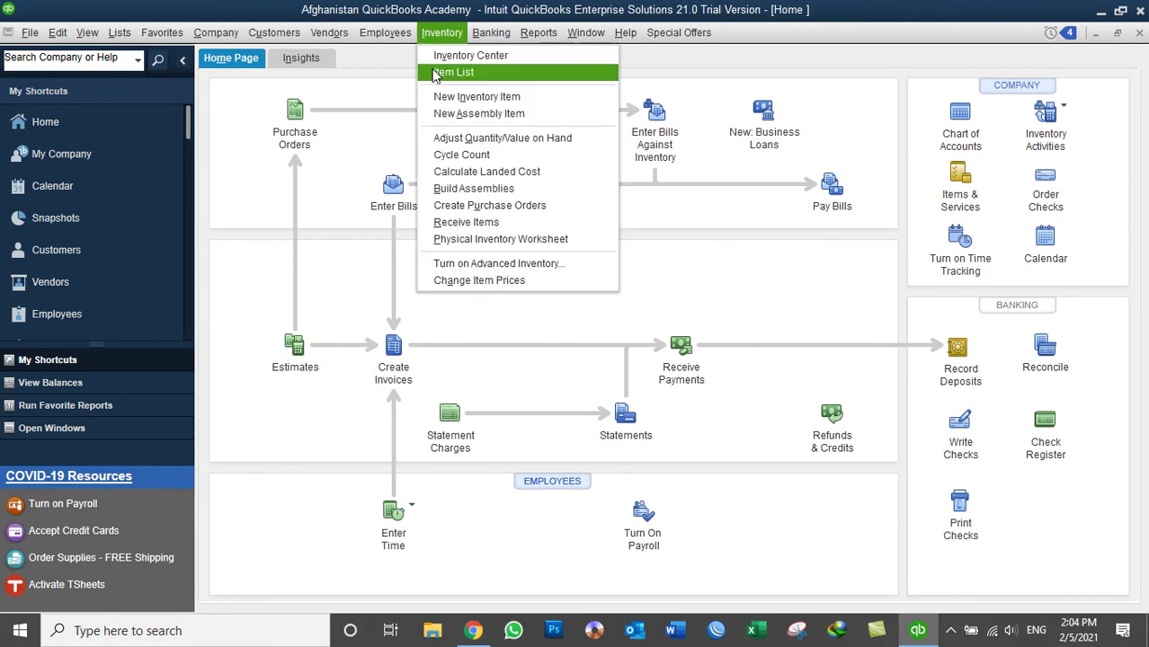
click(449, 72)
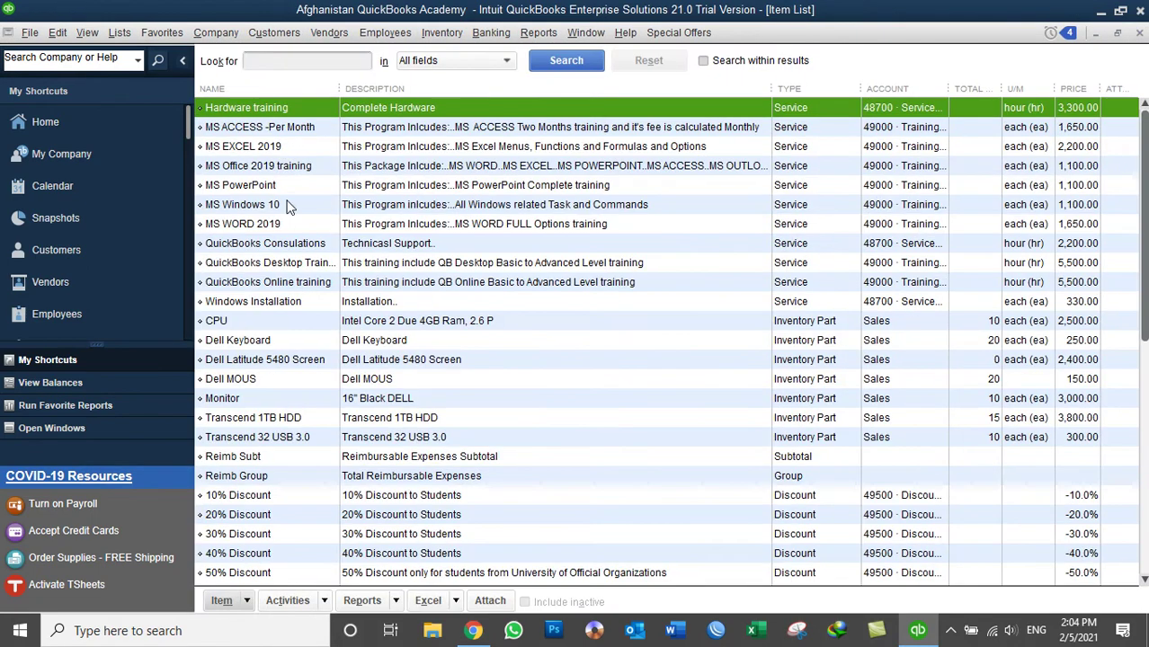
click(230, 364)
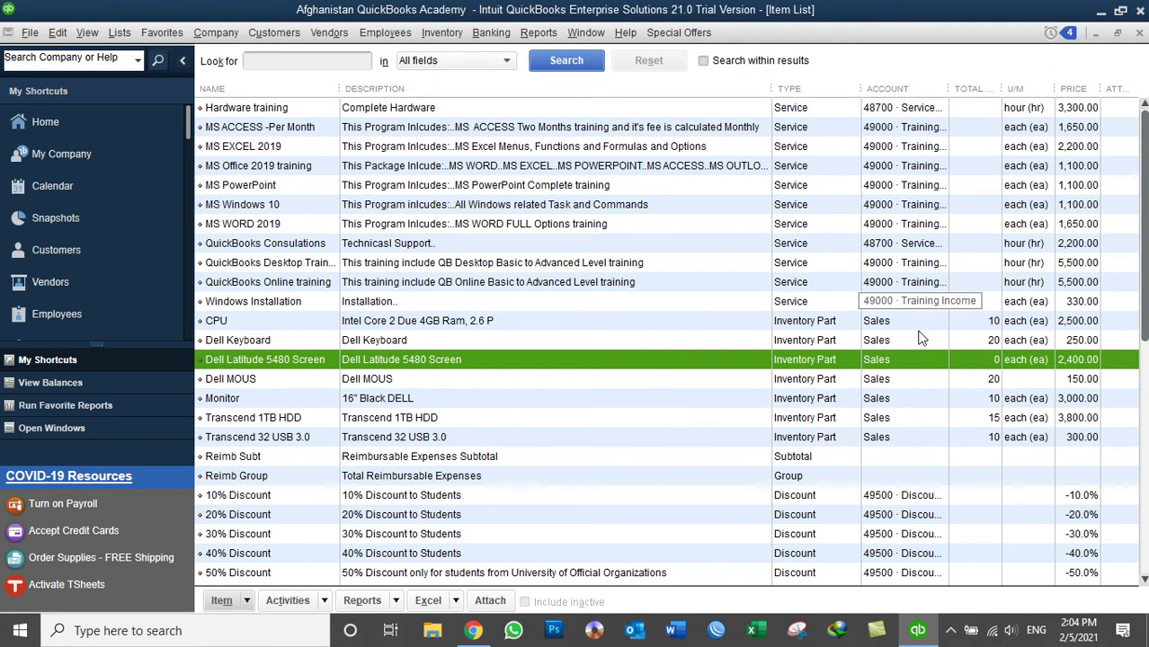
mouse_move(999, 89)
mouse_down()
mouse_move(1019, 85)
mouse_move(1004, 87)
mouse_up()
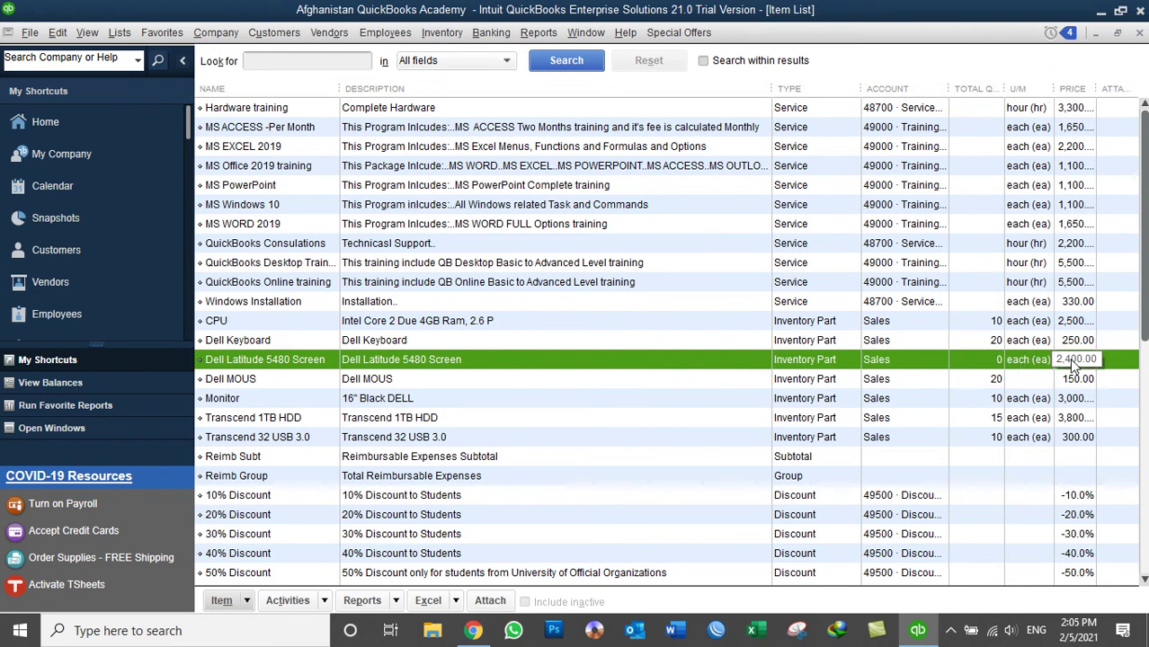
click(1139, 33)
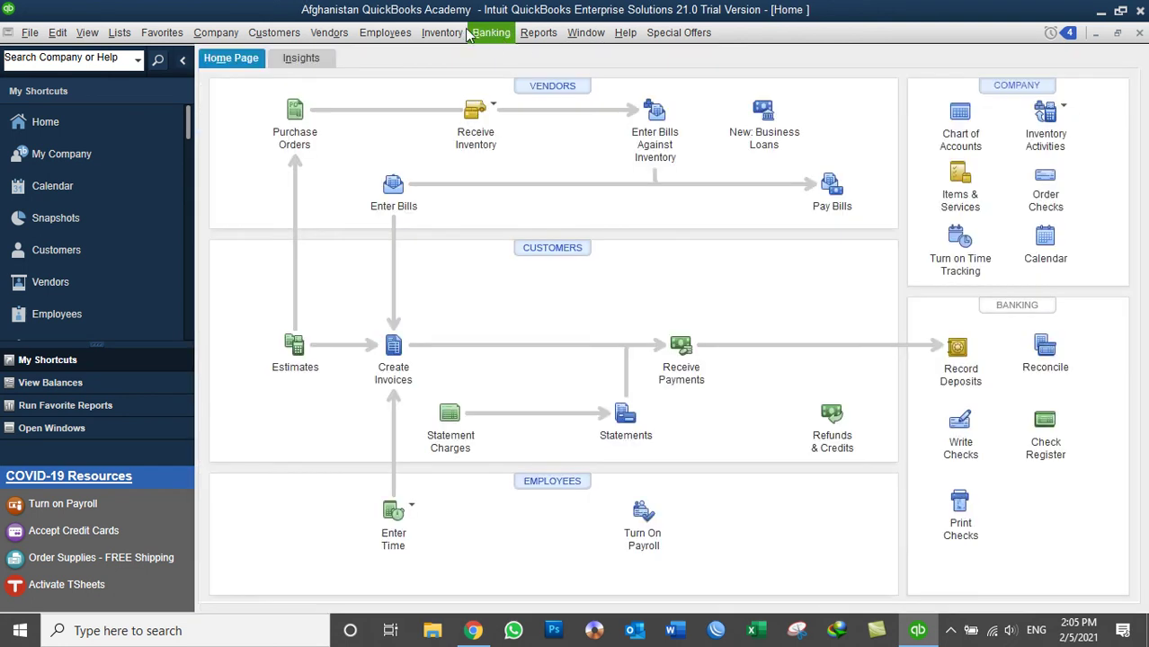
click(442, 33)
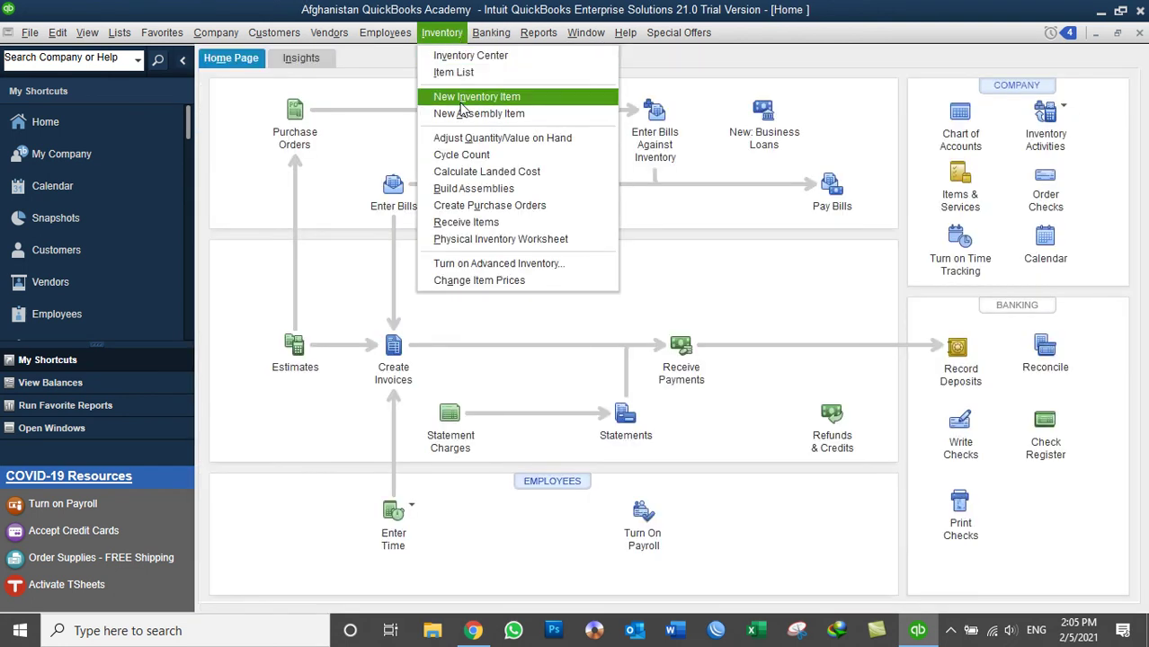
click(119, 32)
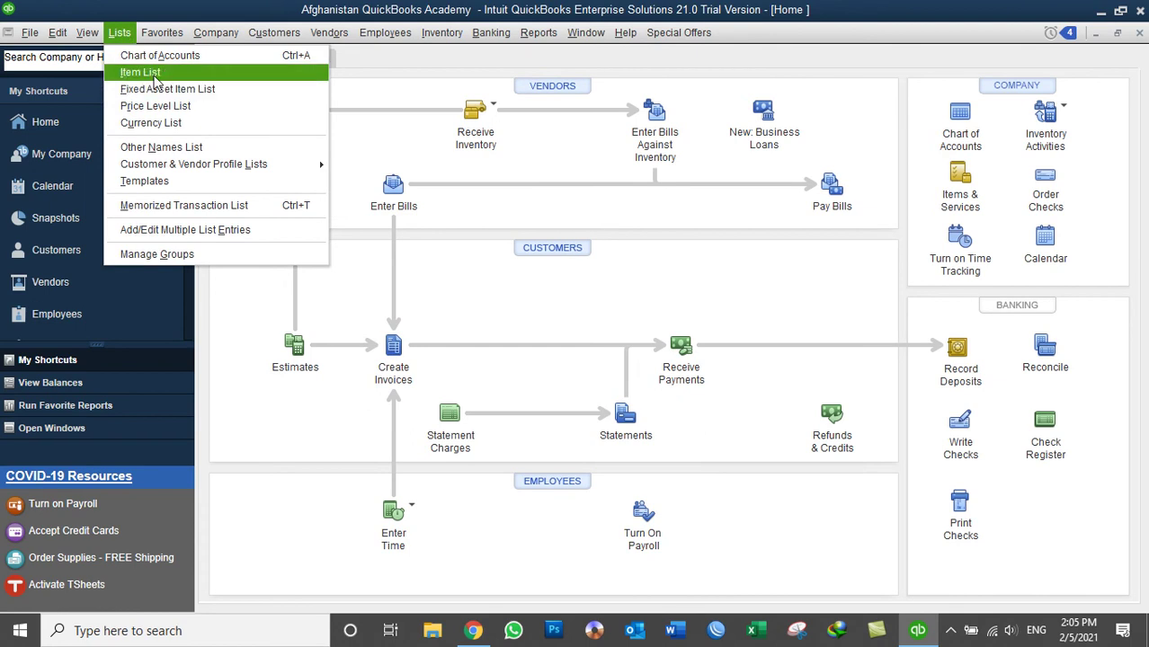
Step: Start a new Inventory Assembly item and name it Dell Optiplex 780 Core2Duo CPU
click(442, 33)
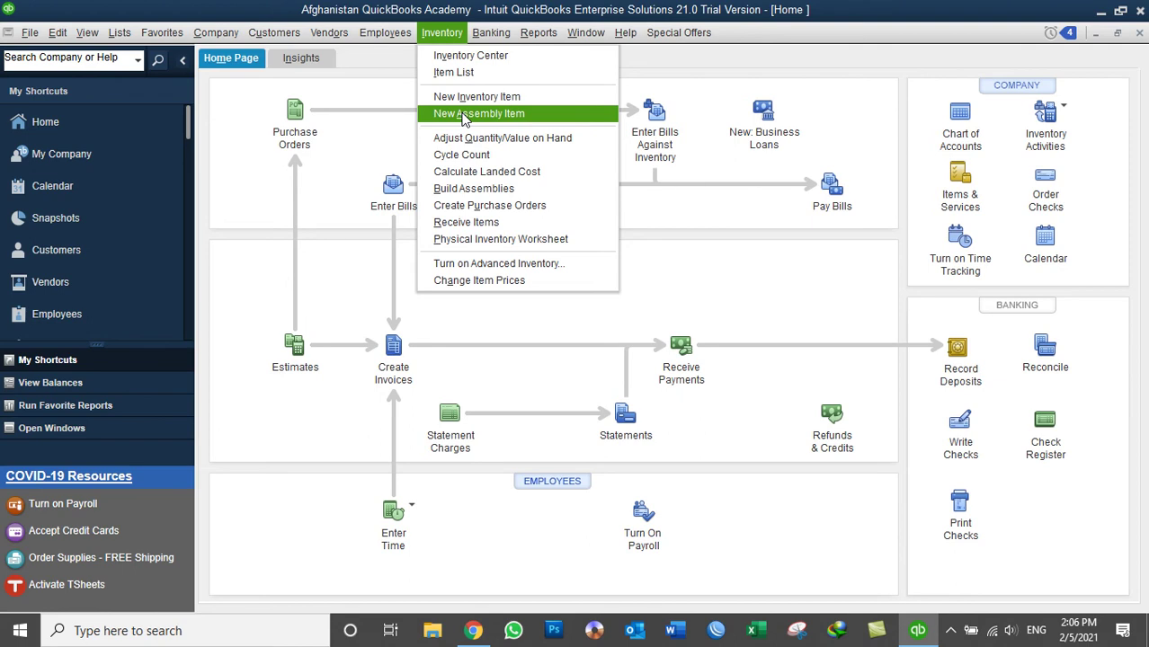
click(465, 115)
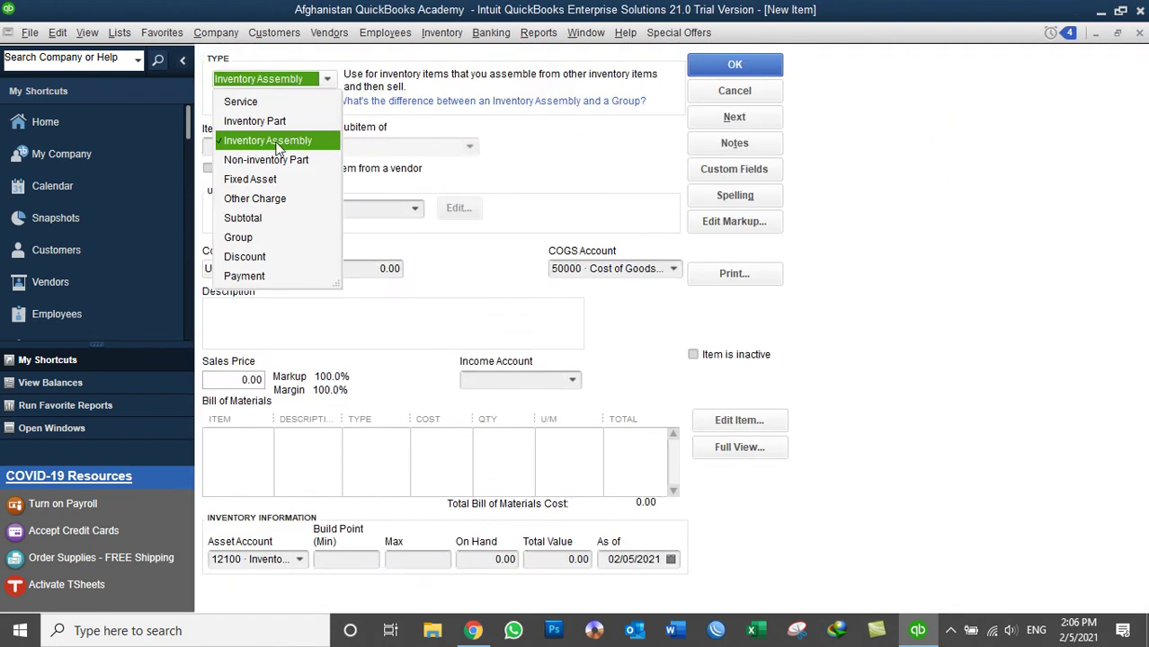
click(277, 142)
click(267, 147)
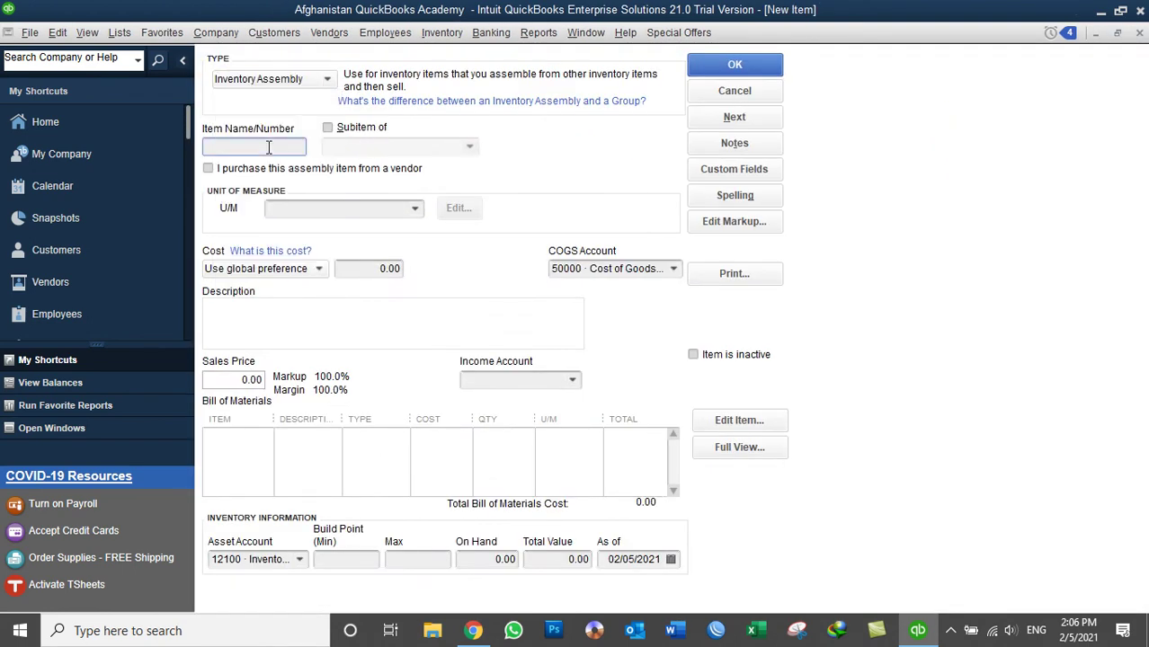
text(Dell Optiplex 780 Core 2 Duo CP)
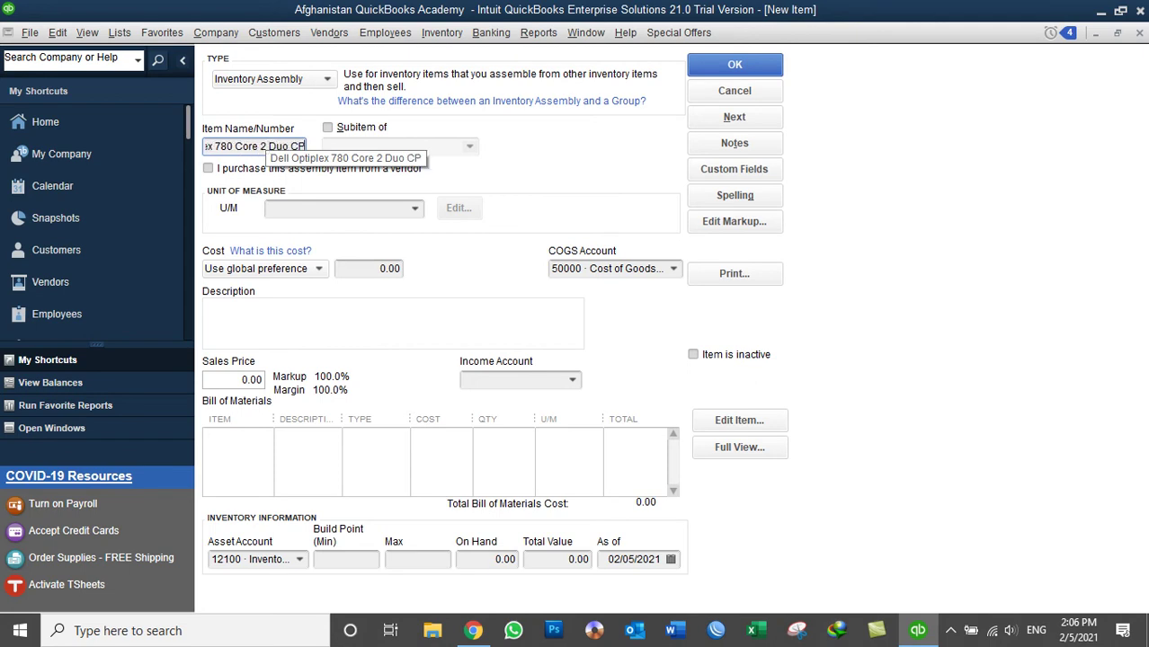
key(BackSpace)
key(BackSpace)
key(BackSpace)
key(BackSpace)
key(BackSpace)
key(BackSpace)
key(BackSpace)
key(BackSpace)
key(BackSpace)
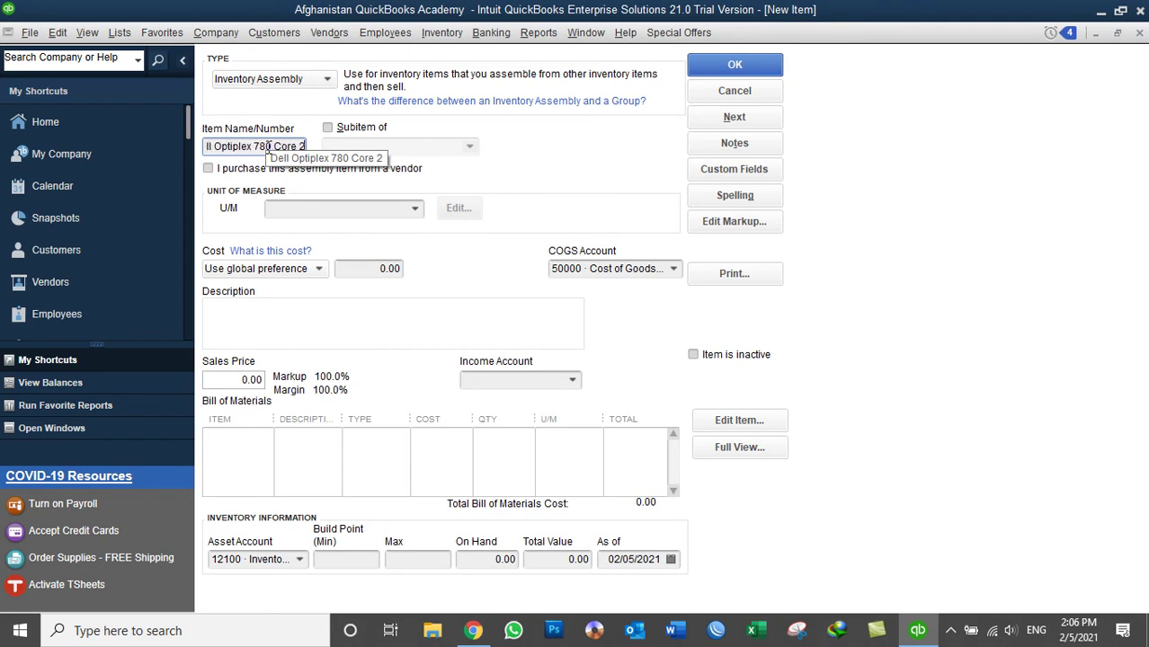
text(2)
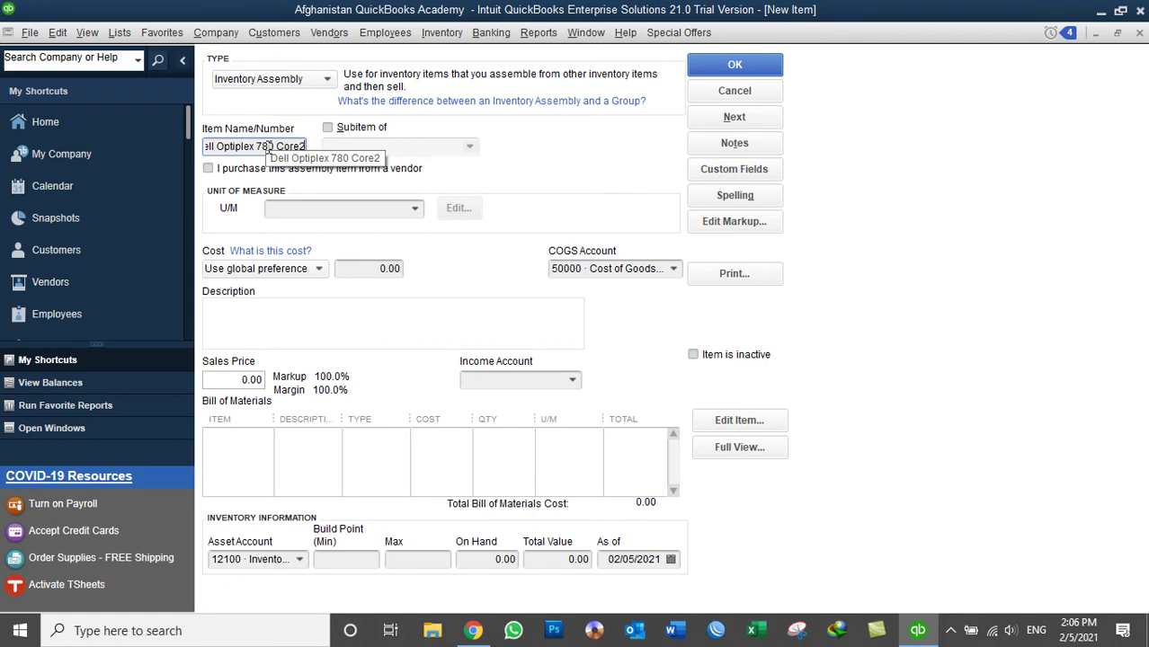
text(Duo)
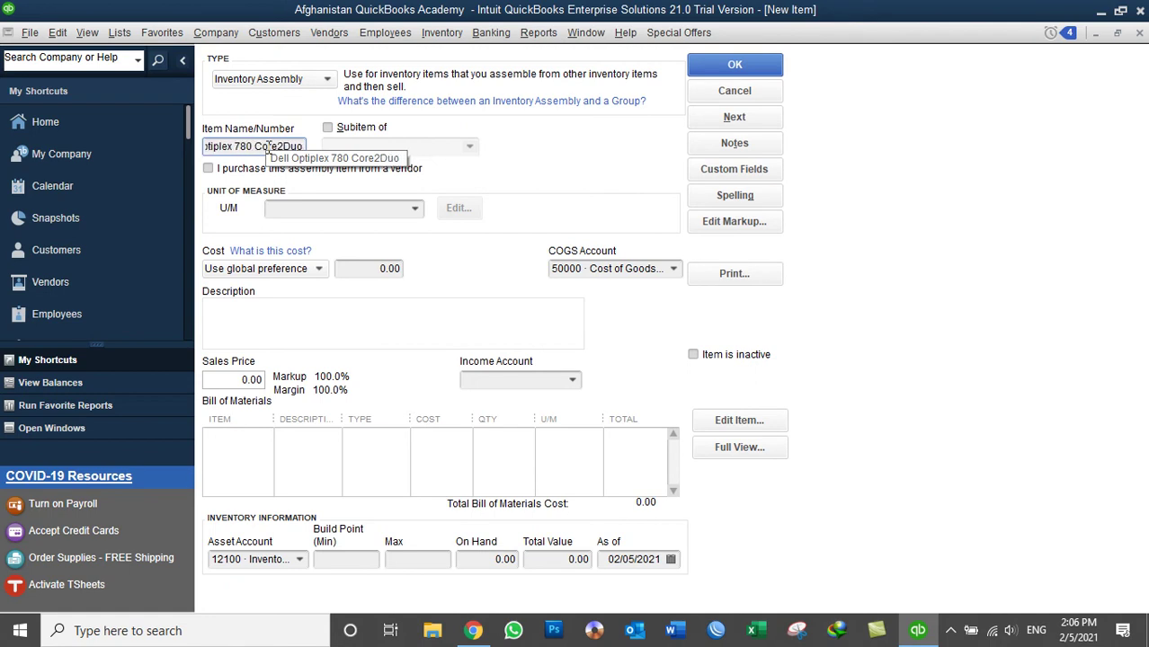
text( CPU)
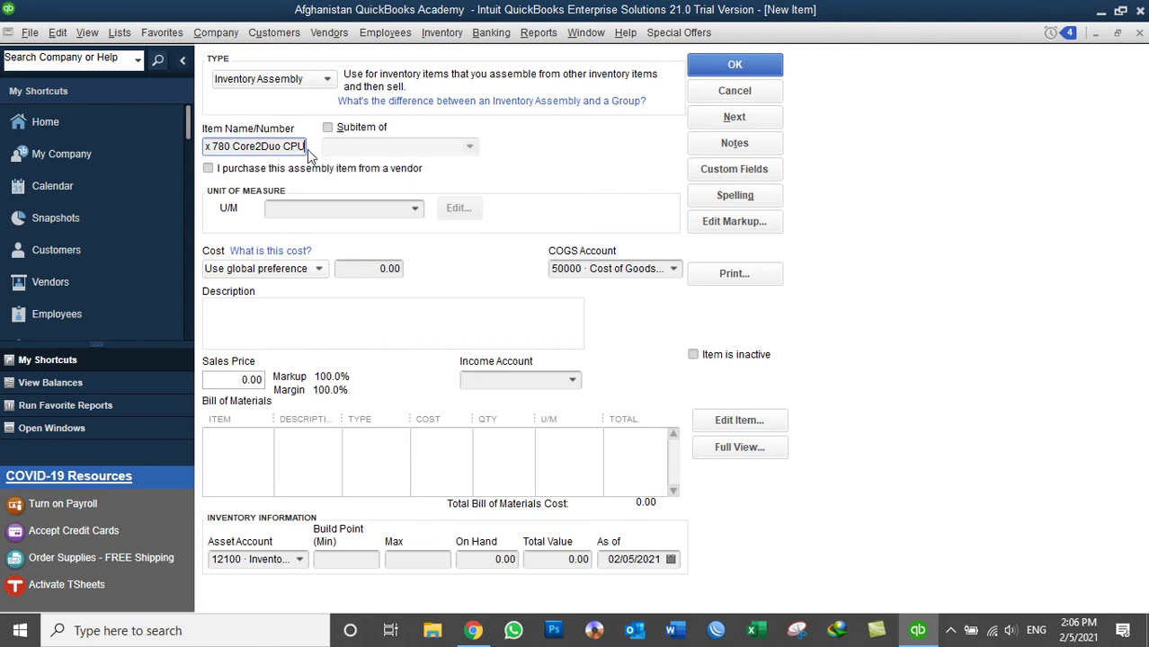
Step: Copy the assembly's name into its description and set the unit of measure to each (ea)
drag(305, 151, 110, 152)
key(ctrl+c)
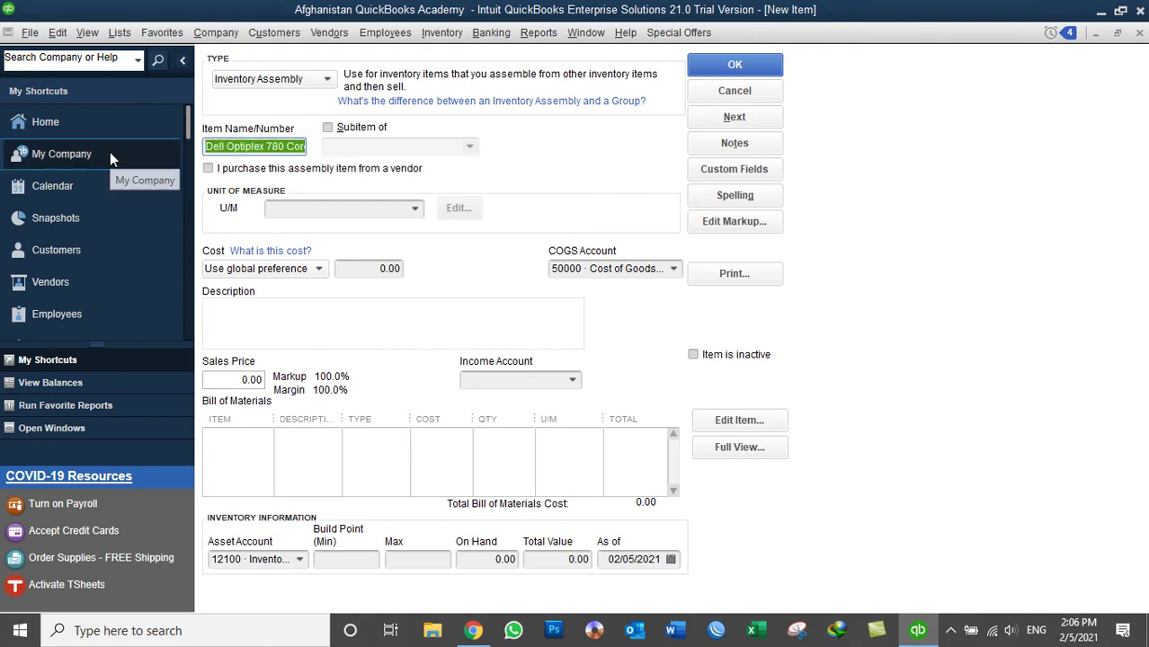
click(260, 329)
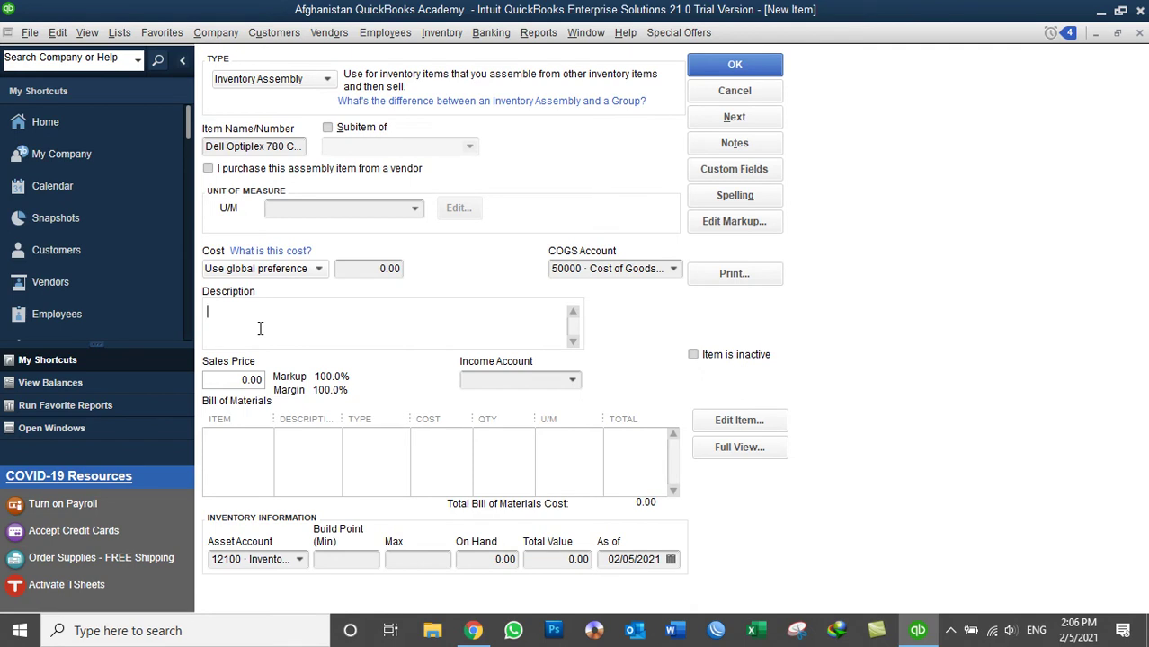
key(ctrl+v)
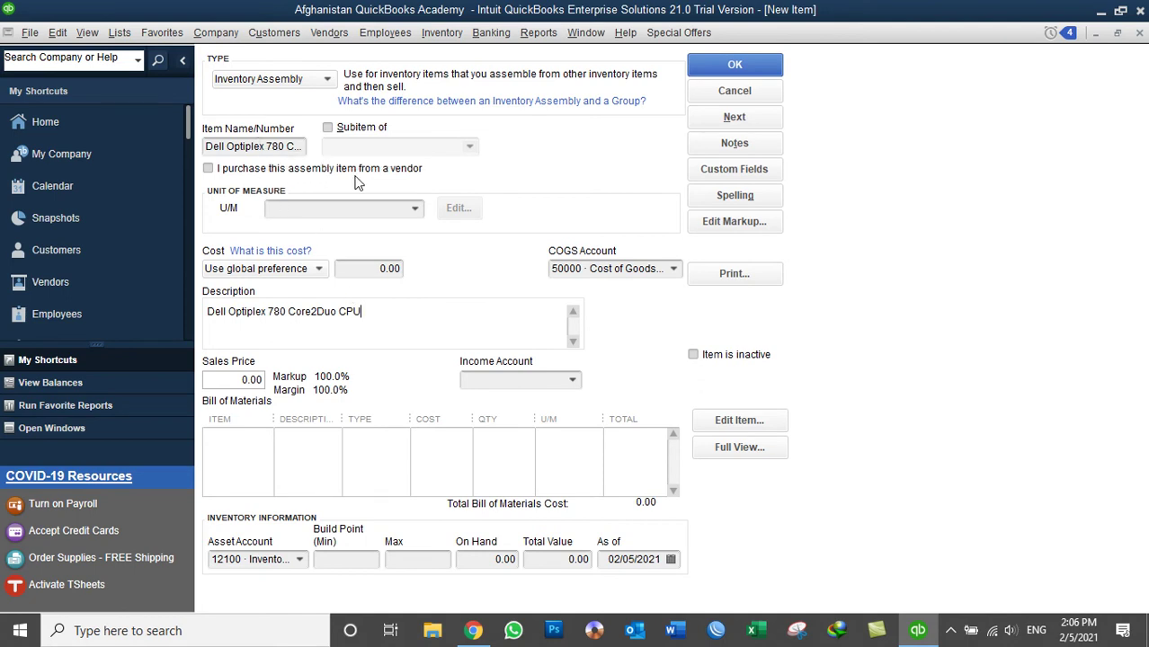
click(417, 208)
click(401, 268)
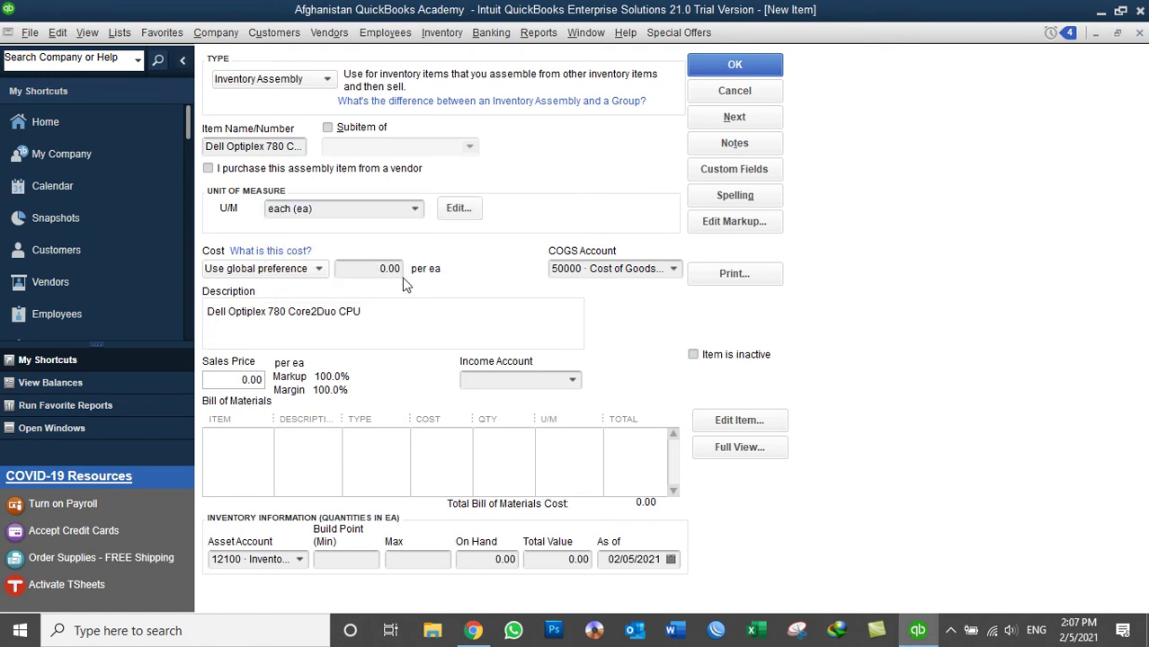
Step: Add the specifications RAM 8 GB, Processor 2.6 and HDD 250 GB to the assembly's description on separate lines
click(404, 311)
key(Return)
text(RAM)
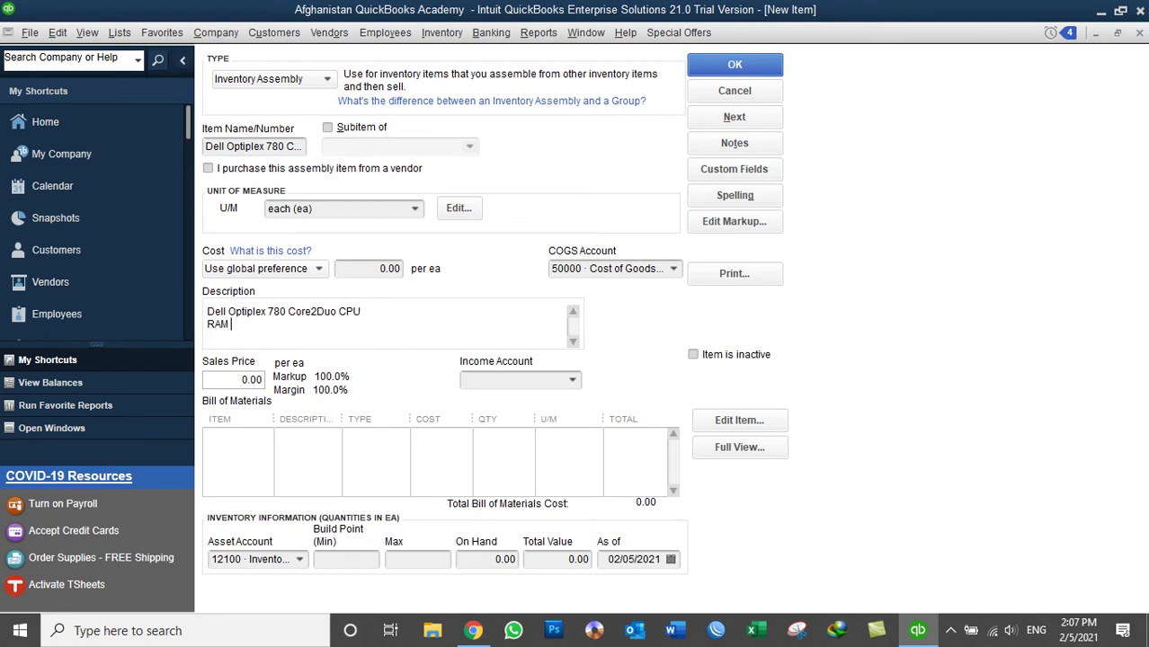
text( 8 GB )
text(Process)
text(or 2.)
text(6)
key(Return)
text(HDD )
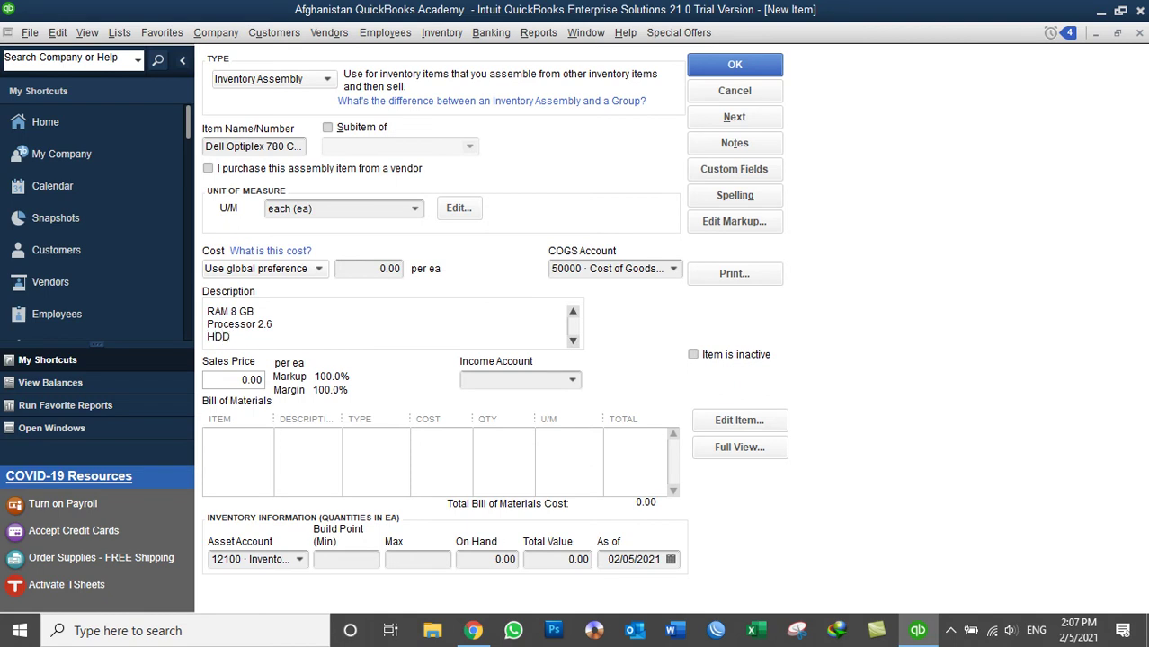
text(250 GB)
Step: Add CPU and Dell Keyboard as the first two components in the assembly's bill of materials
click(228, 381)
double_click(228, 381)
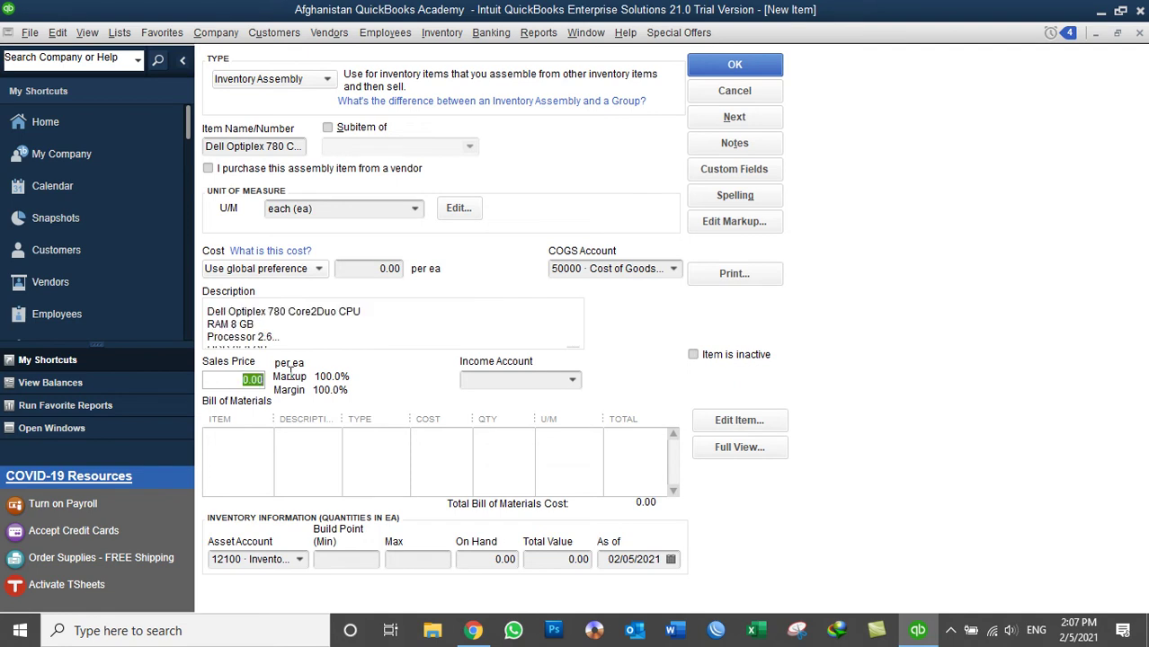
click(256, 438)
click(266, 439)
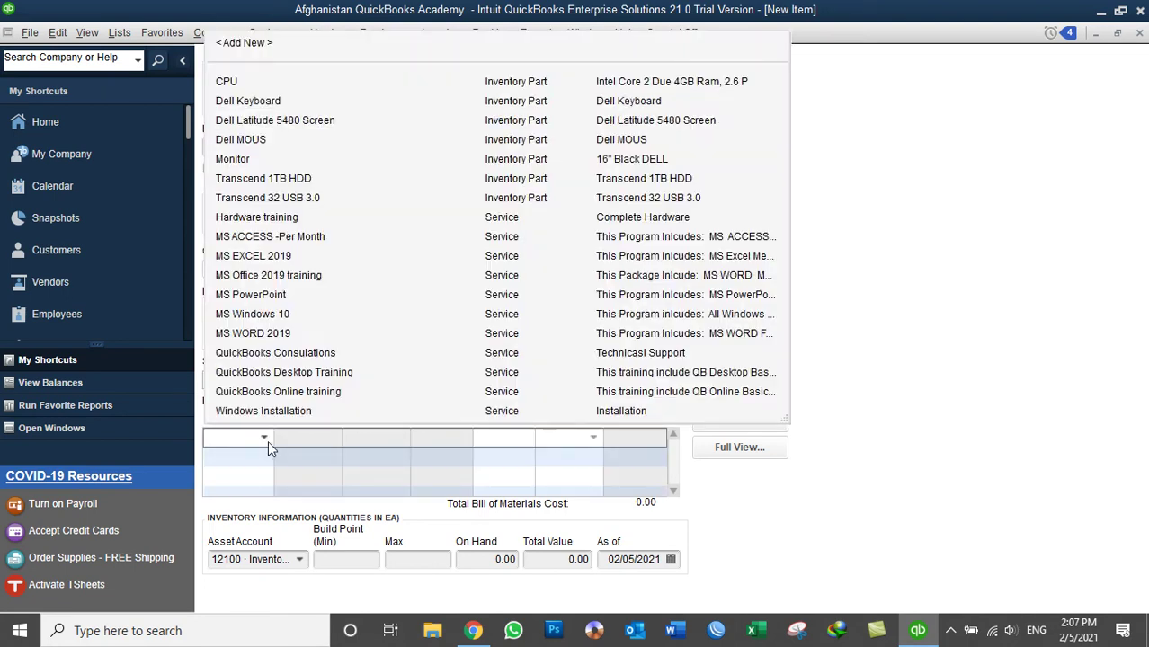
click(252, 82)
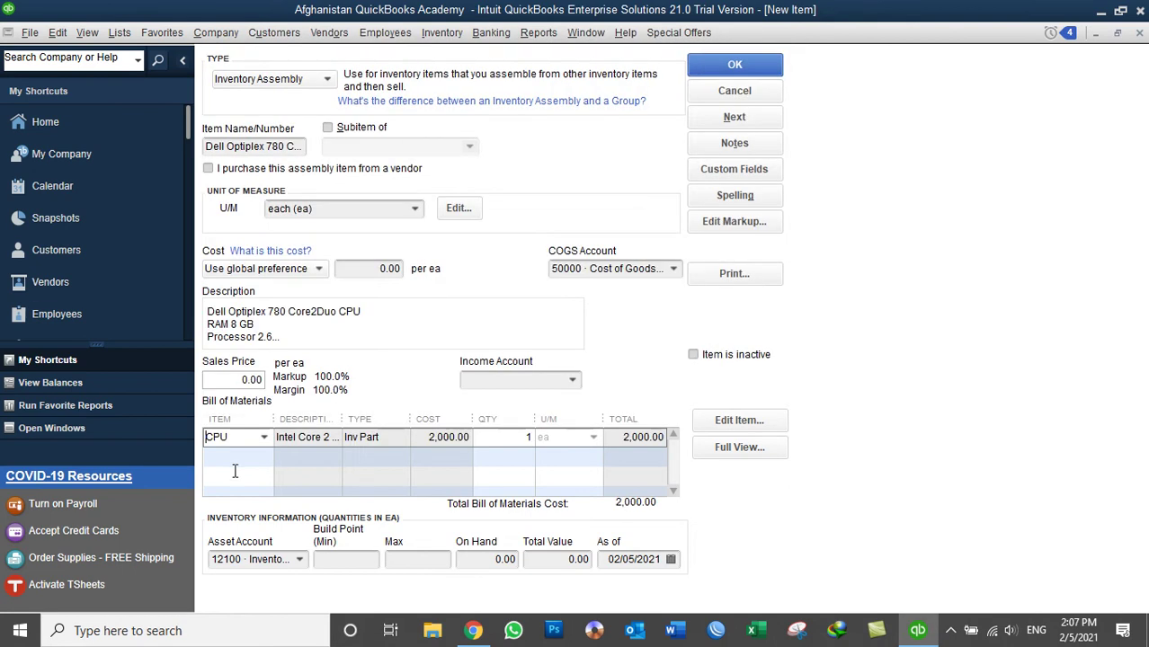
click(232, 458)
click(267, 459)
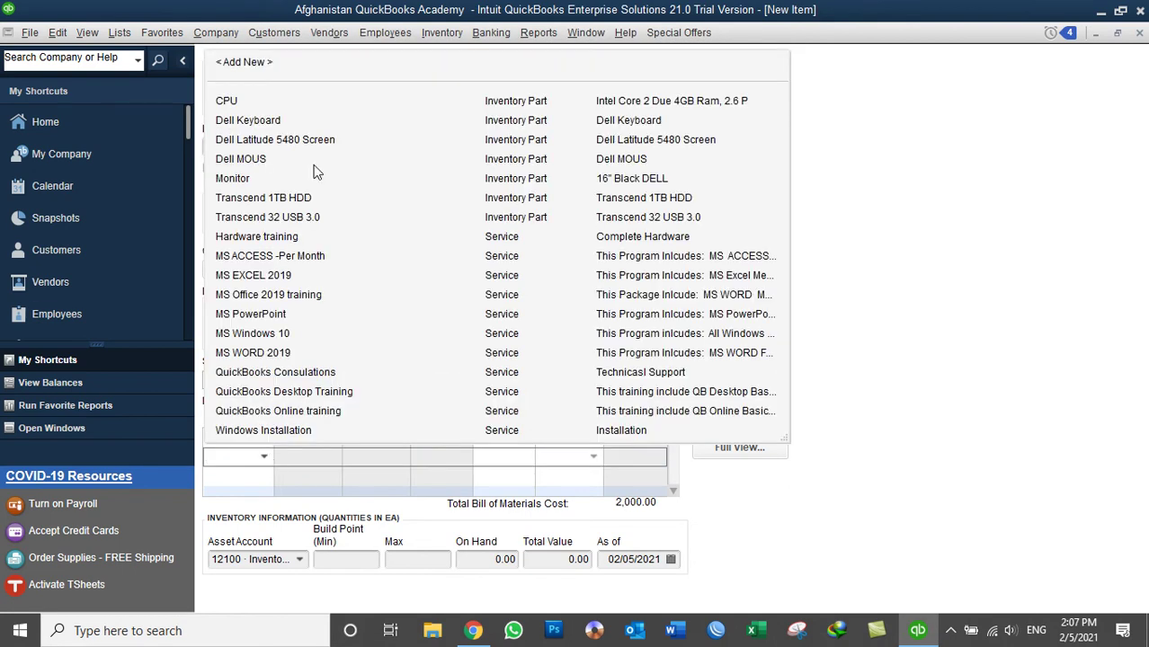
click(270, 120)
Step: Add Dell MOUS and Monitor as further components in the bill of materials
click(255, 481)
click(267, 471)
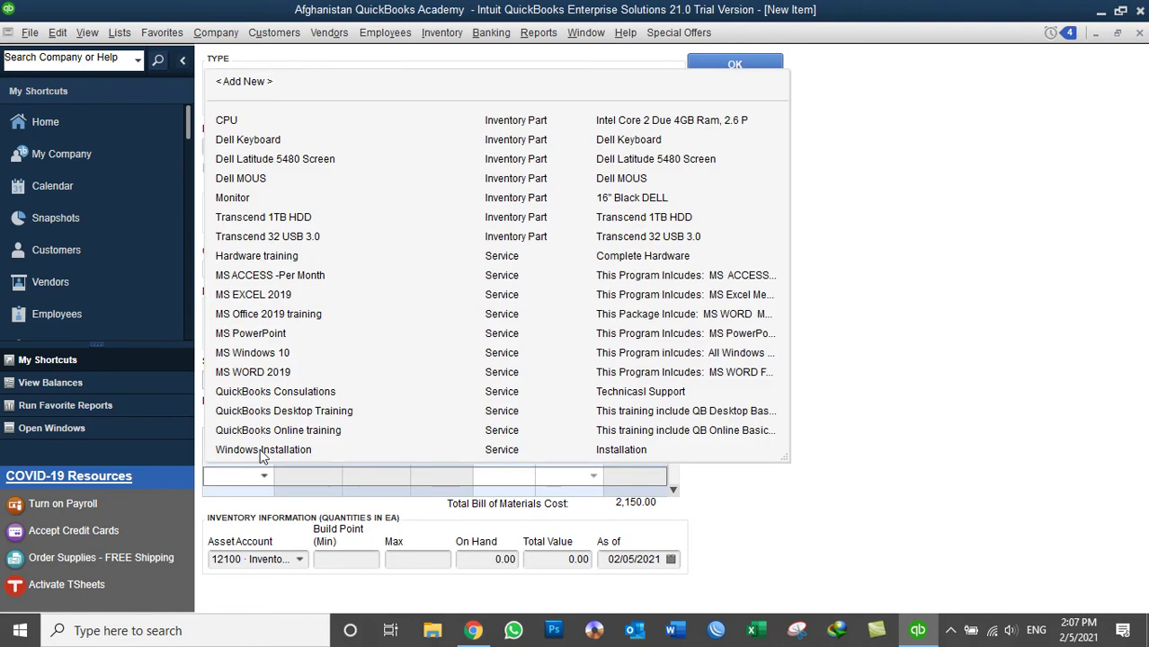
click(251, 180)
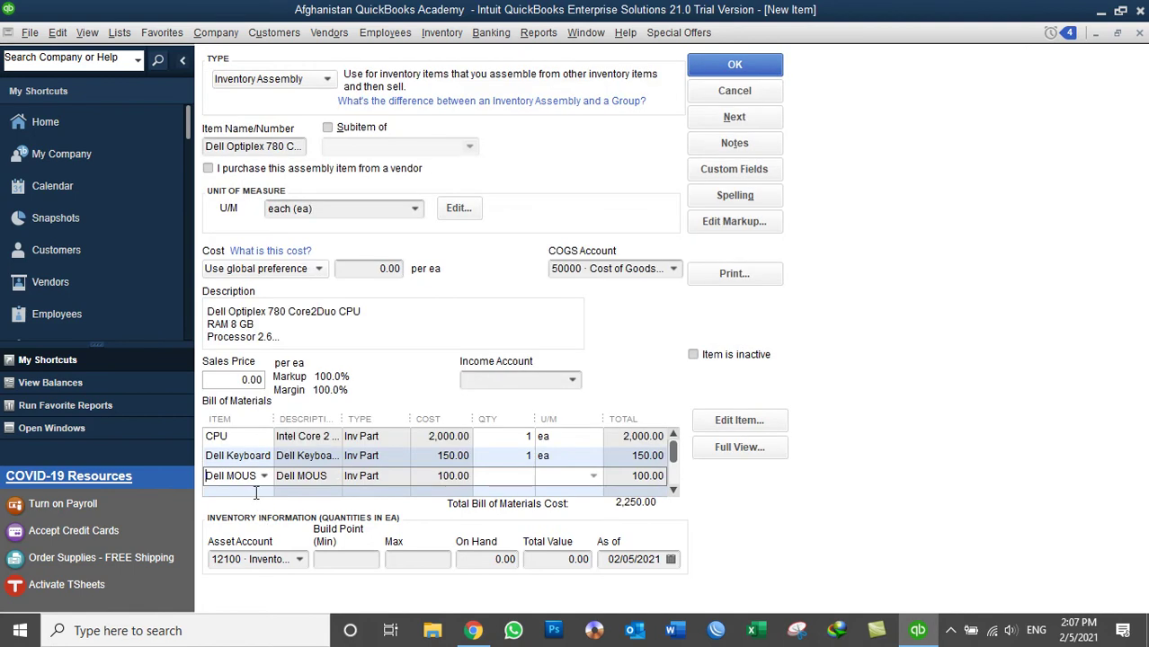
click(253, 493)
click(264, 460)
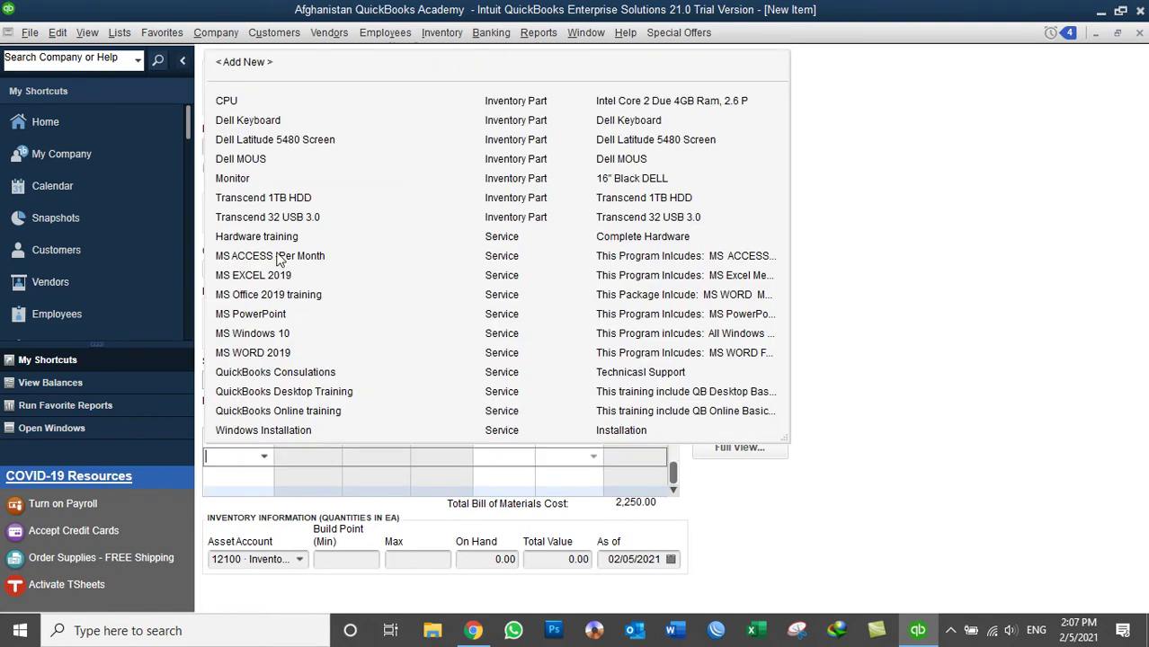
click(254, 183)
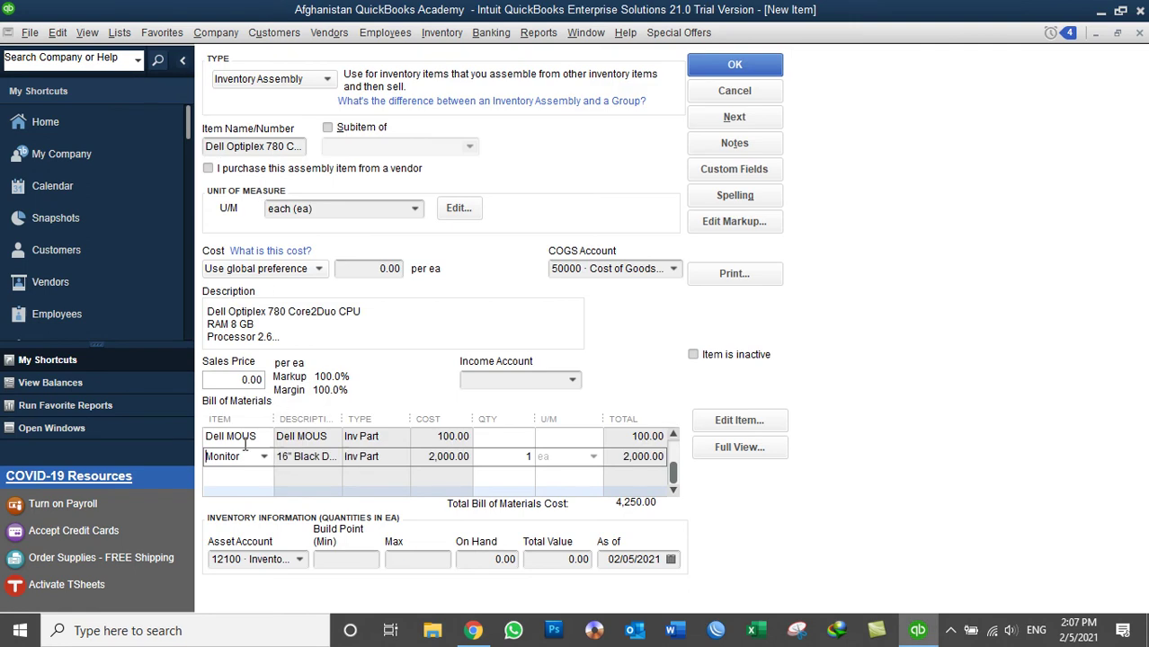
Step: Review the component quantities in the bill of materials and set the Dell MOUS quantity to 1
click(206, 455)
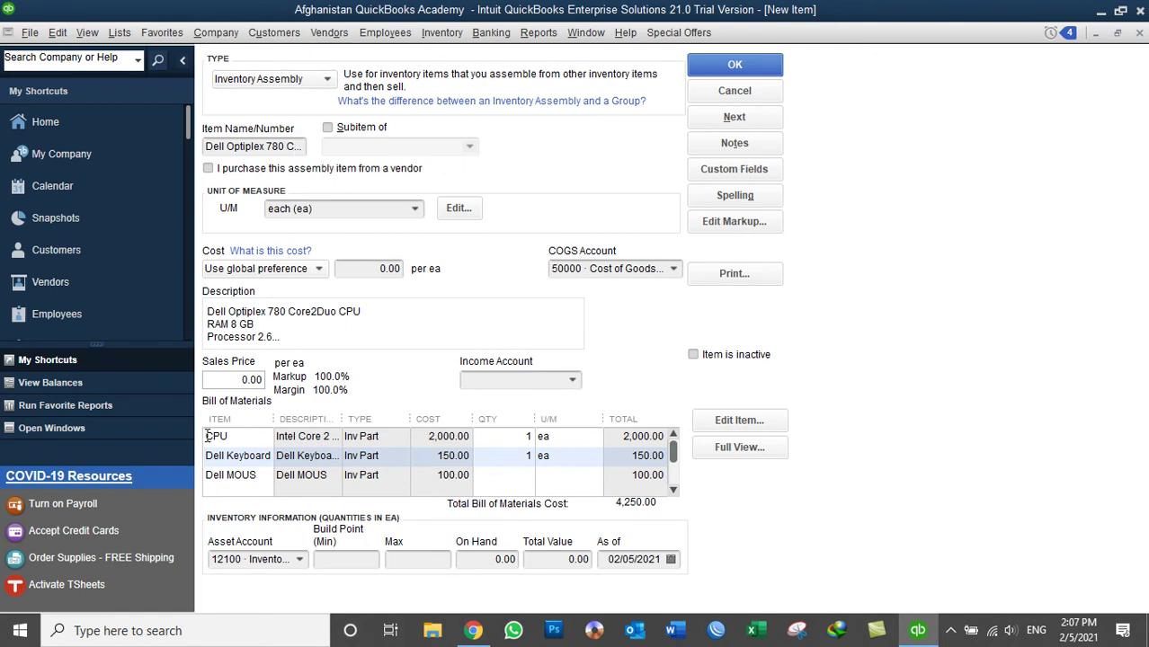
click(507, 456)
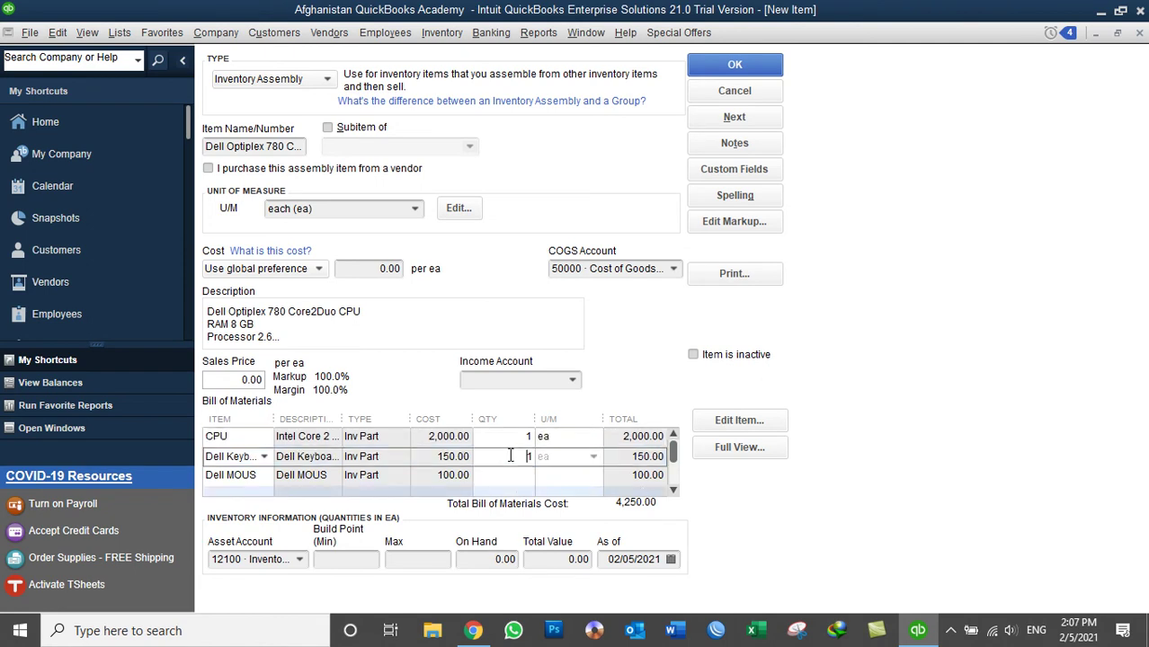
click(504, 437)
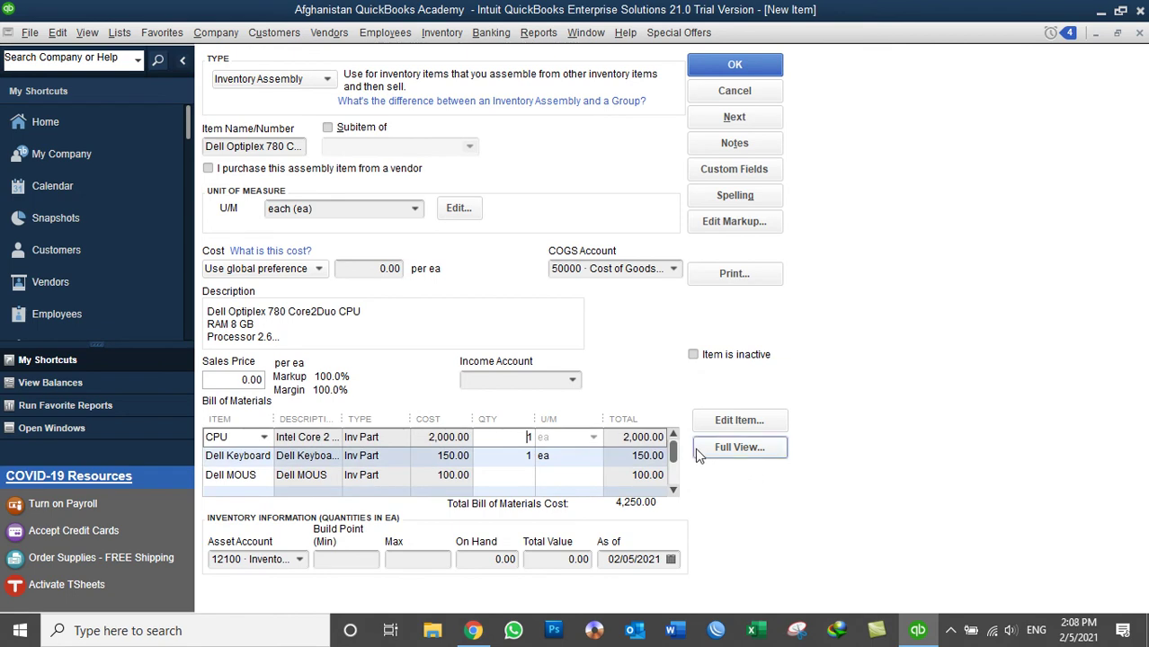
click(500, 461)
click(518, 477)
text(1)
scroll(520, 477, down, 1)
click(508, 457)
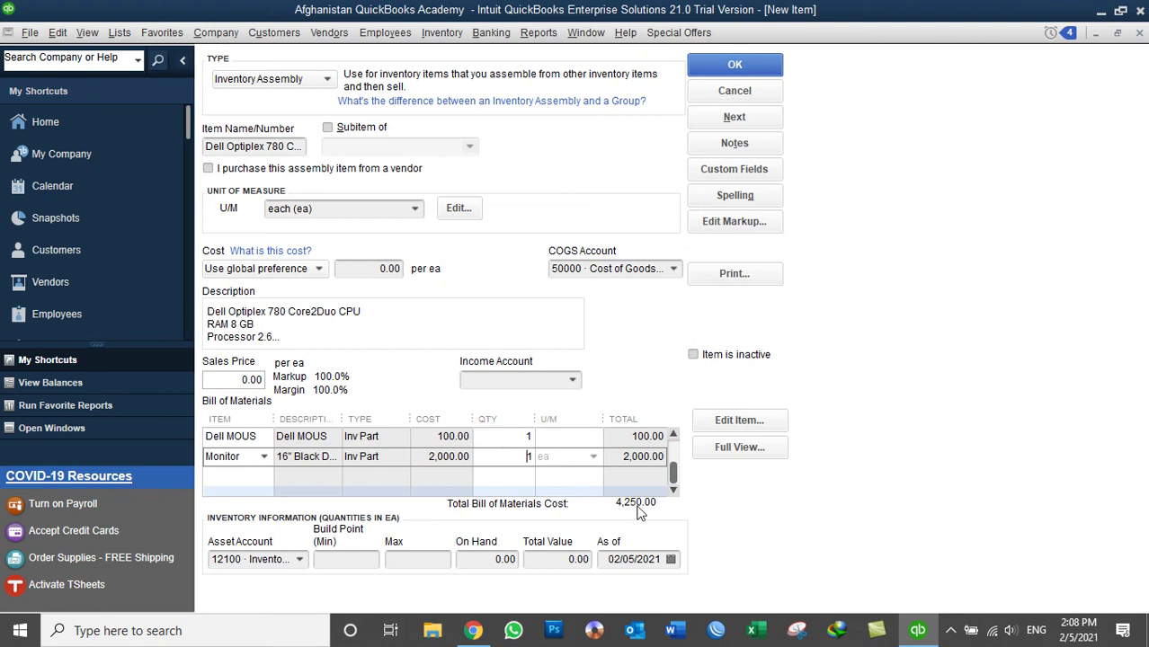
Step: Set the assembly's cost to 4,250.00 and its sales price to 6,500.00
click(353, 268)
text(4250)
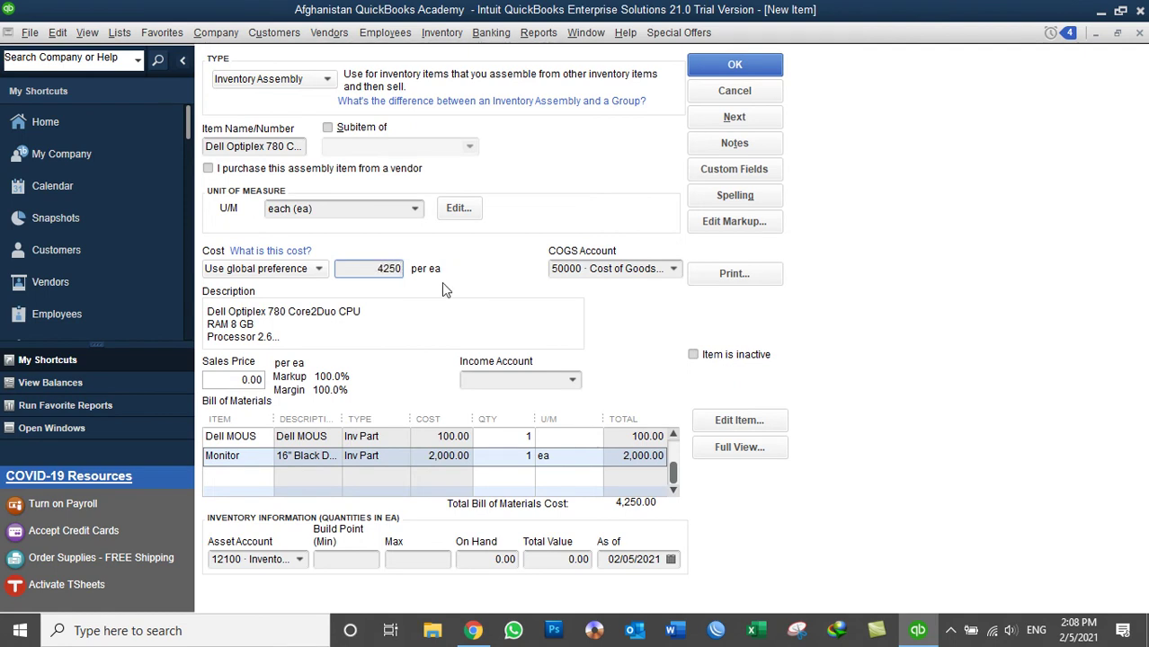
click(234, 378)
text(6500)
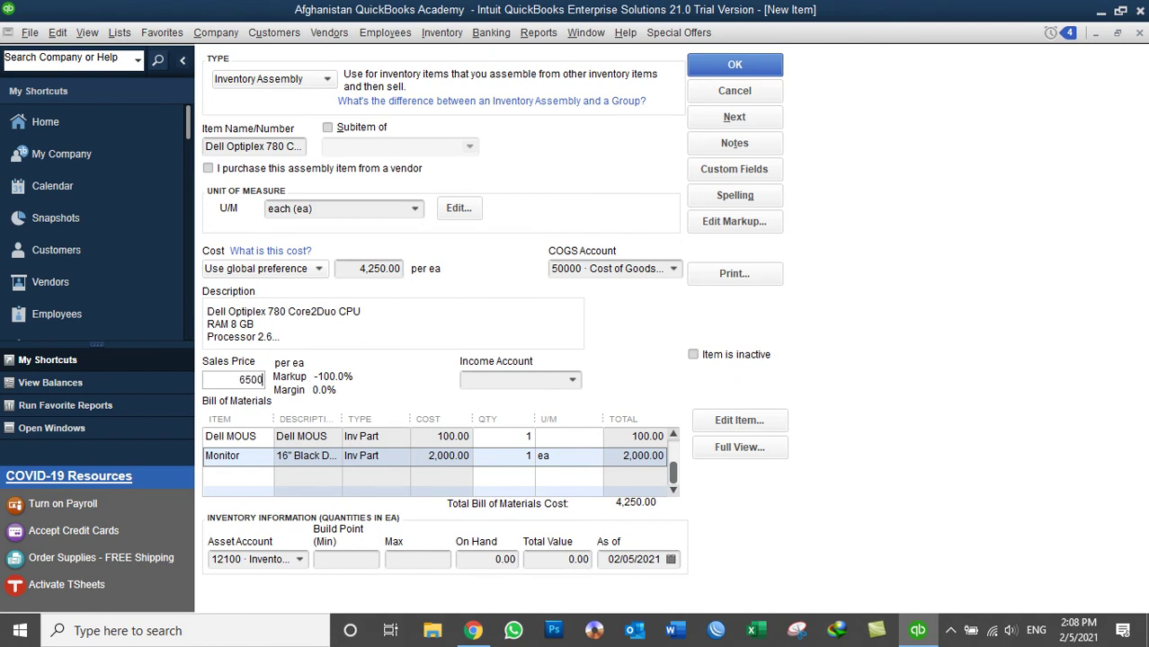
key(Tab)
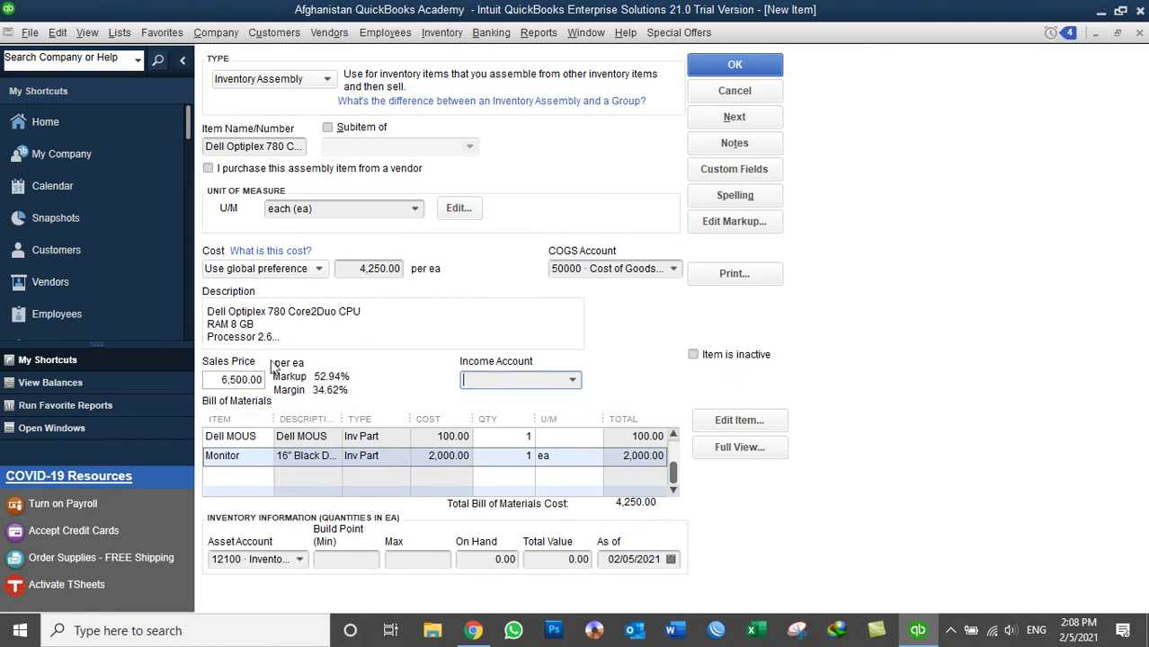
click(347, 269)
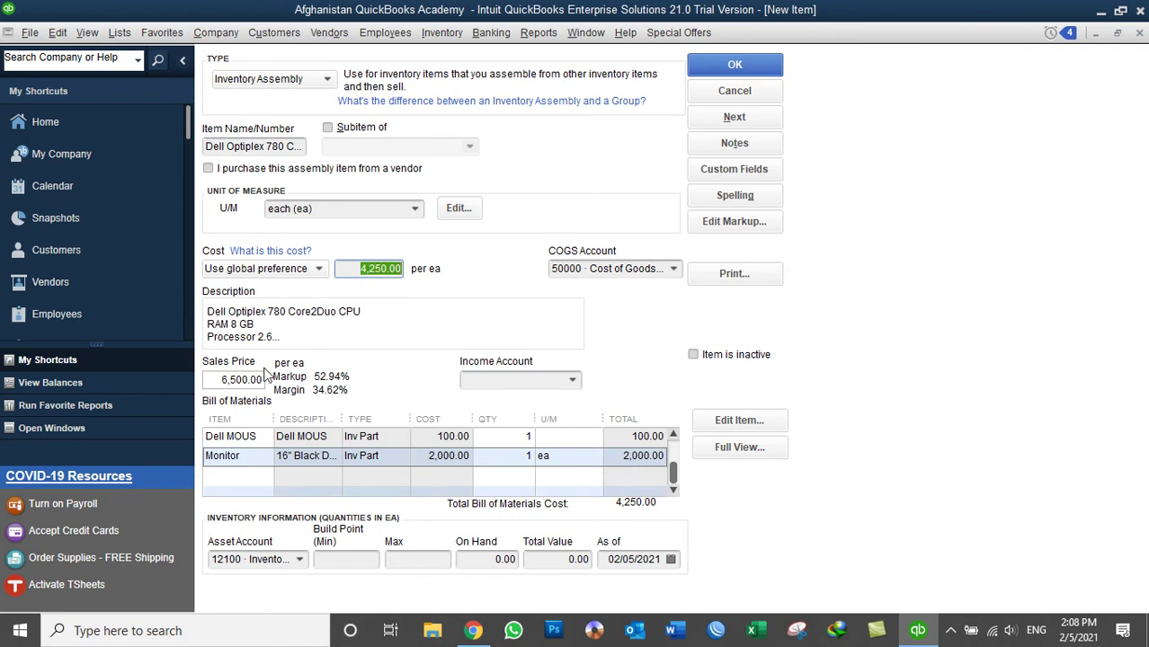
click(227, 381)
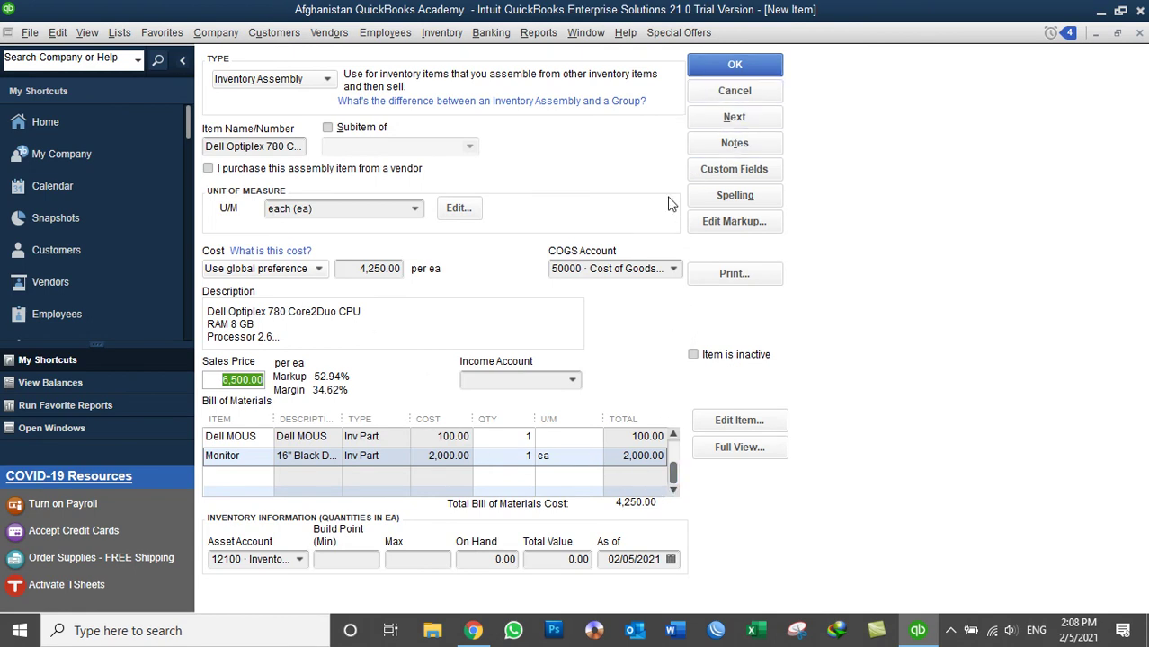
Step: Assign Sales as the assembly's income account and save the item
click(571, 381)
text(Sales)
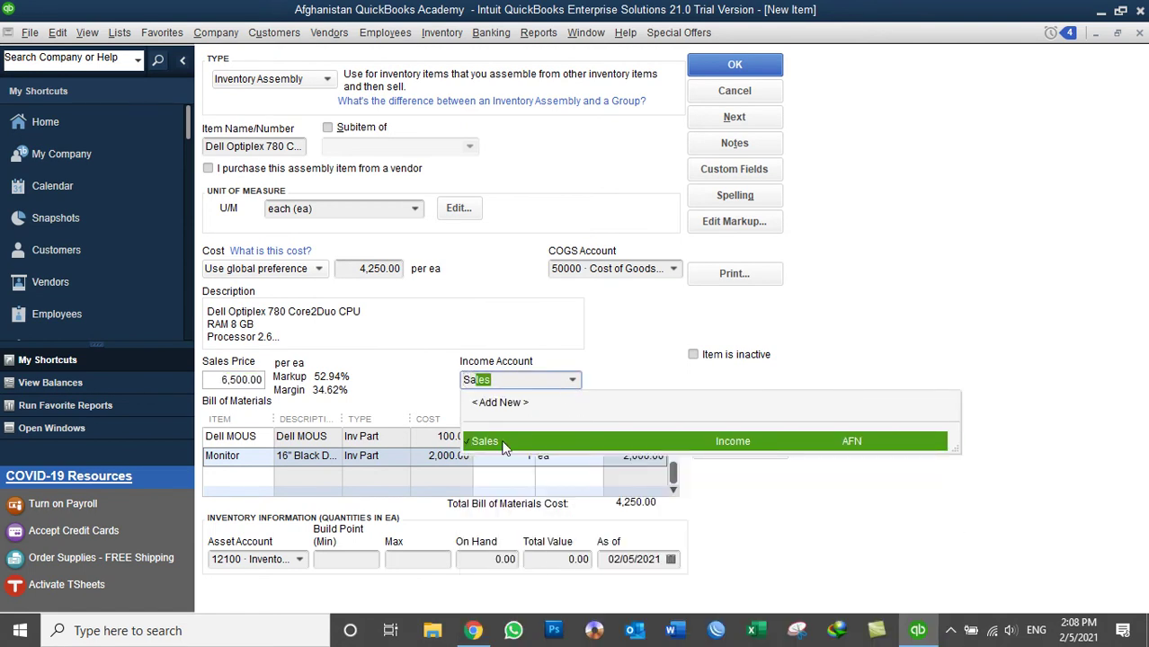
click(504, 446)
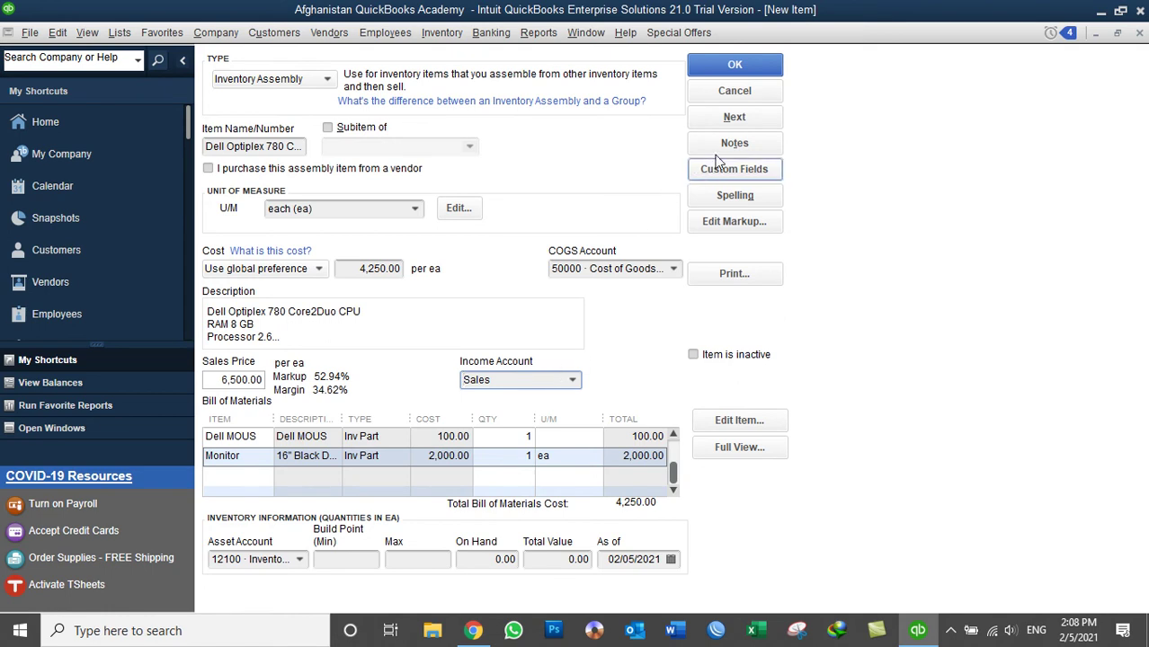
click(734, 67)
click(686, 370)
click(686, 371)
click(686, 370)
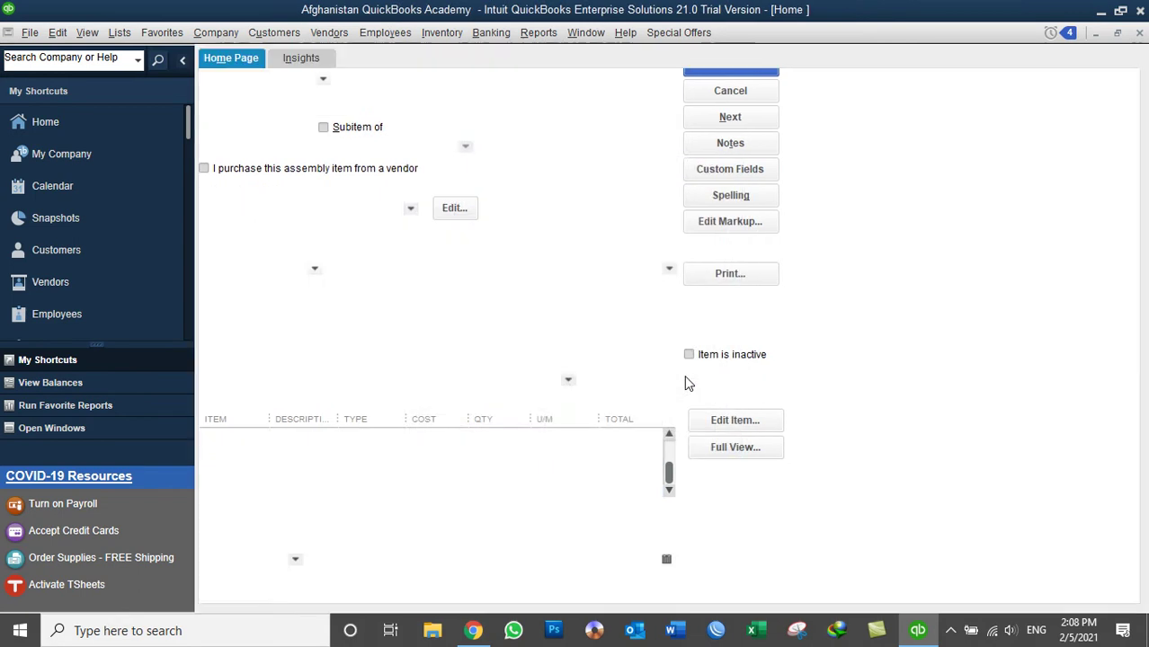
Step: Check the Dell Optiplex 780 Core2Duo CPU entry and its price in the item list, and close the list
click(456, 33)
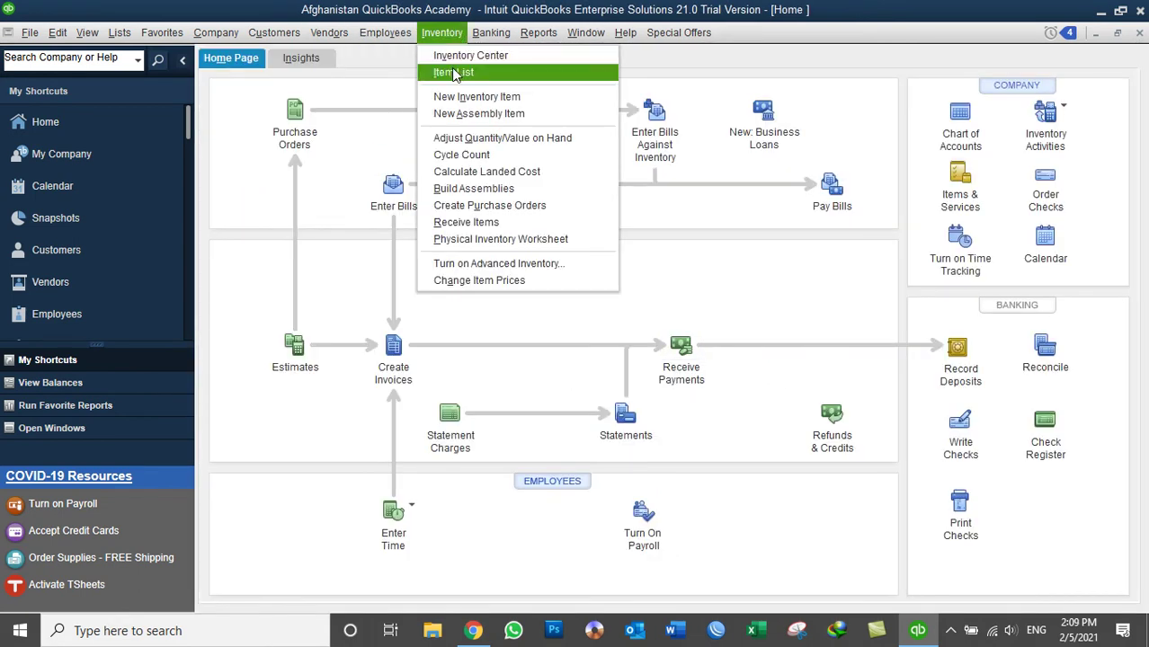
click(447, 74)
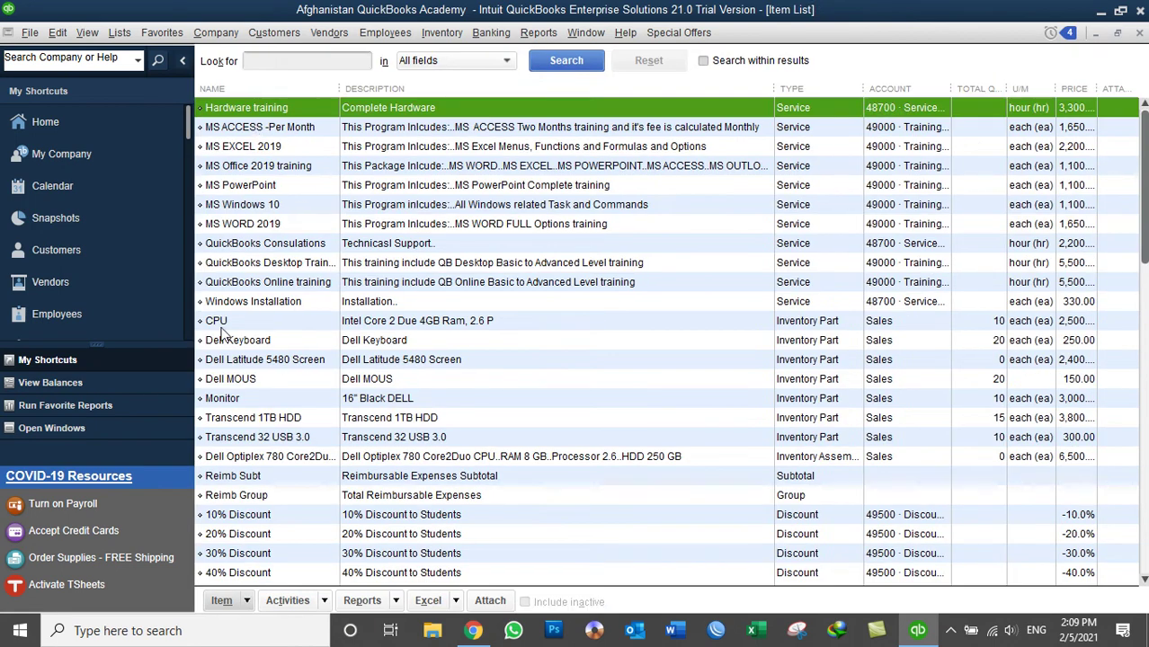
click(239, 460)
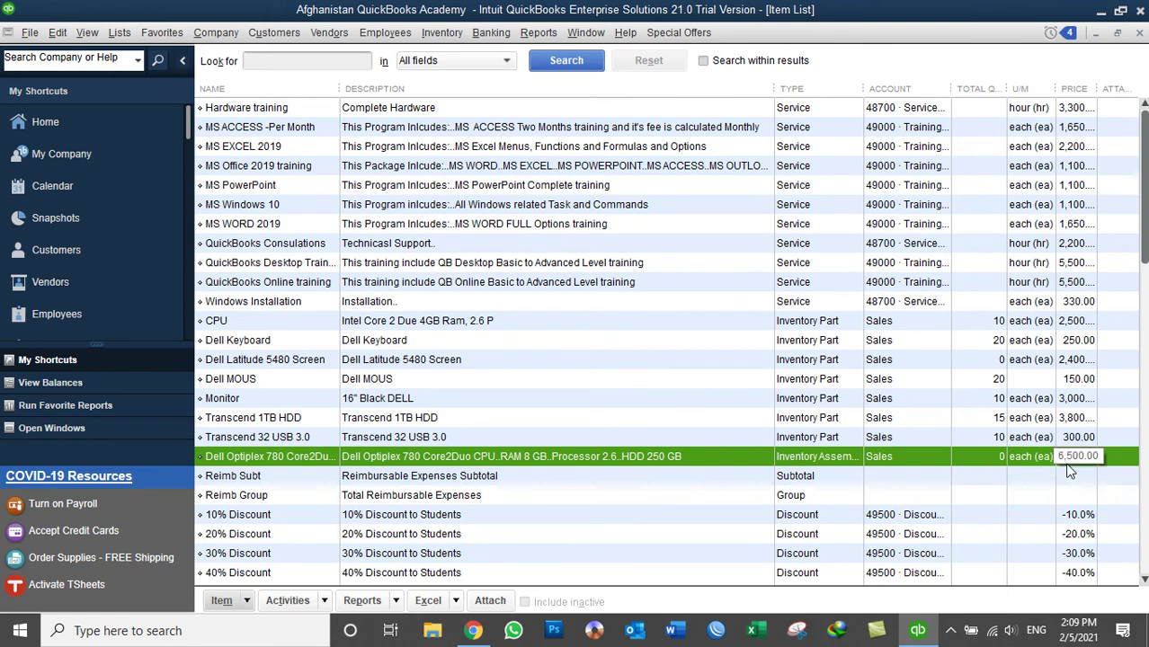
click(1139, 34)
Step: Open a Build Assemblies form and select Dell Optiplex 780 Core2Duo CPU as the assembly item
click(432, 33)
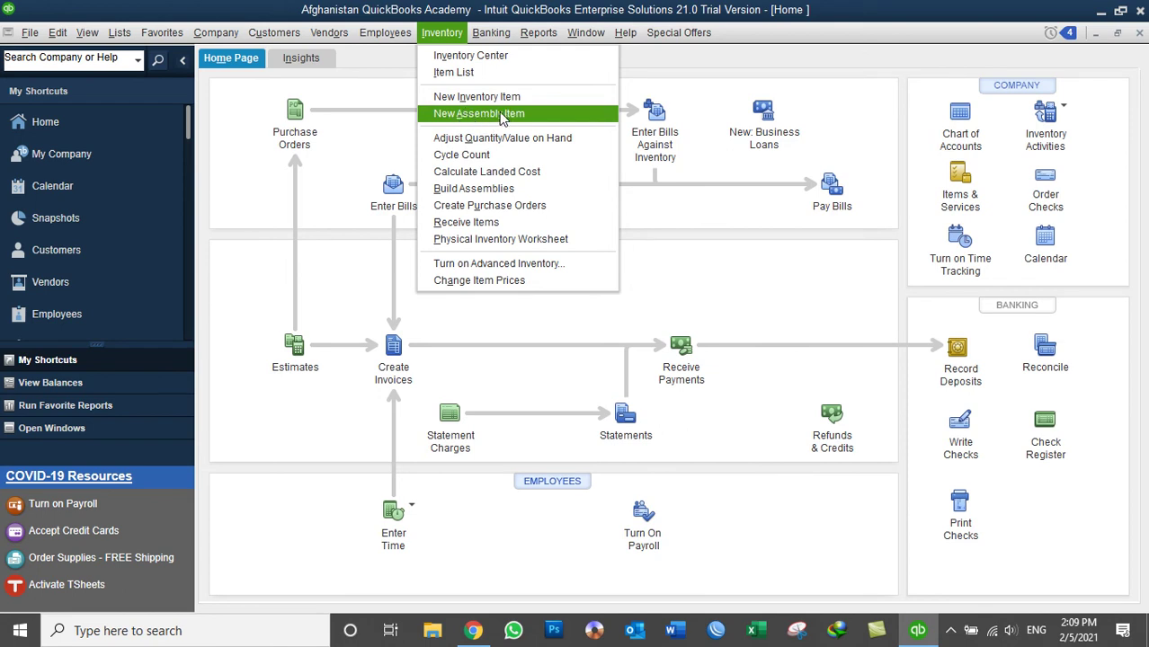
click(458, 197)
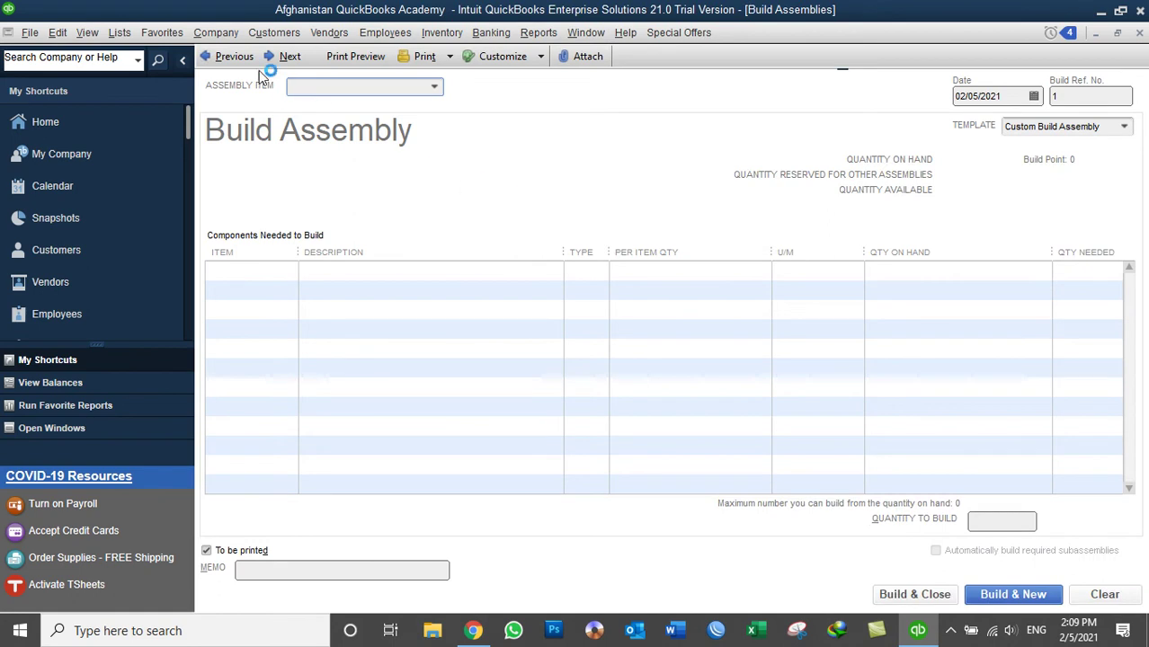
click(119, 32)
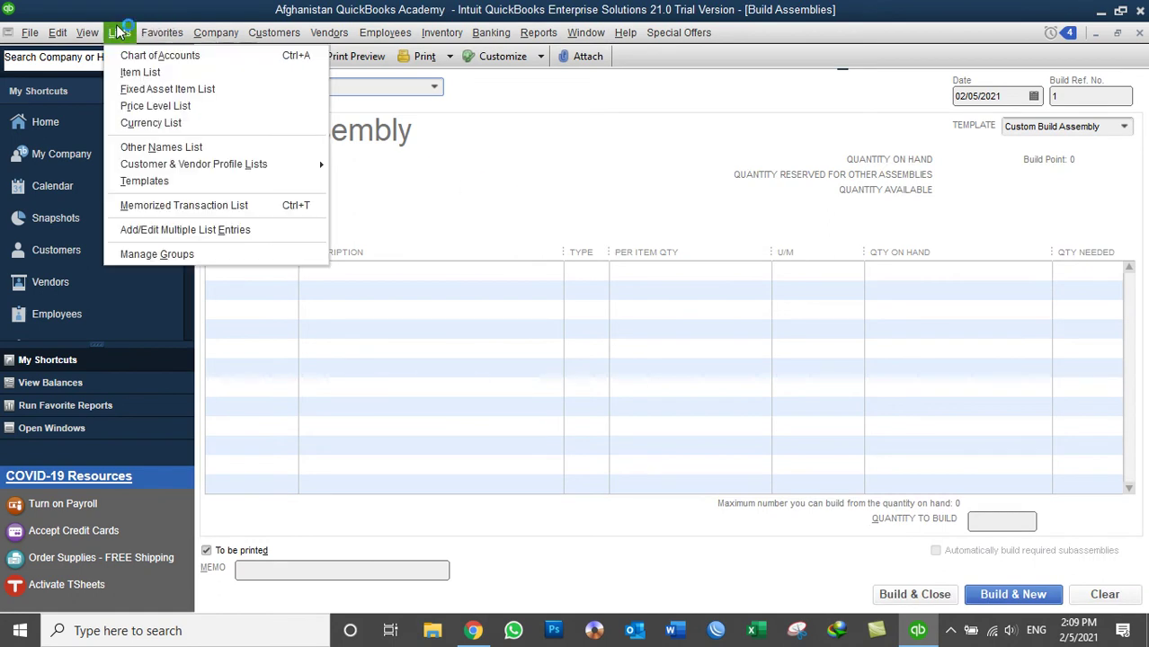
click(199, 18)
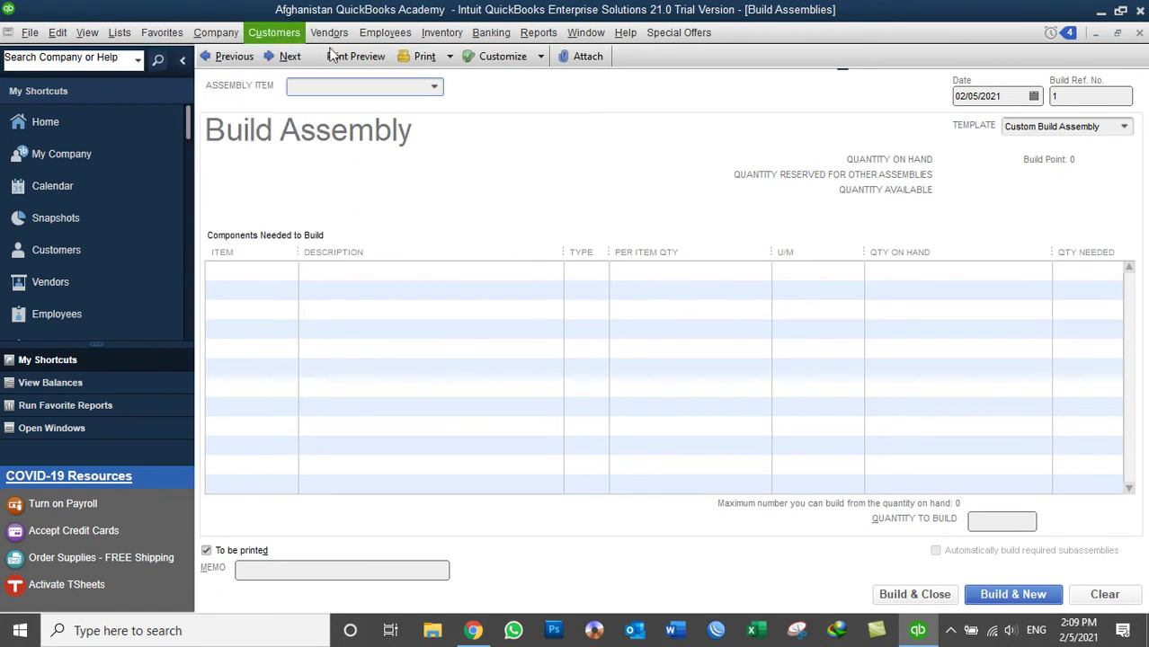
click(435, 87)
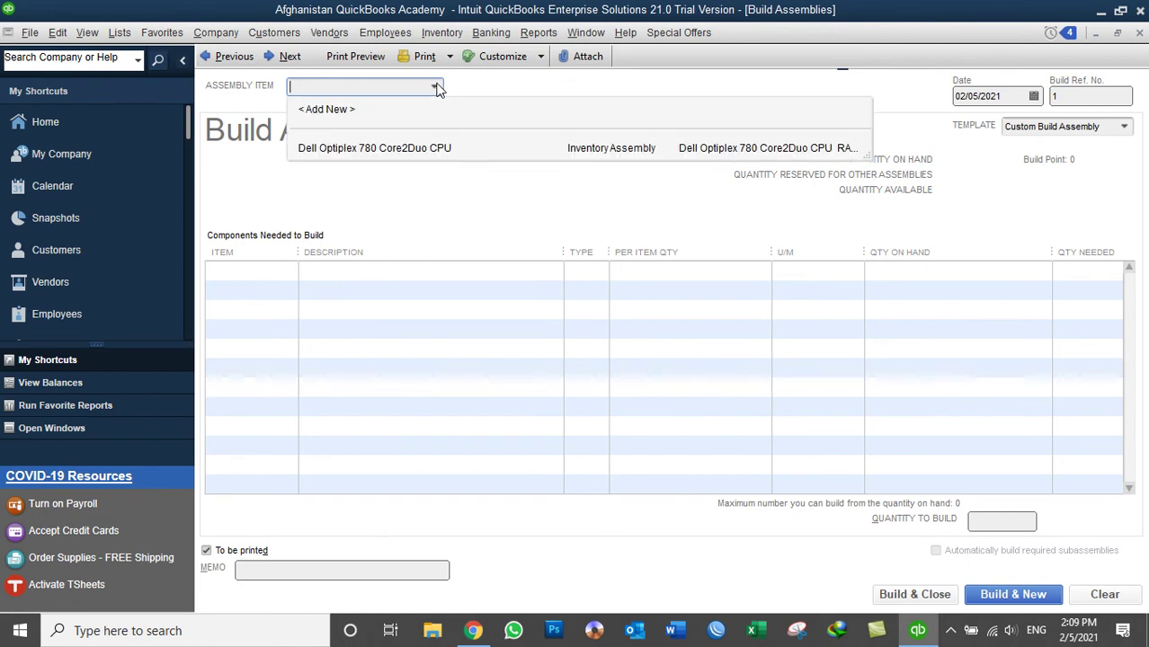
click(381, 153)
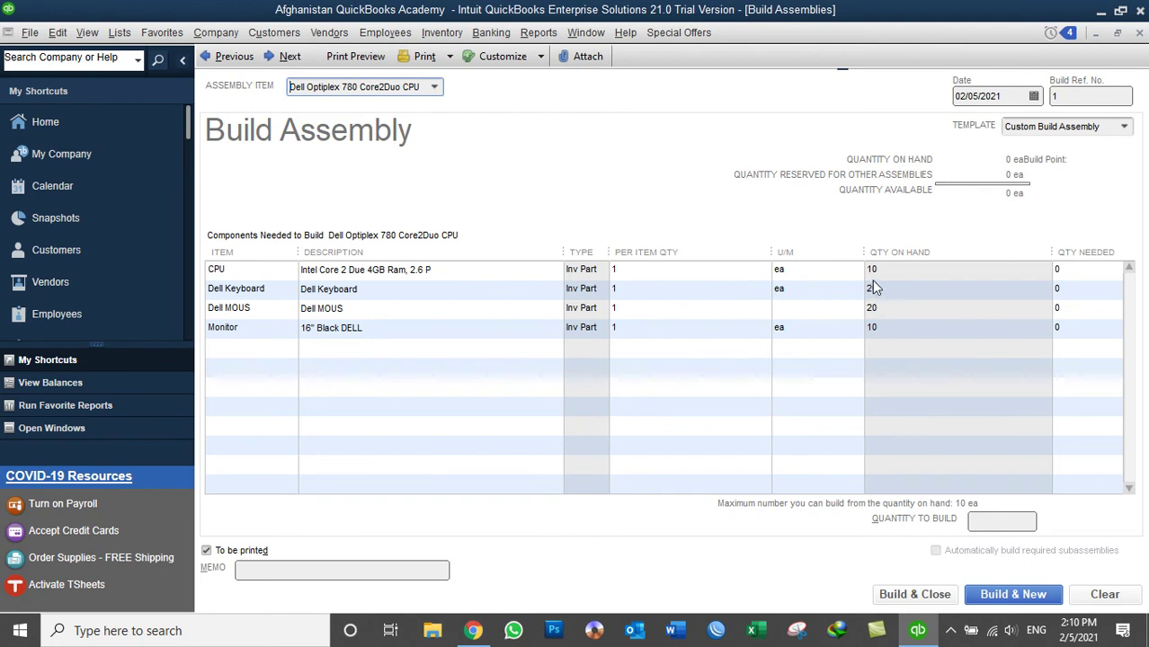
Step: Set the quantity to build to 5 and record the build, continuing with a new blank build form
click(993, 523)
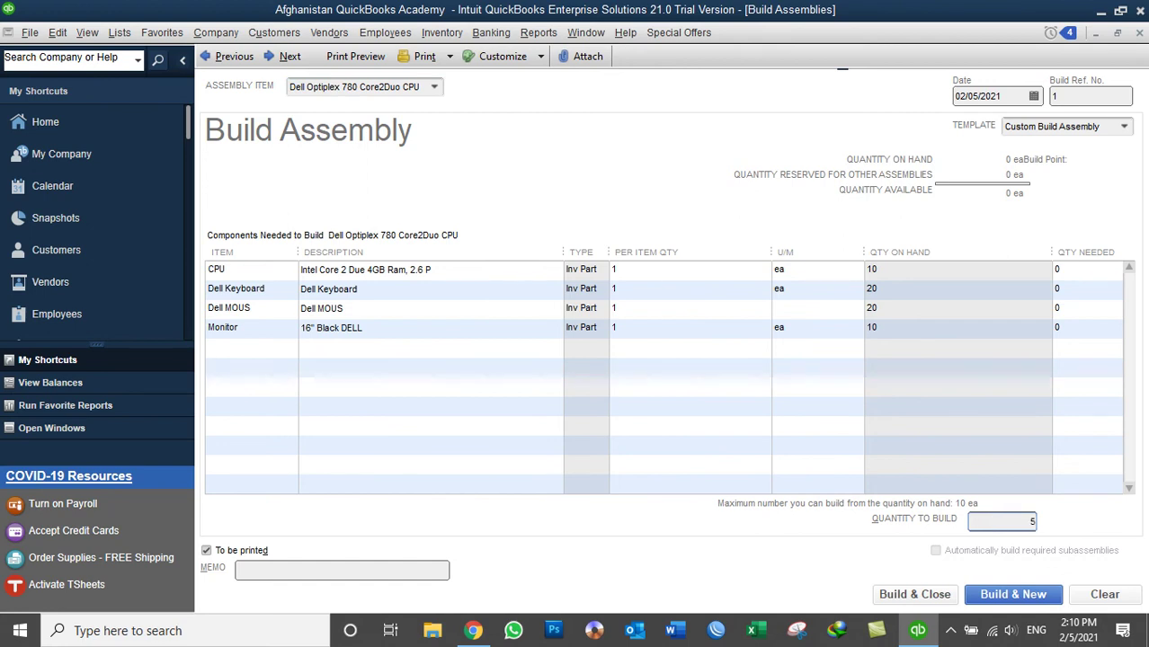
key(Tab)
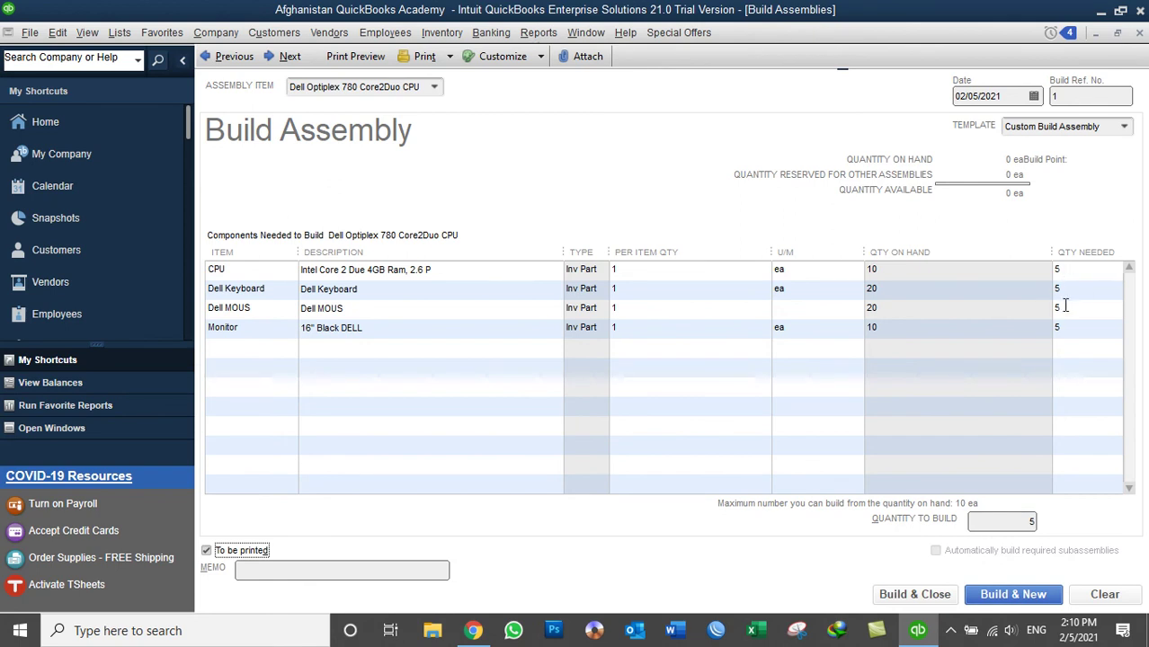
click(1000, 597)
click(695, 373)
click(692, 369)
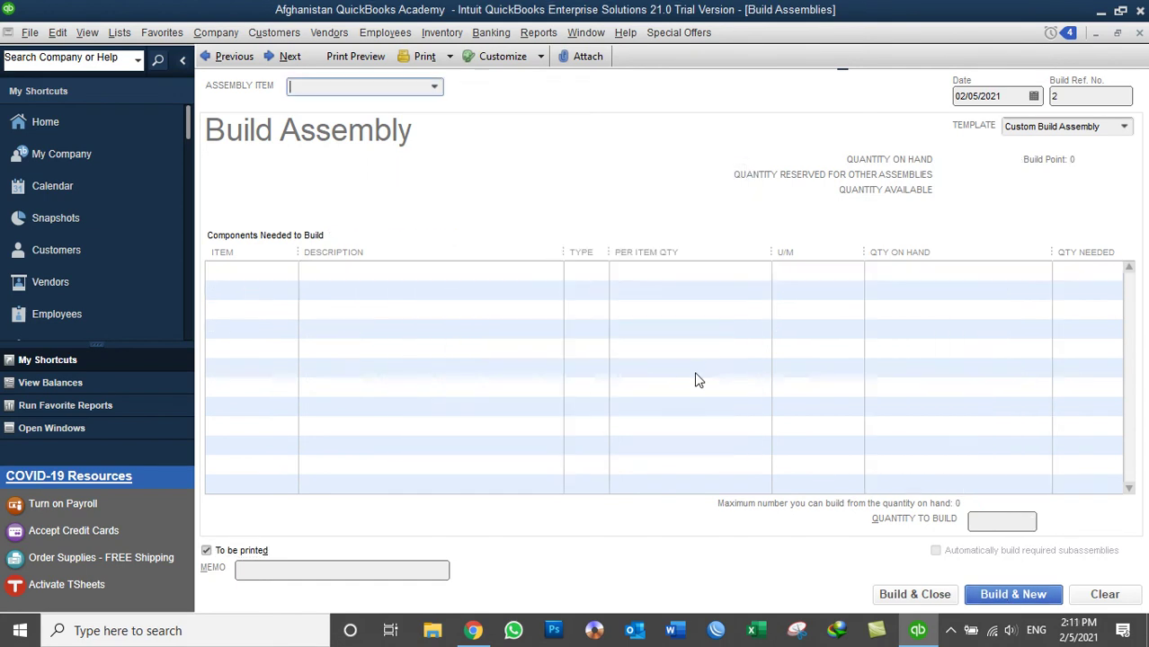
Step: Select Dell Optiplex 780 Core2Duo CPU as the assembly item on the new build form
click(436, 85)
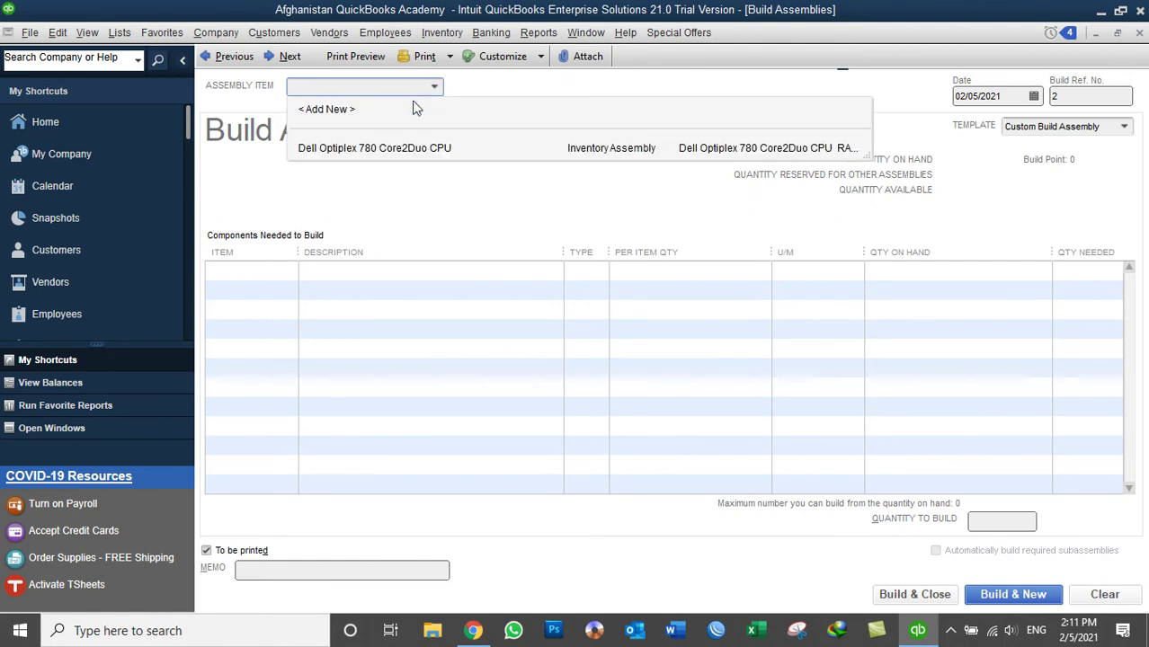
click(382, 151)
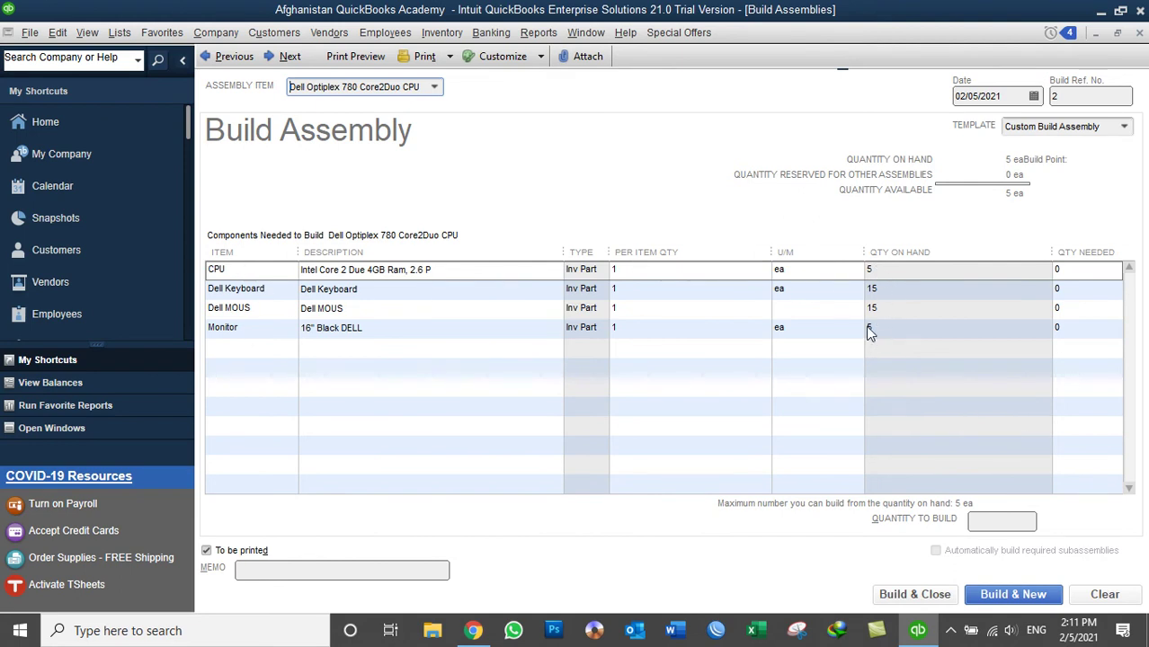
click(305, 88)
Step: Try to build 10 units of the Dell Optiplex 780 Core2Duo CPU assembly
click(996, 523)
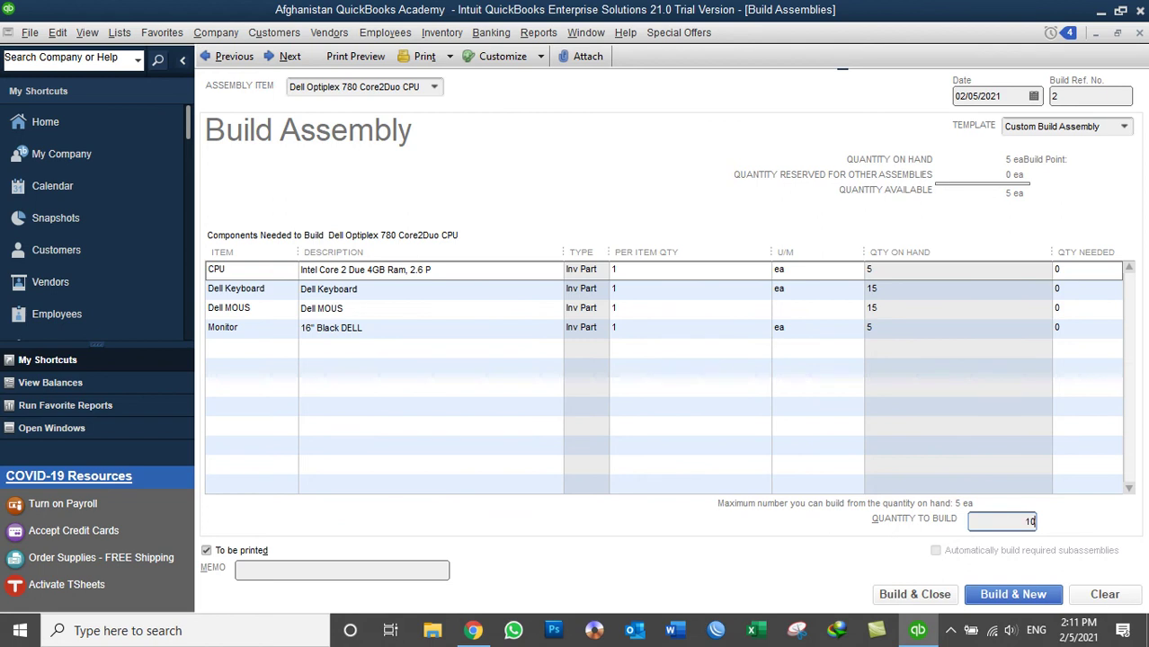
click(1029, 595)
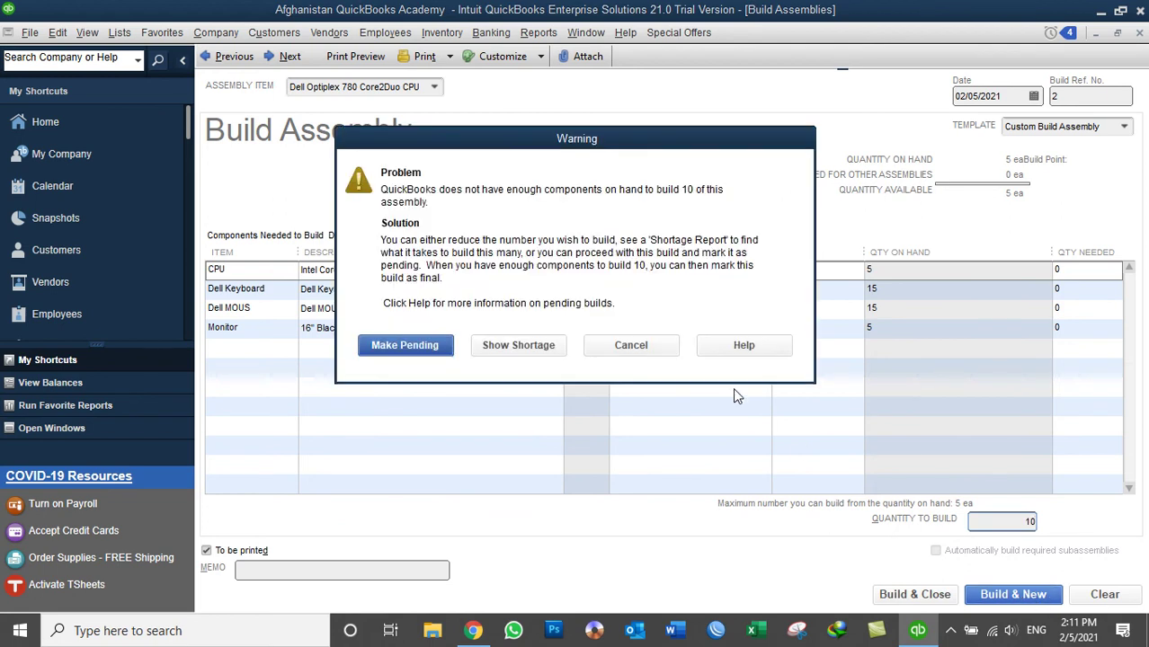
drag(572, 144, 610, 138)
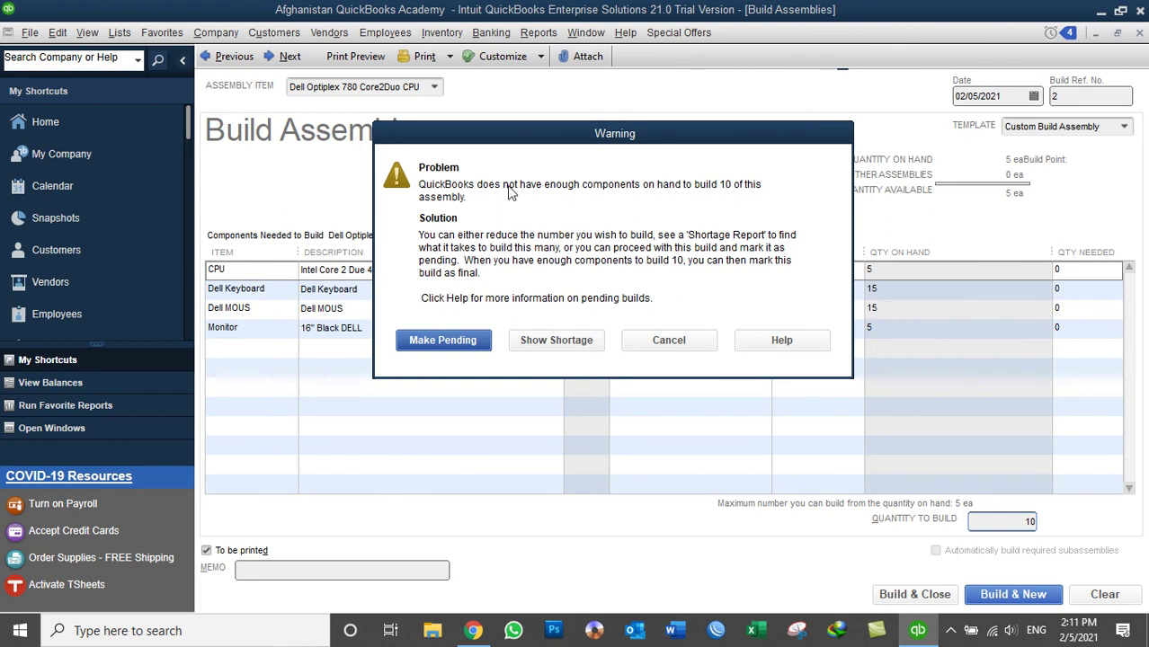
drag(596, 141, 697, 99)
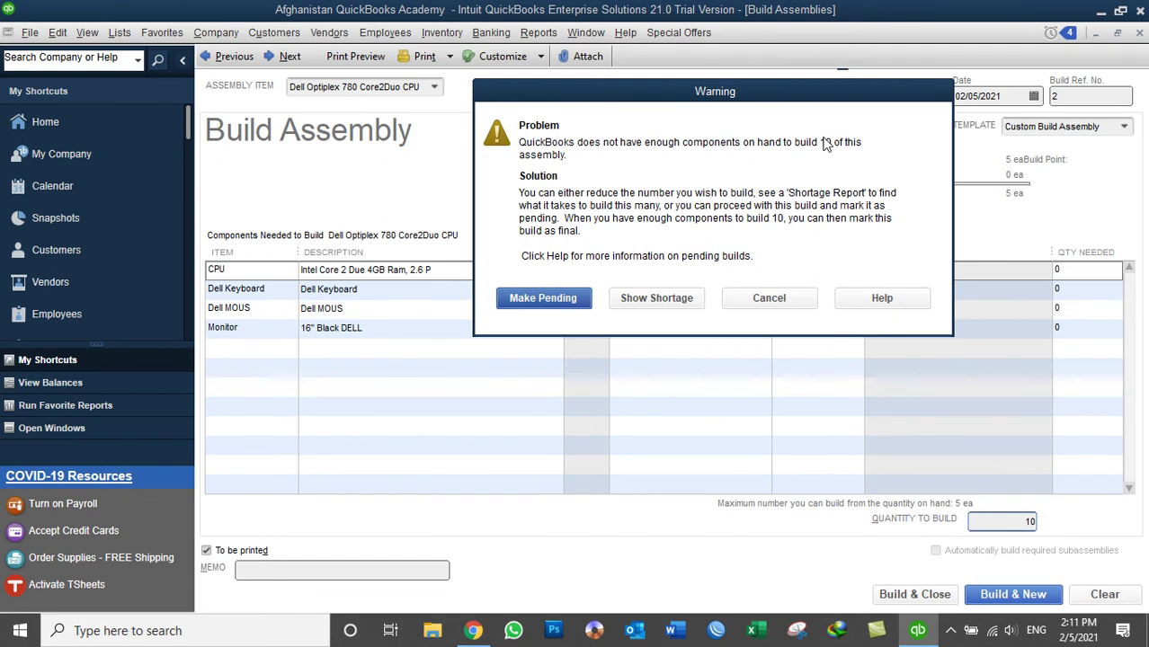
click(760, 301)
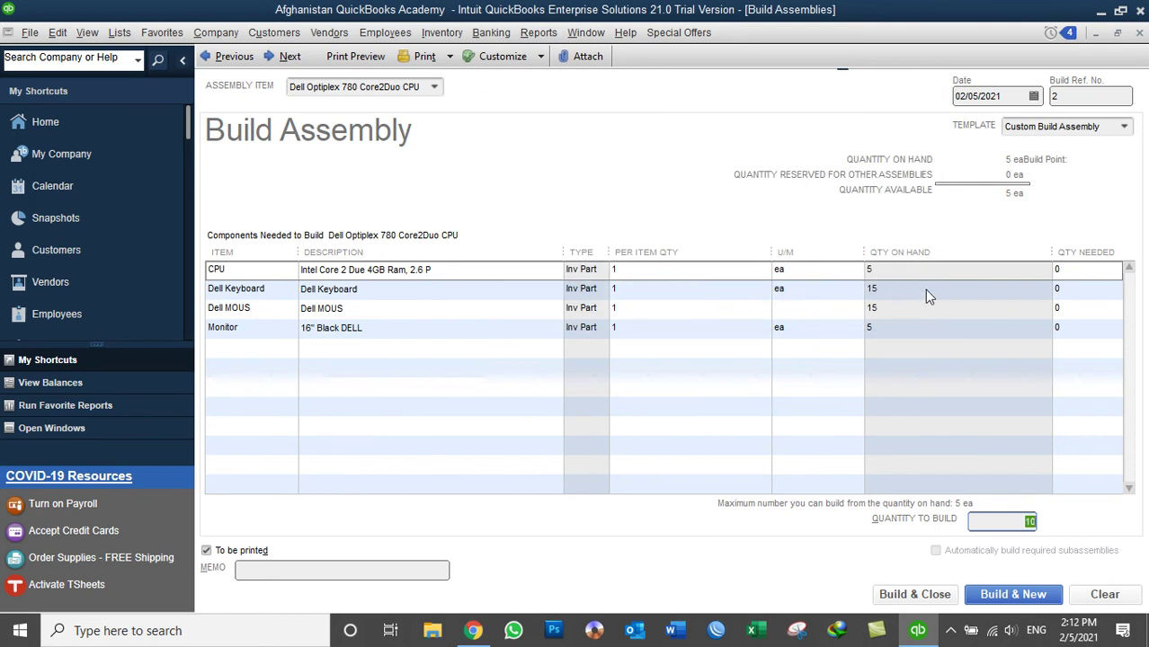
Step: Set the quantity to build to 2 and record the build, ignoring the spelling suggestions for the component description
text(5)
click(943, 602)
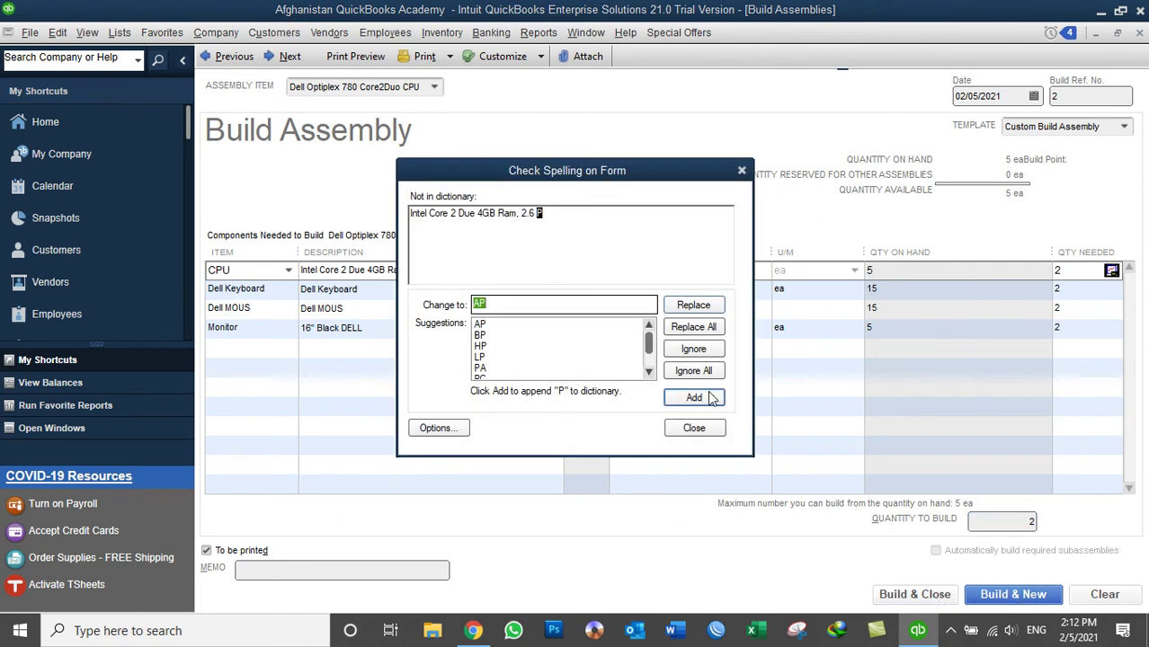
click(694, 372)
click(693, 371)
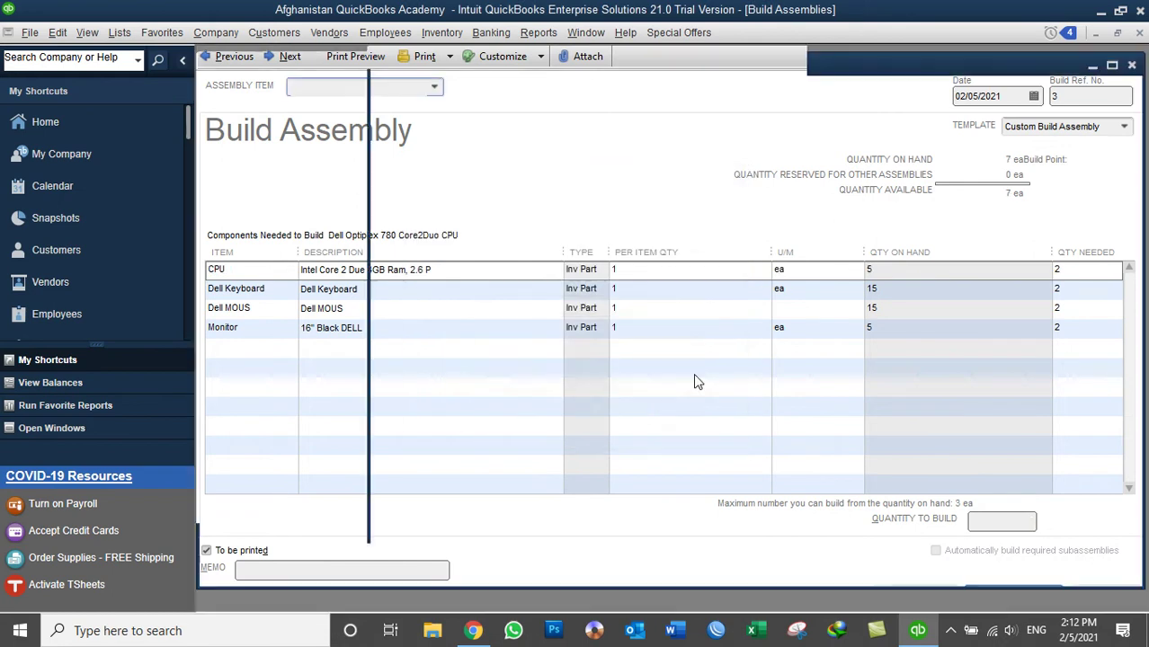
Step: Check the quantities of the Dell Optiplex assembly, CPU, Dell Keyboard, Dell MOUS and Monitor in the item list, and close the list
click(441, 32)
click(440, 74)
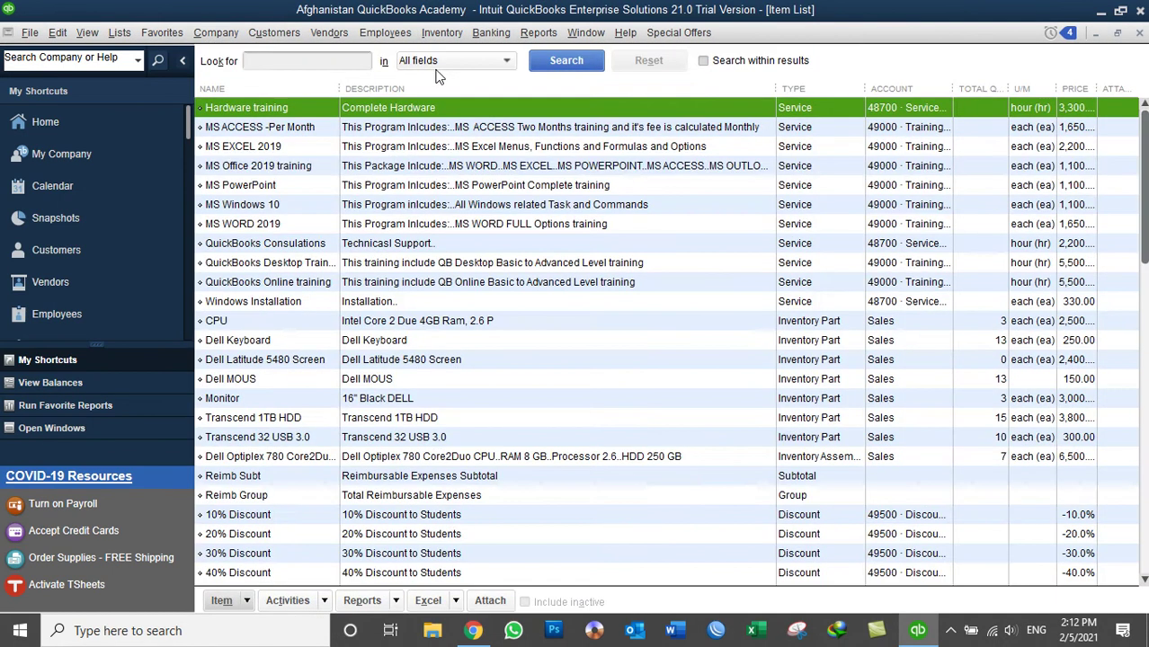
click(265, 457)
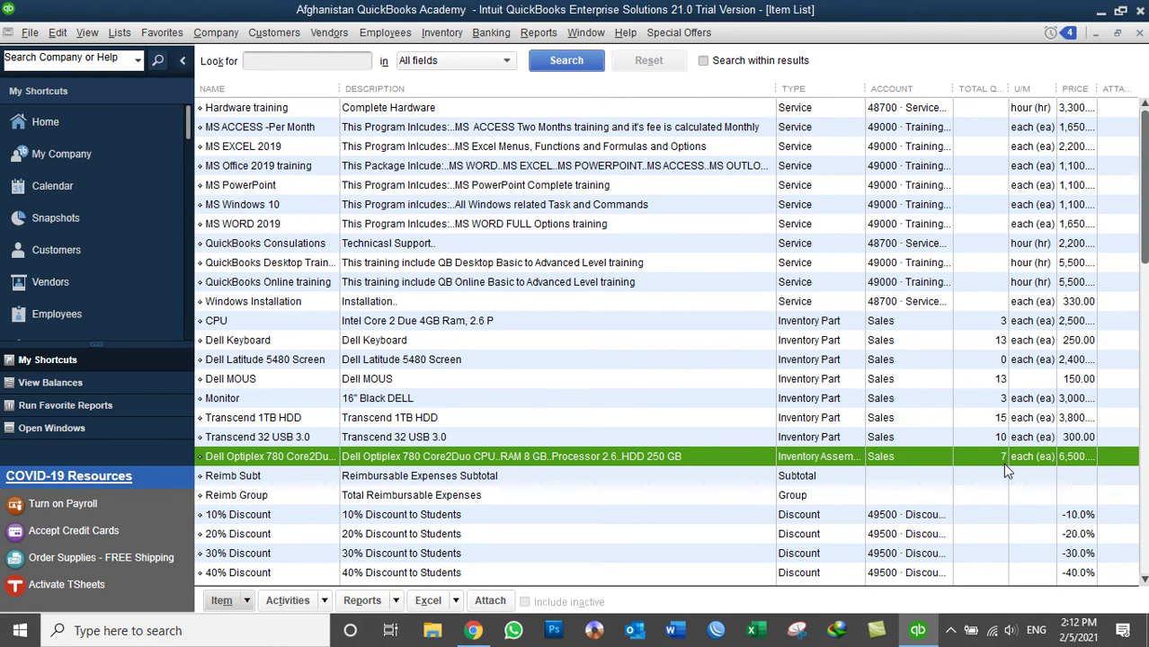
click(238, 323)
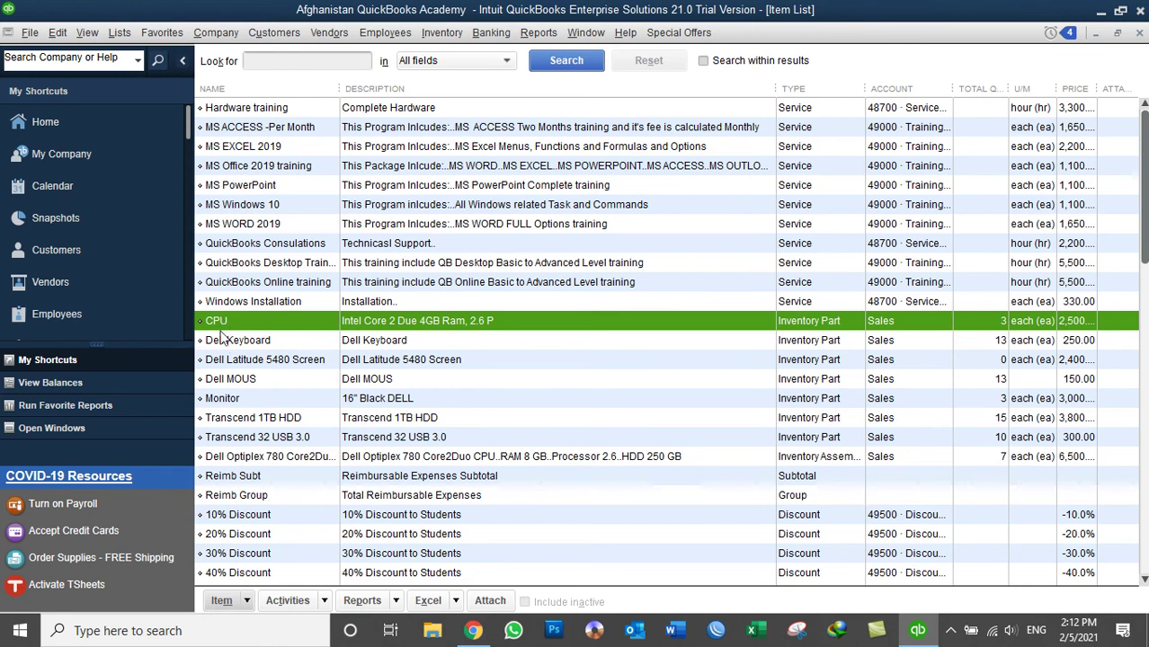
click(227, 344)
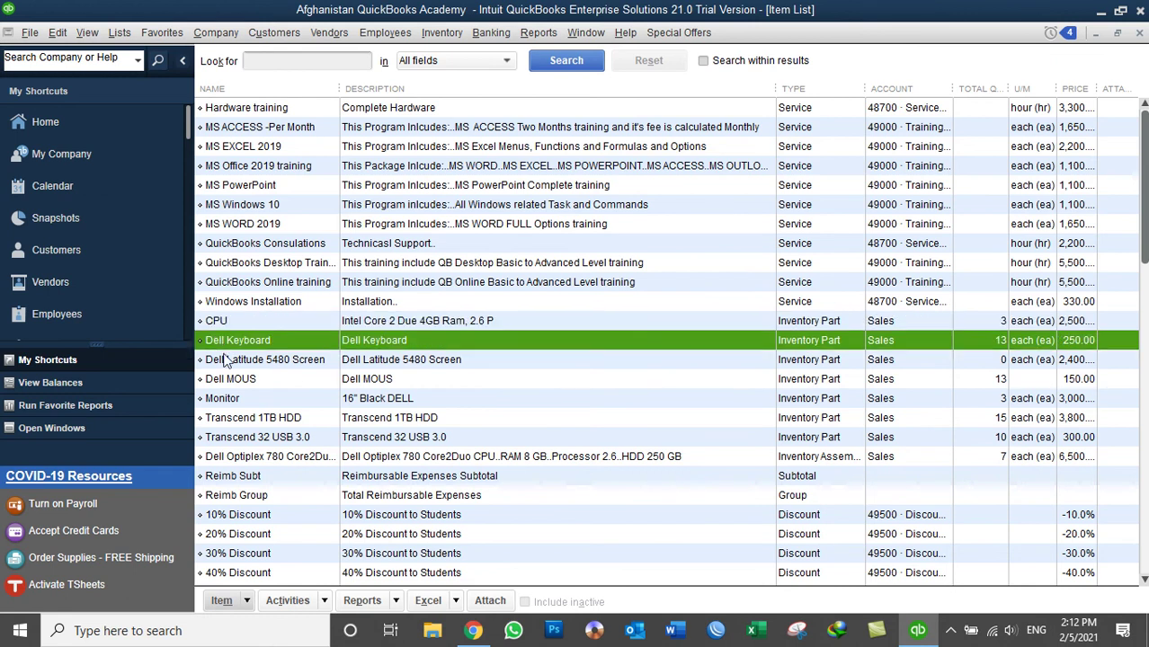
click(227, 381)
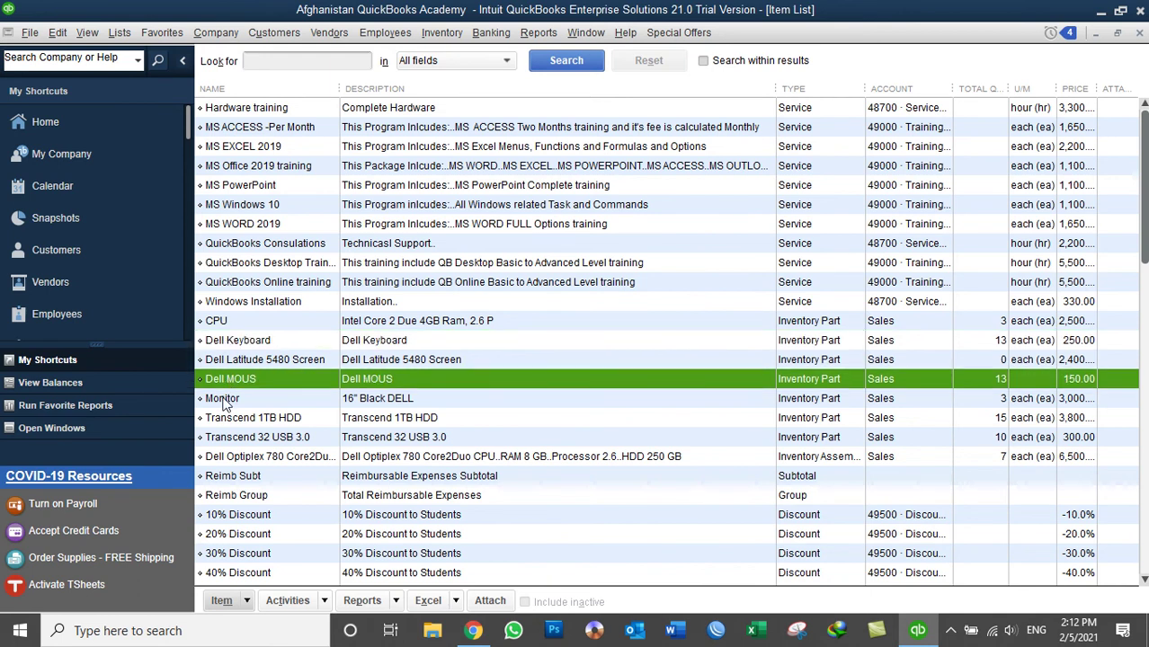
click(226, 399)
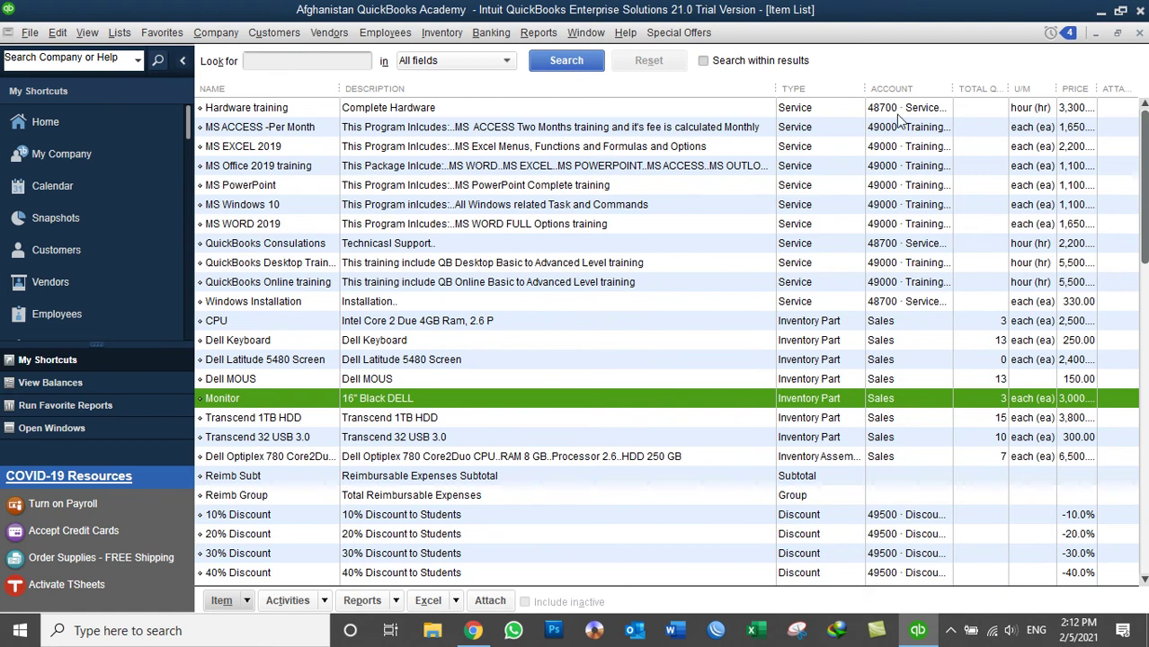
click(1139, 34)
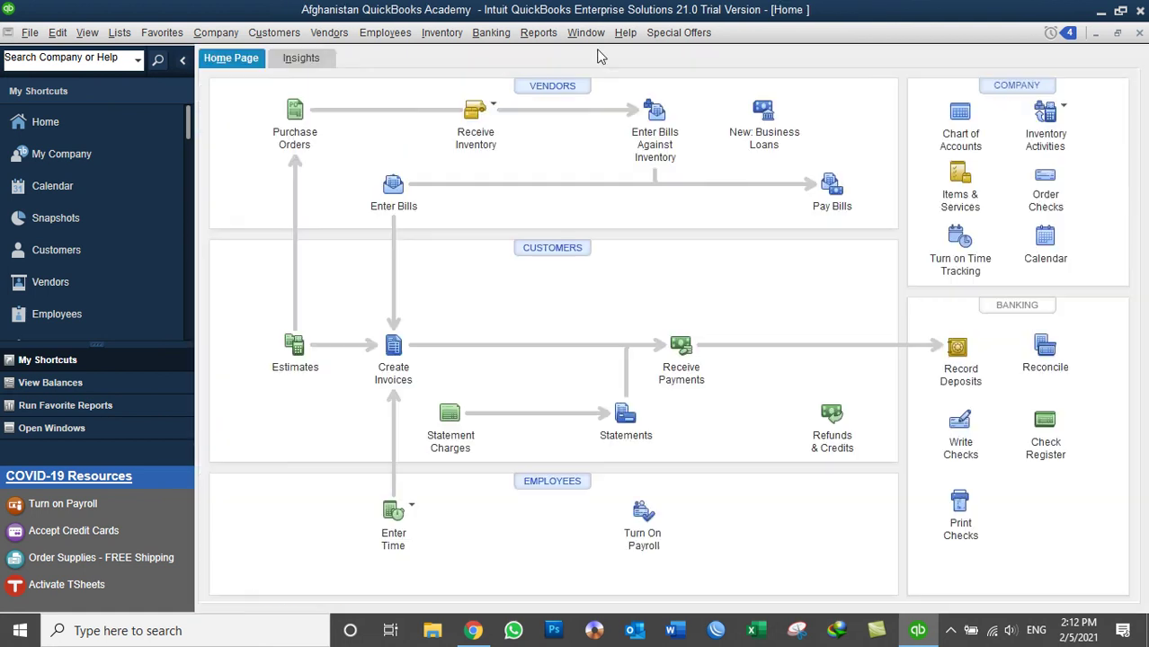
Step: Open the Inventory Center and review the available quantities and transactions of CPU, Dell Keyboard and Dell MOUS
click(384, 33)
mouse_move(440, 33)
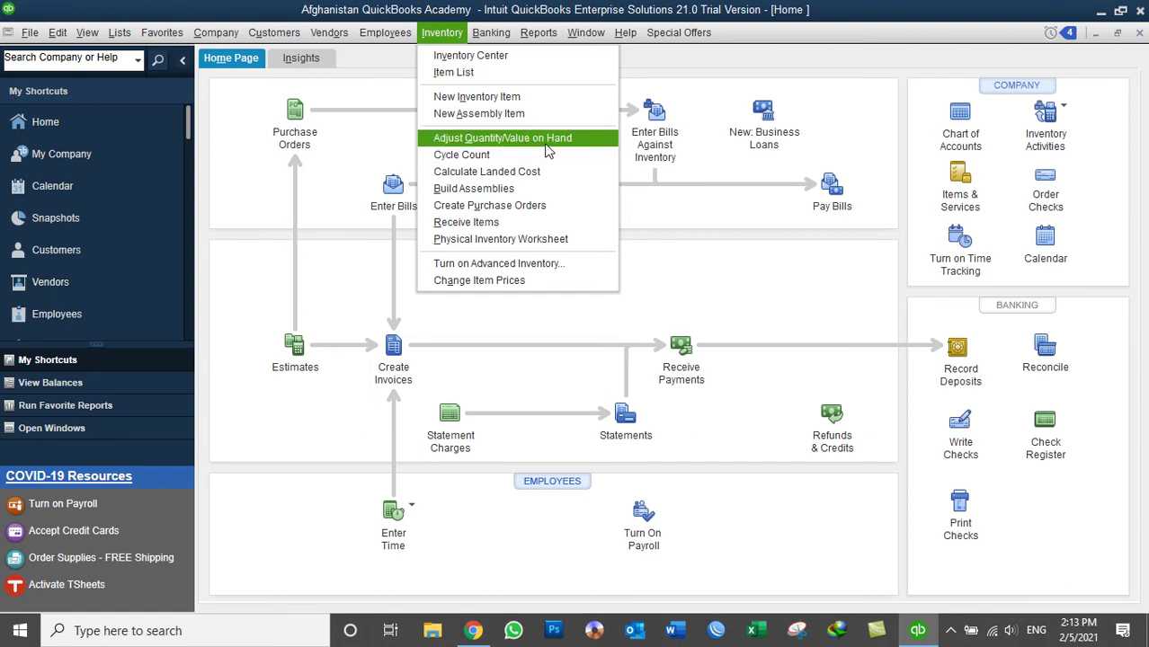
click(455, 59)
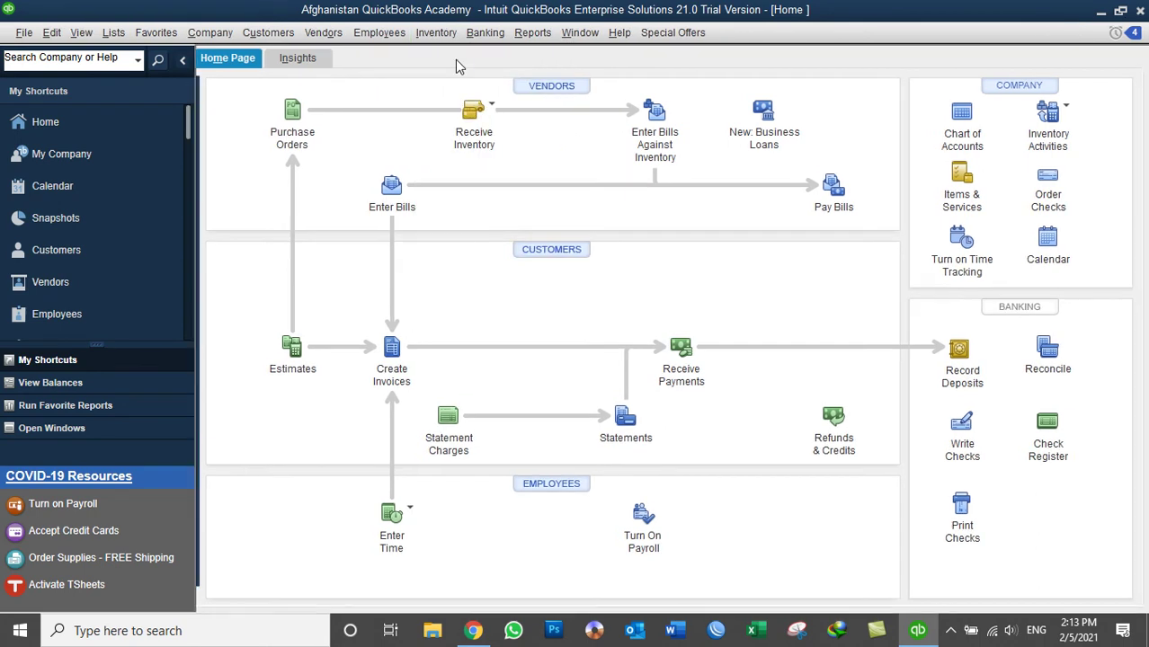
click(254, 195)
click(238, 174)
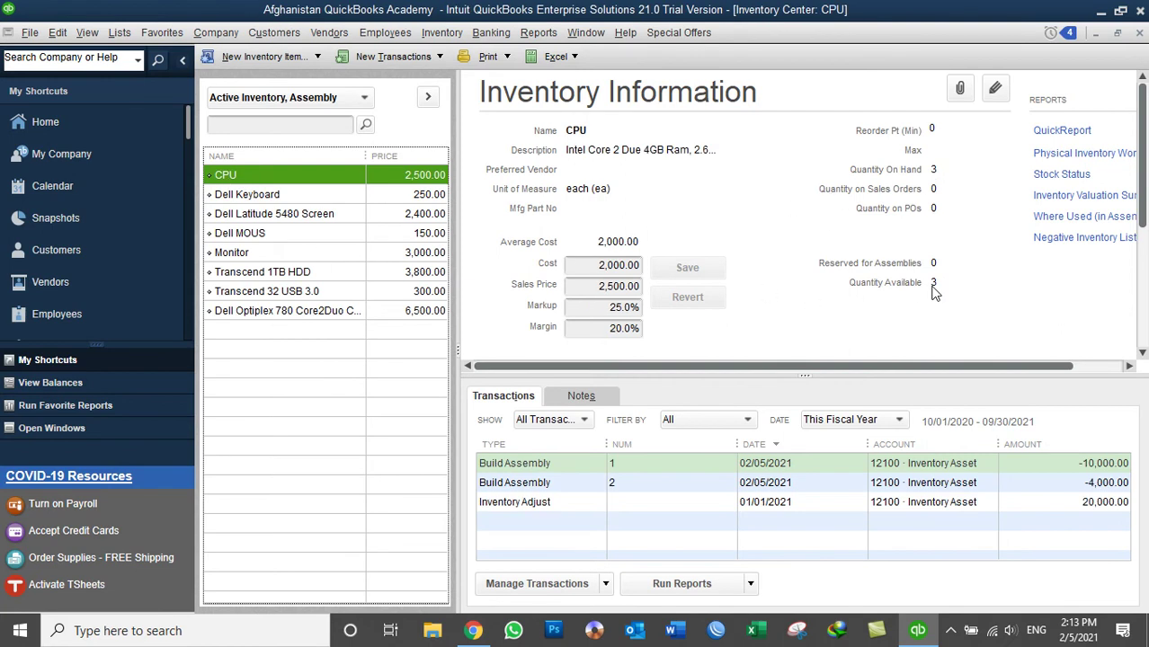
click(286, 195)
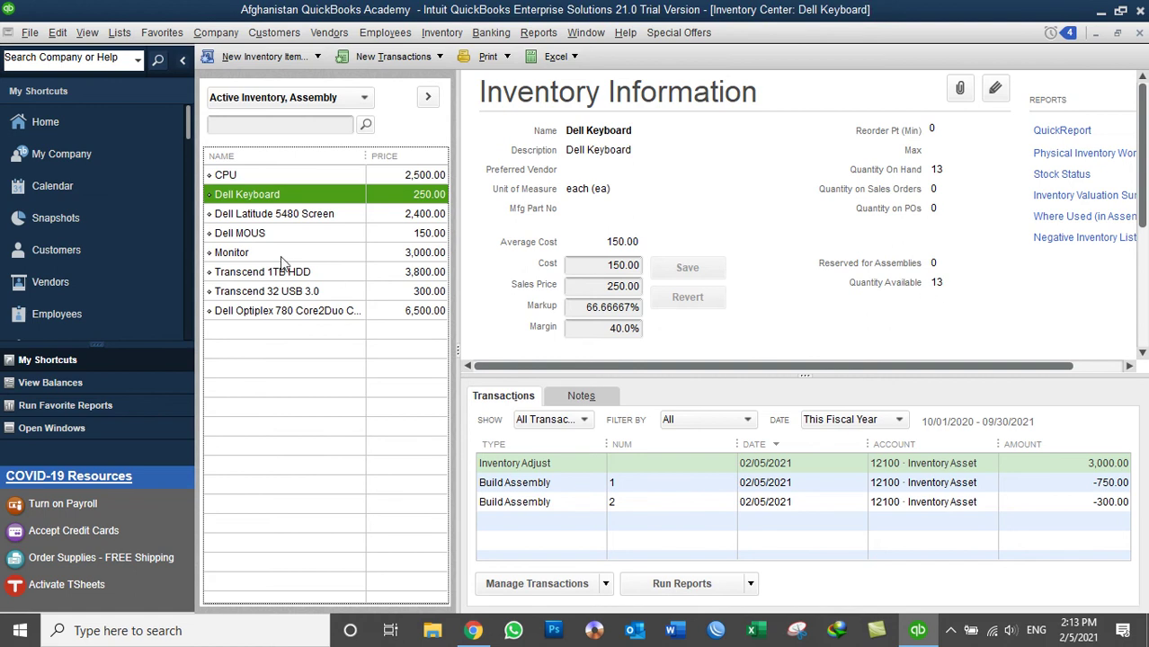
click(238, 217)
click(241, 232)
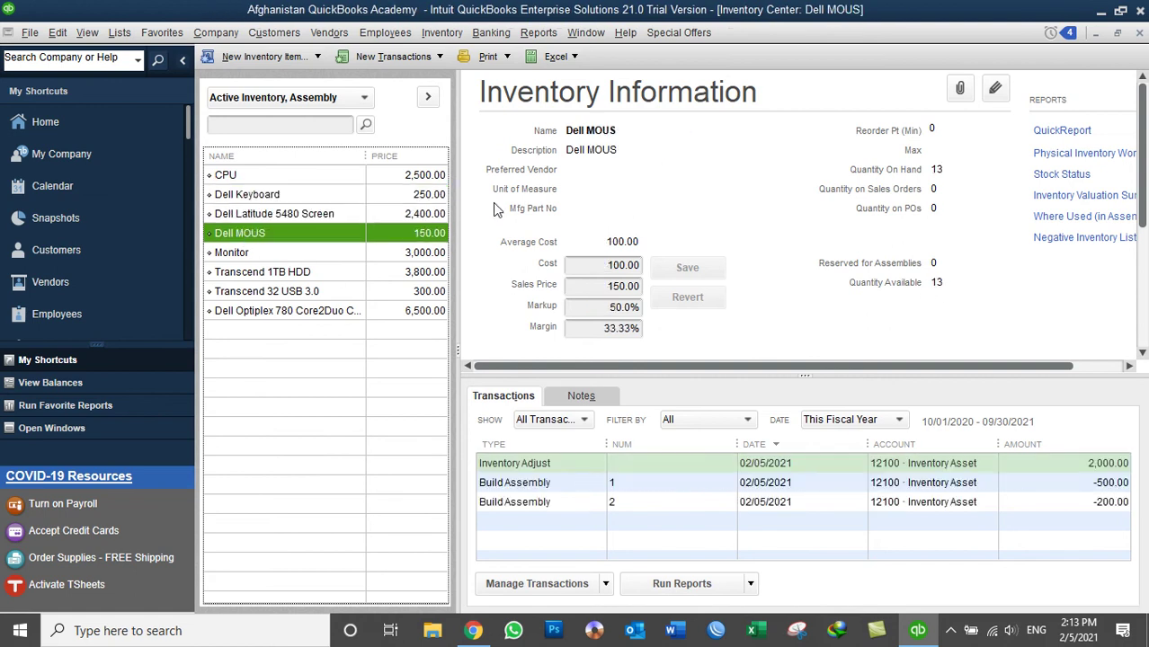
click(268, 178)
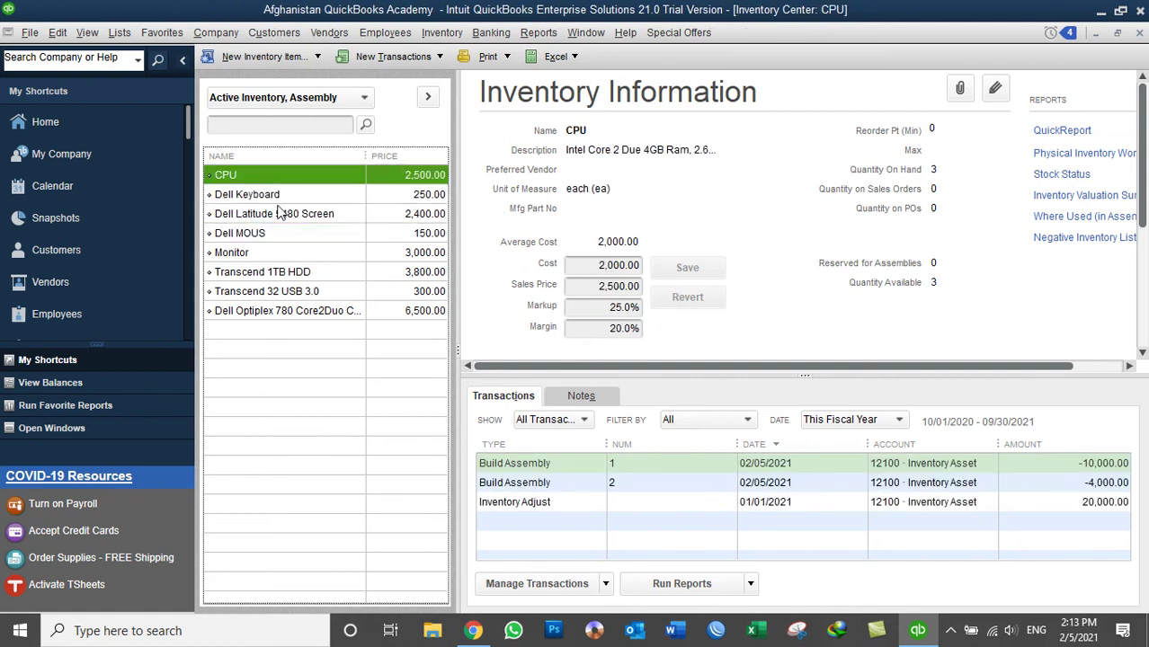
click(241, 236)
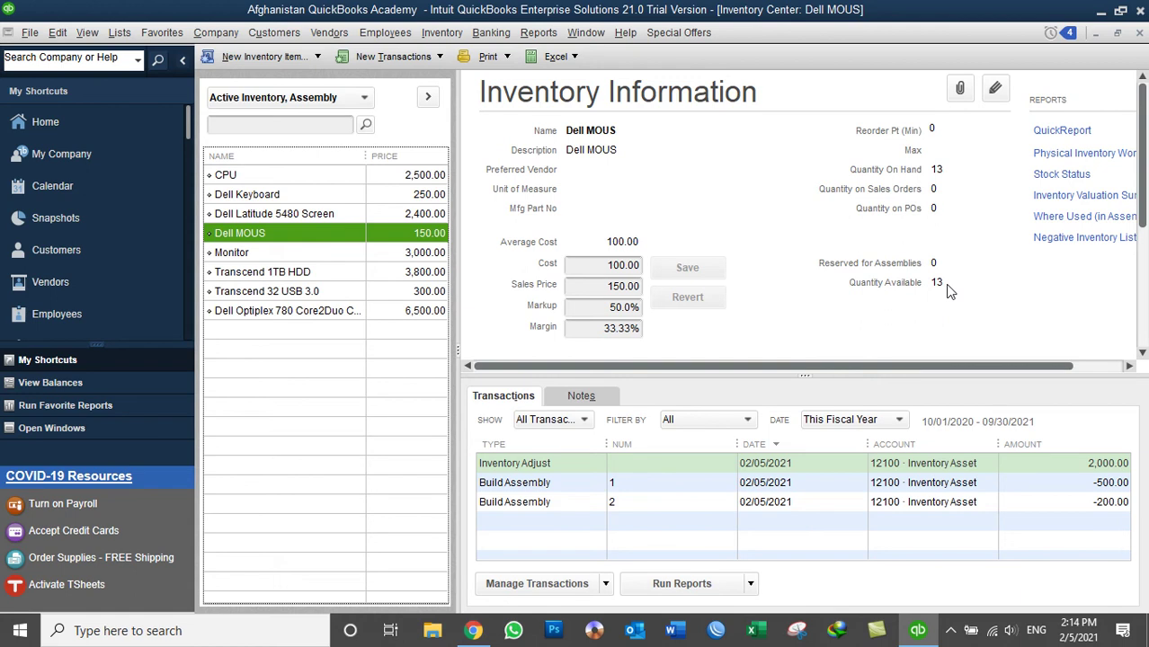
Step: Examine the quantity and cost of the Transcend 1TB HDD in the Inventory Center
click(306, 271)
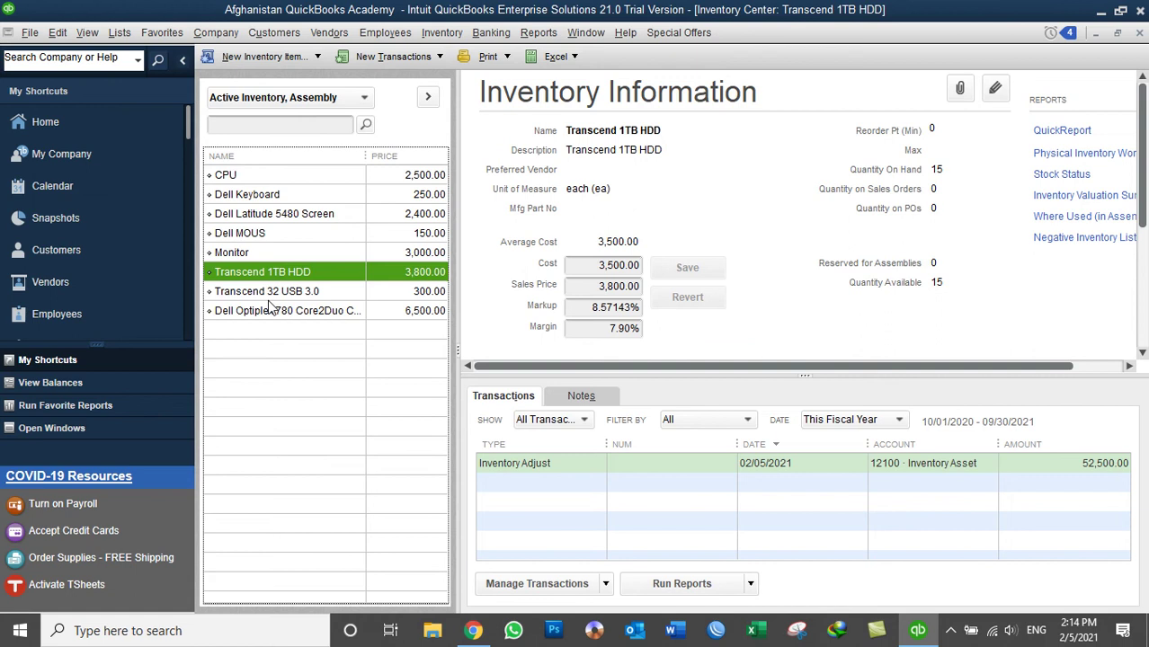
click(441, 32)
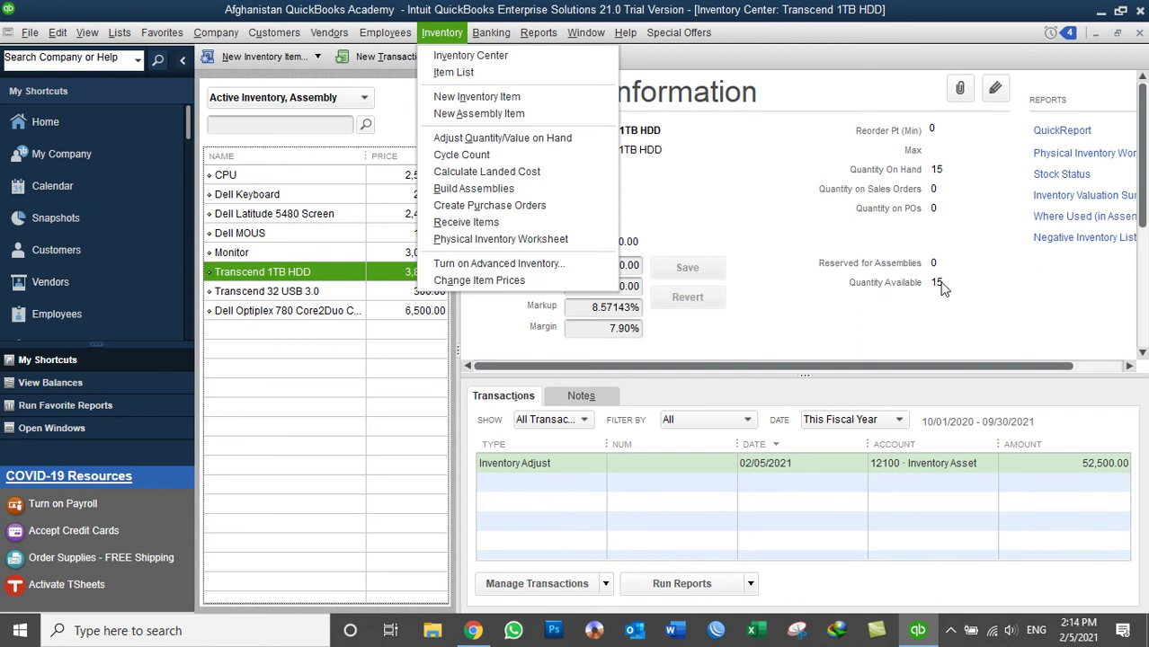
click(856, 219)
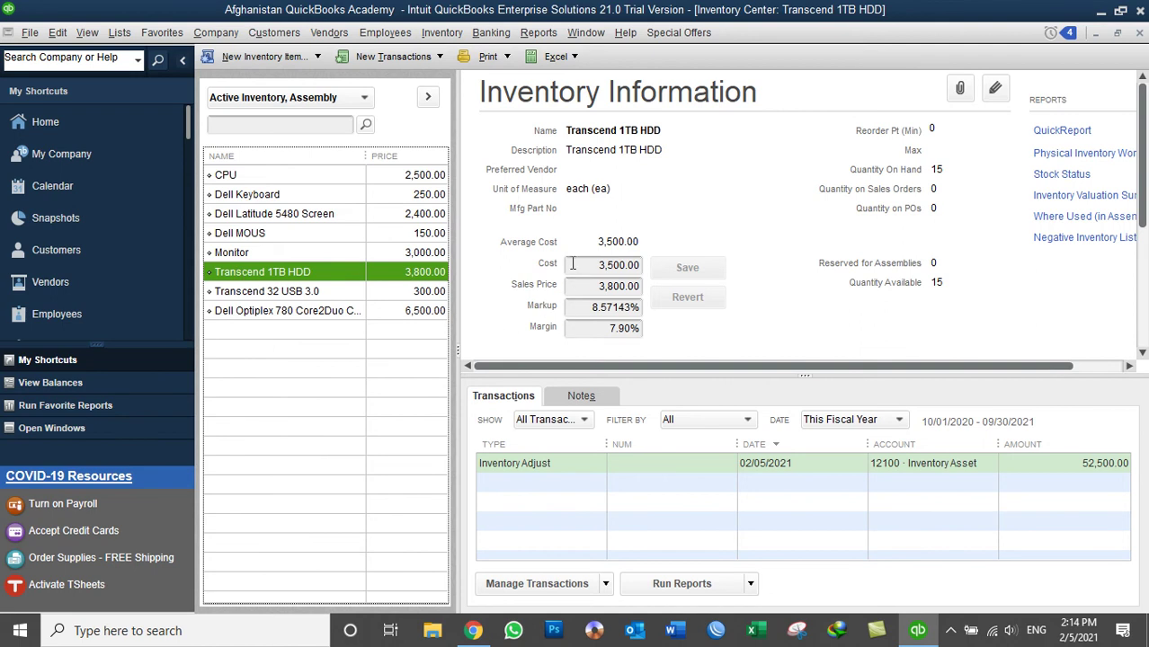
drag(576, 264, 642, 281)
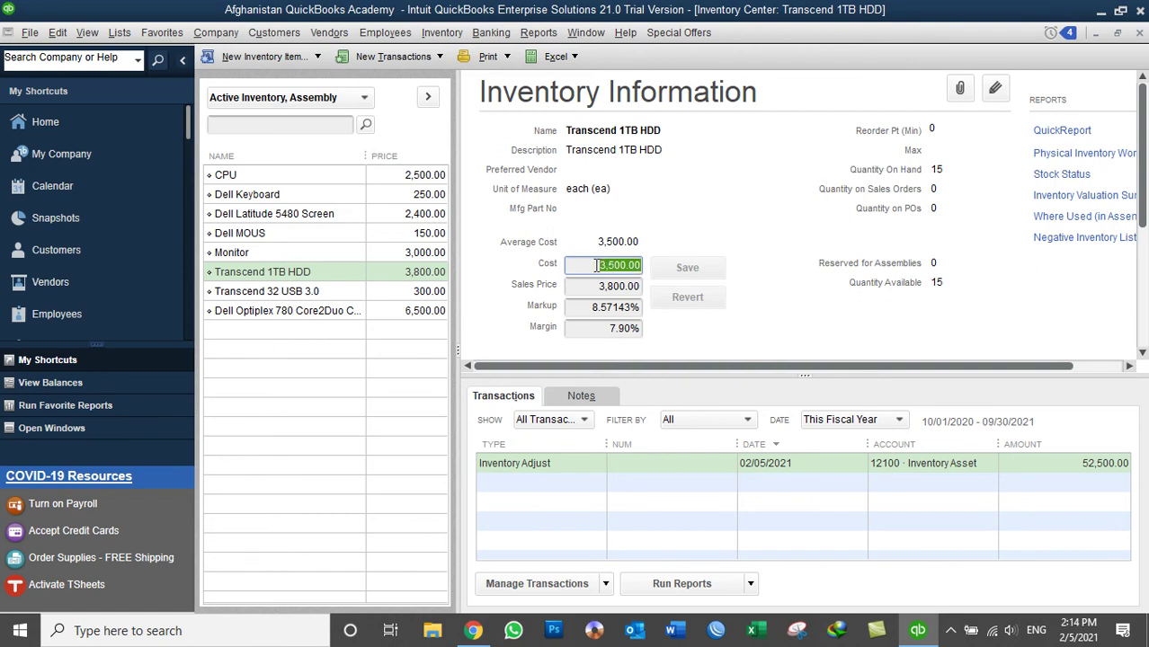
drag(594, 265, 650, 276)
Step: Open an inventory quantity/value adjustment with Quantity as the adjustment type and 02/05/2021 as the adjustment date
click(449, 34)
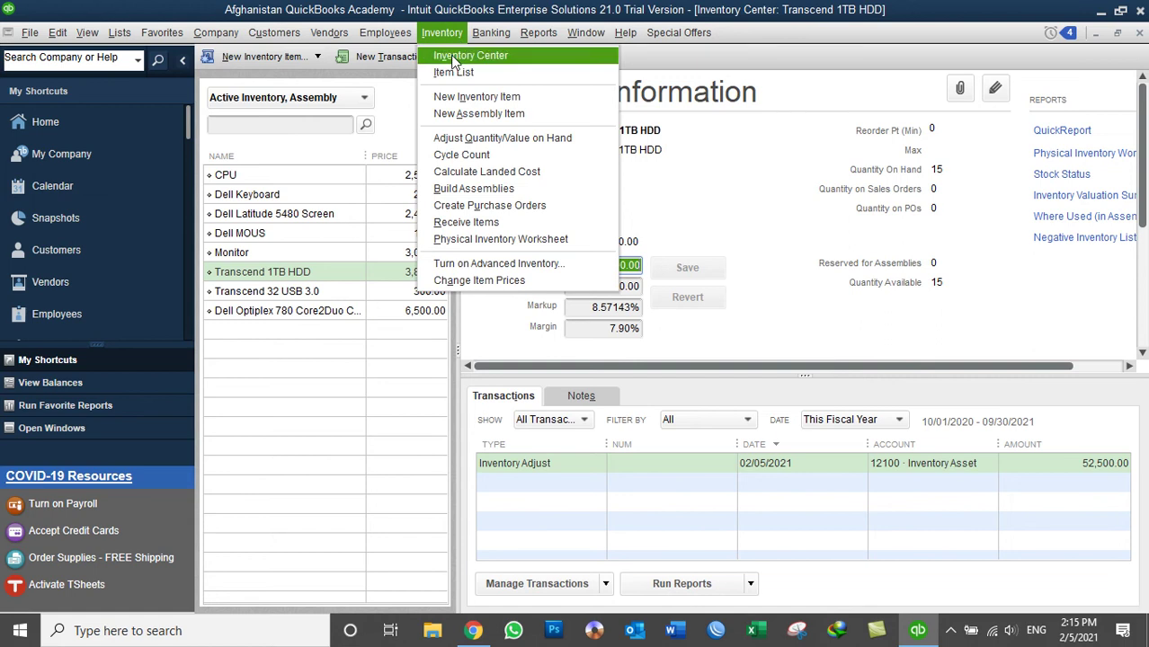
click(501, 138)
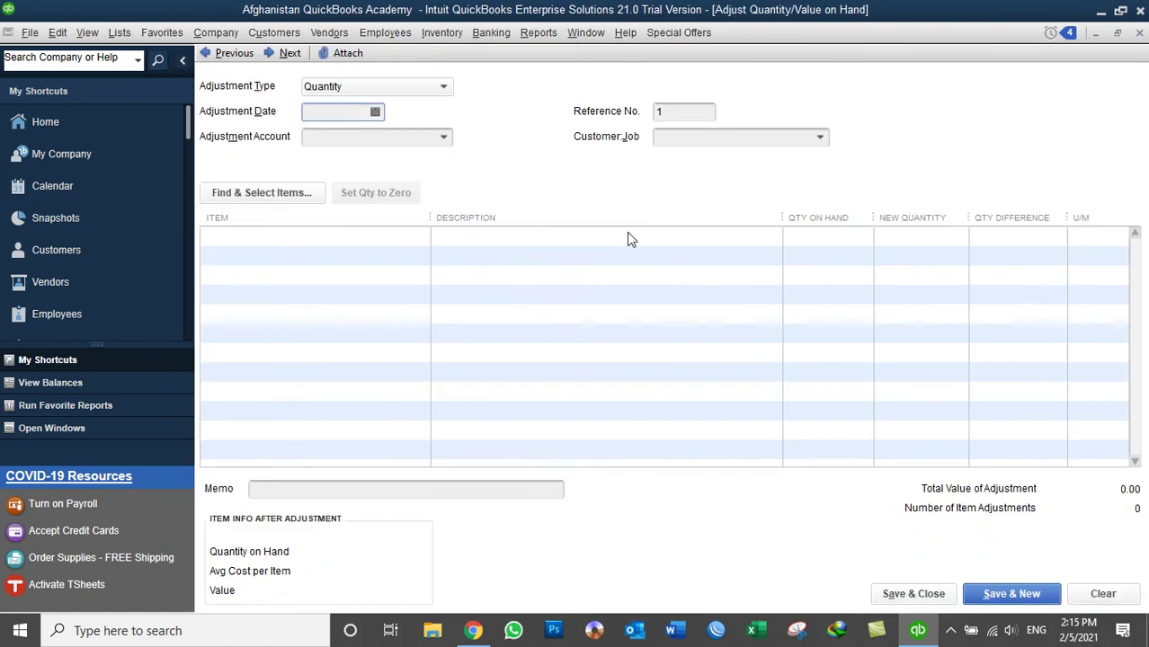
click(400, 88)
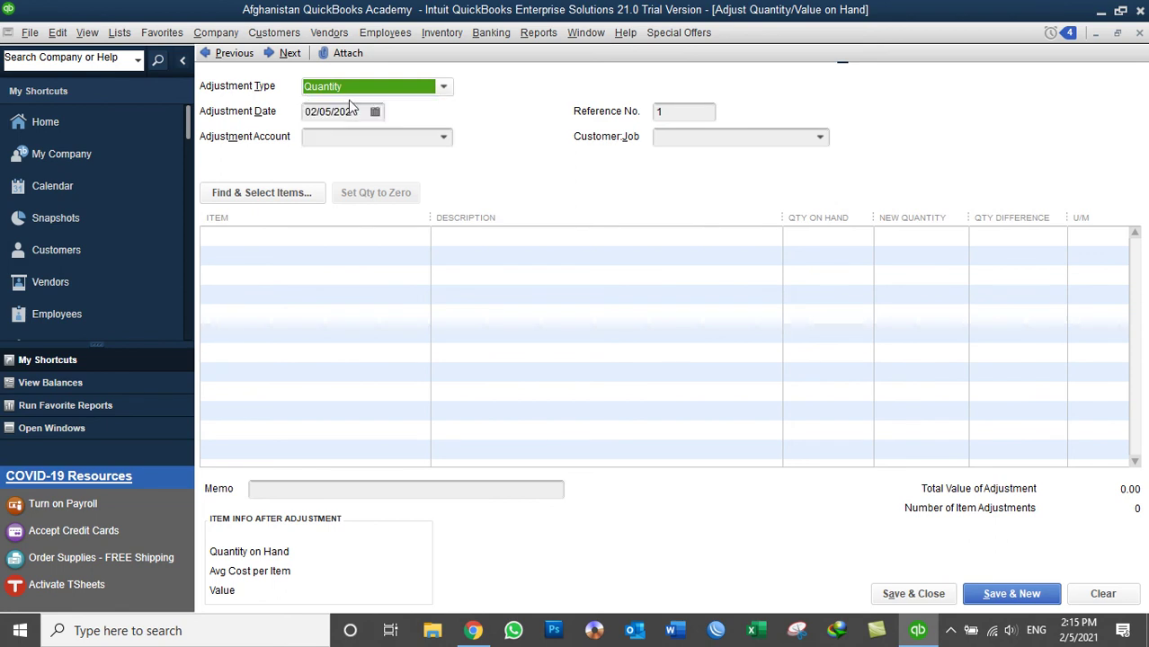
click(374, 112)
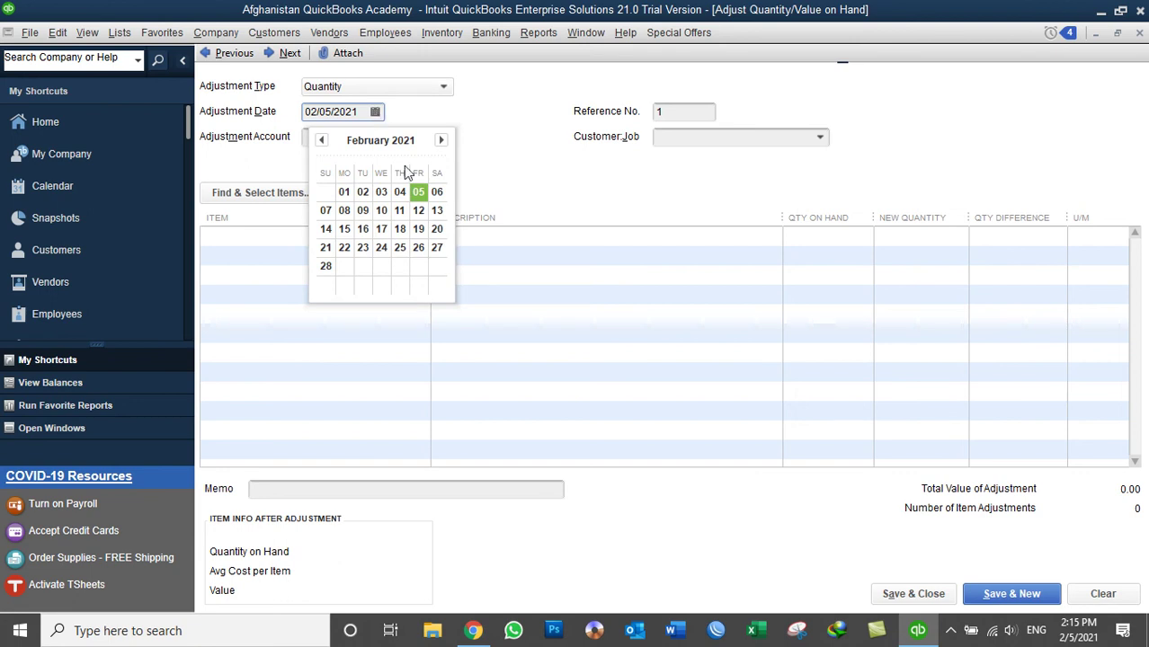
click(419, 192)
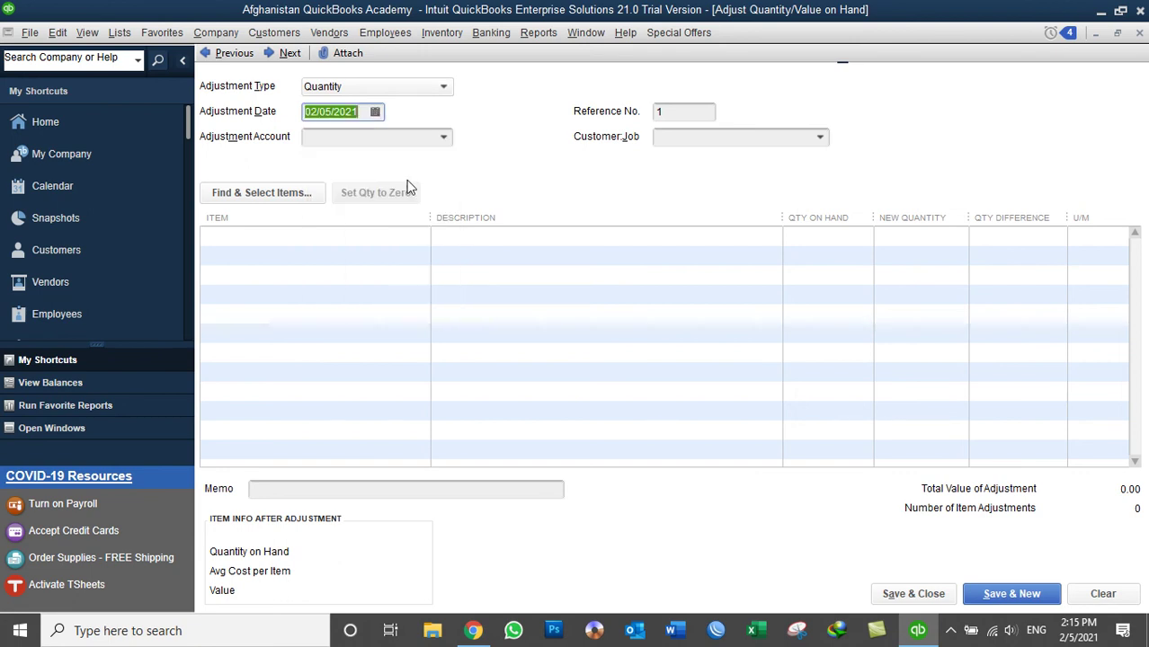
Step: Create a Cost of Goods Sold account named Inventory Adjustment as the adjustment account, and accept the income-or-expense warning, suppressing it in future
click(359, 136)
text(Inv)
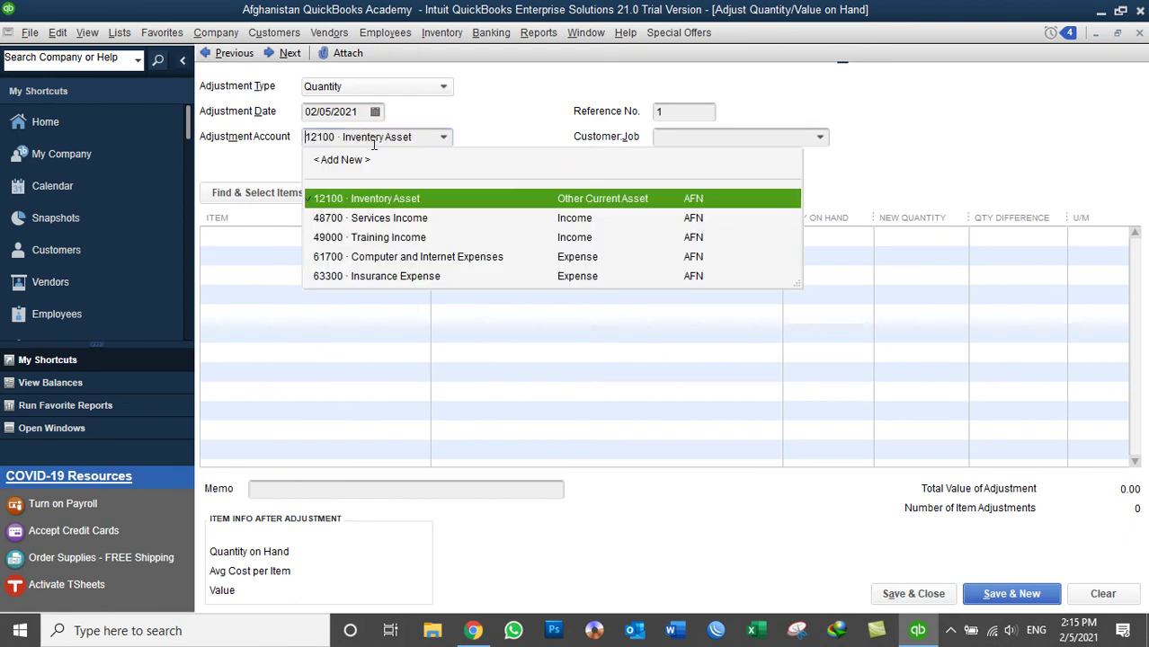
text(e)
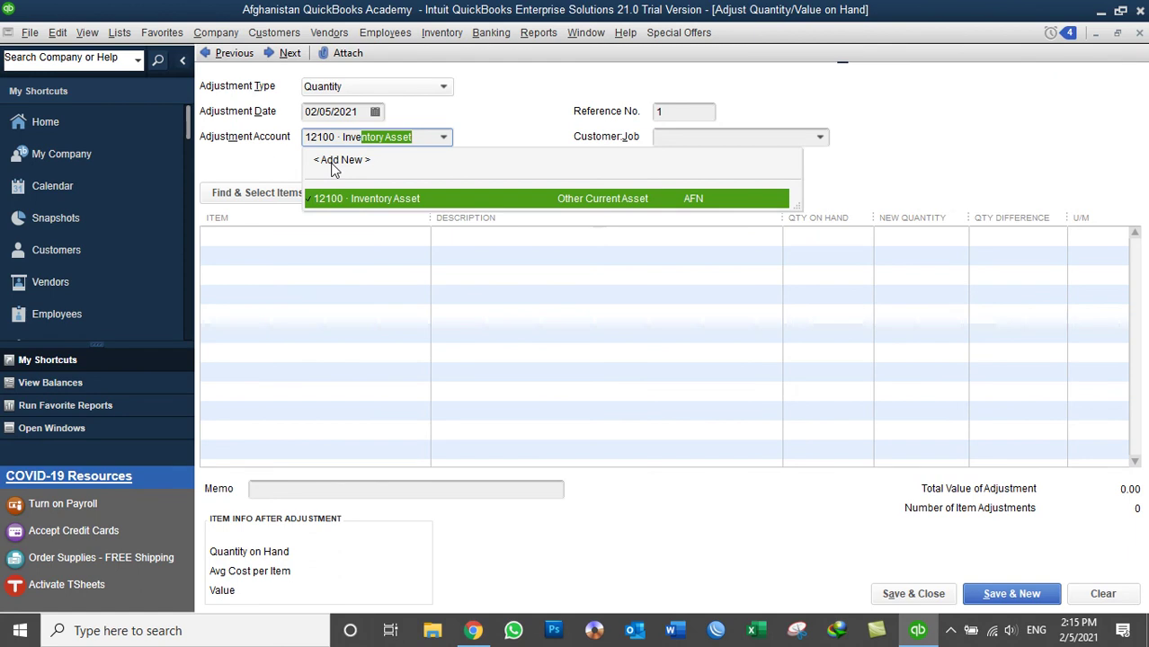
click(334, 162)
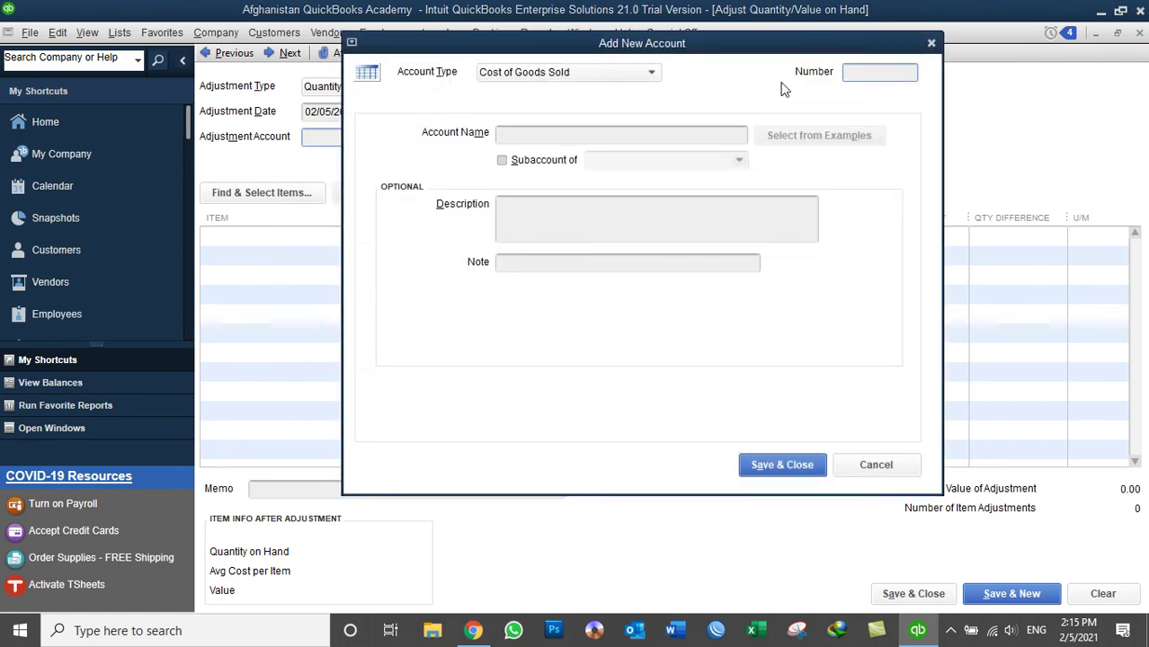
click(663, 136)
text(Inventory)
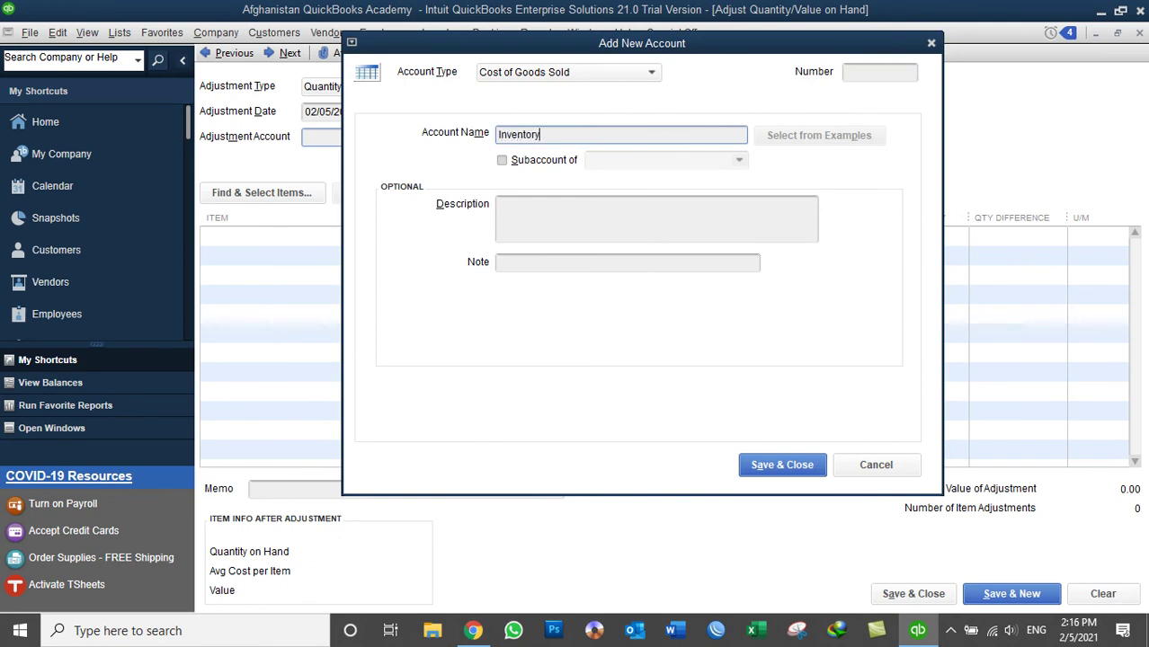
text( Adjustment)
click(780, 465)
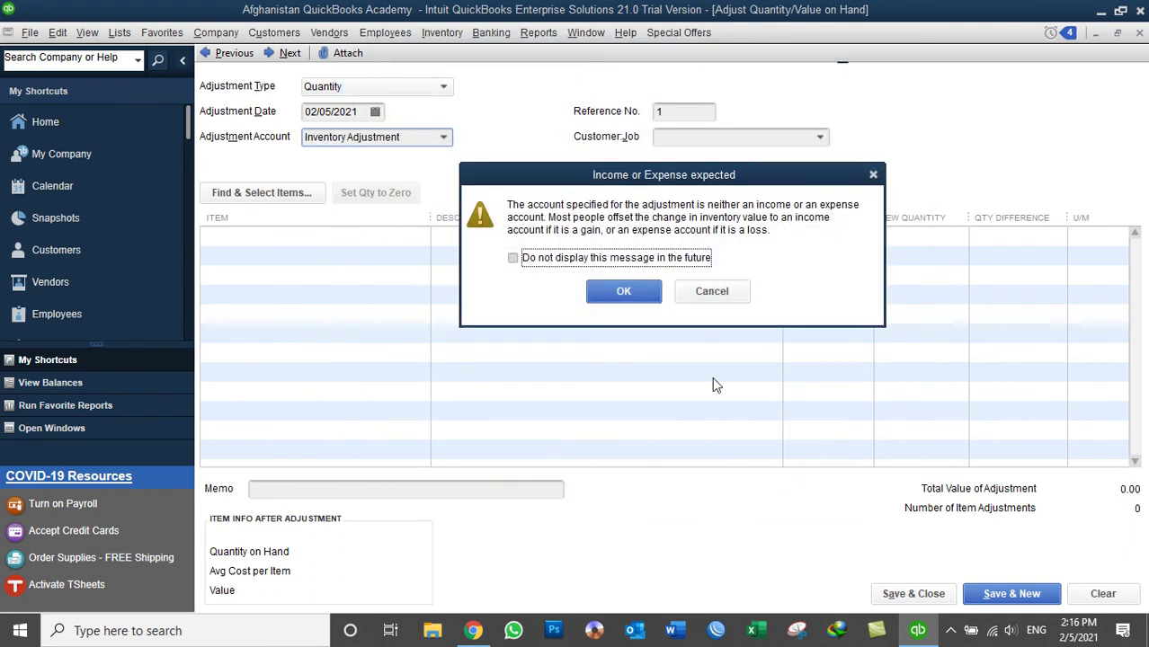
click(609, 261)
click(620, 293)
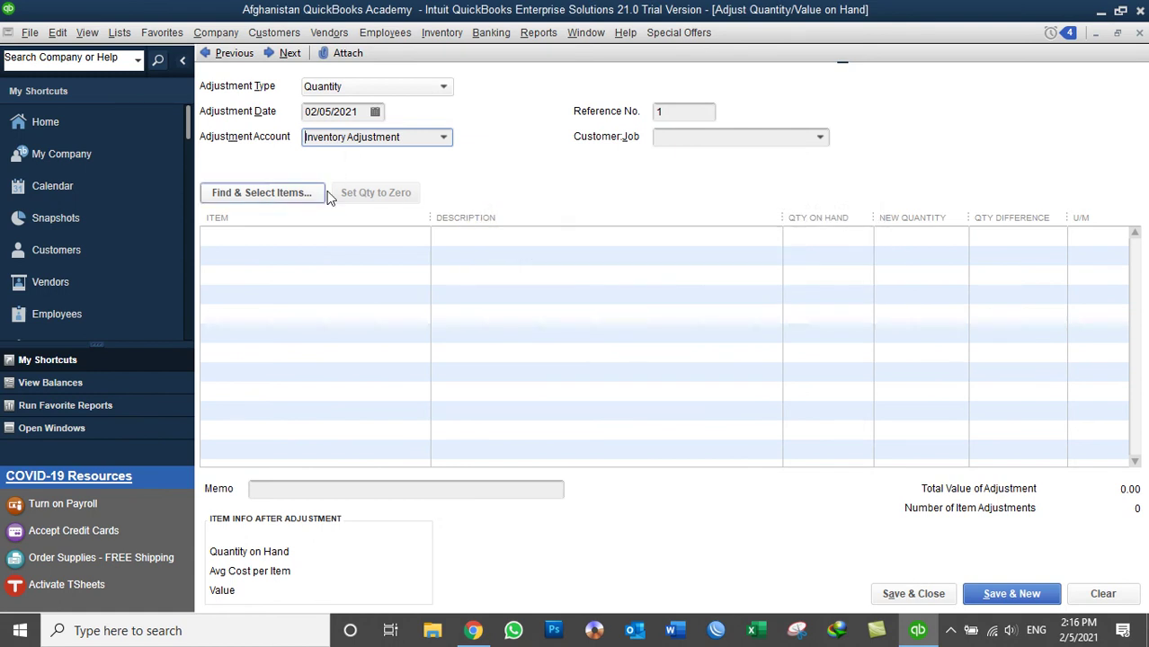
Step: Leave the customer/job blank and add Dell Keyboard and Dell MOUS to the adjustment through Find & Select Items
click(821, 136)
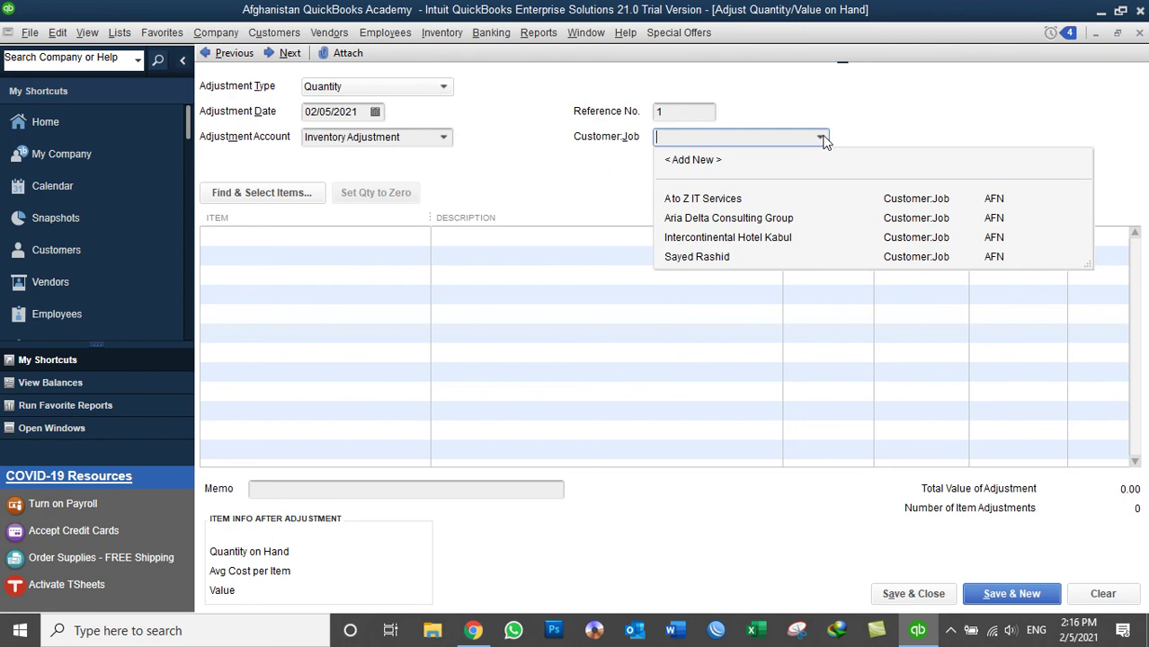
click(890, 115)
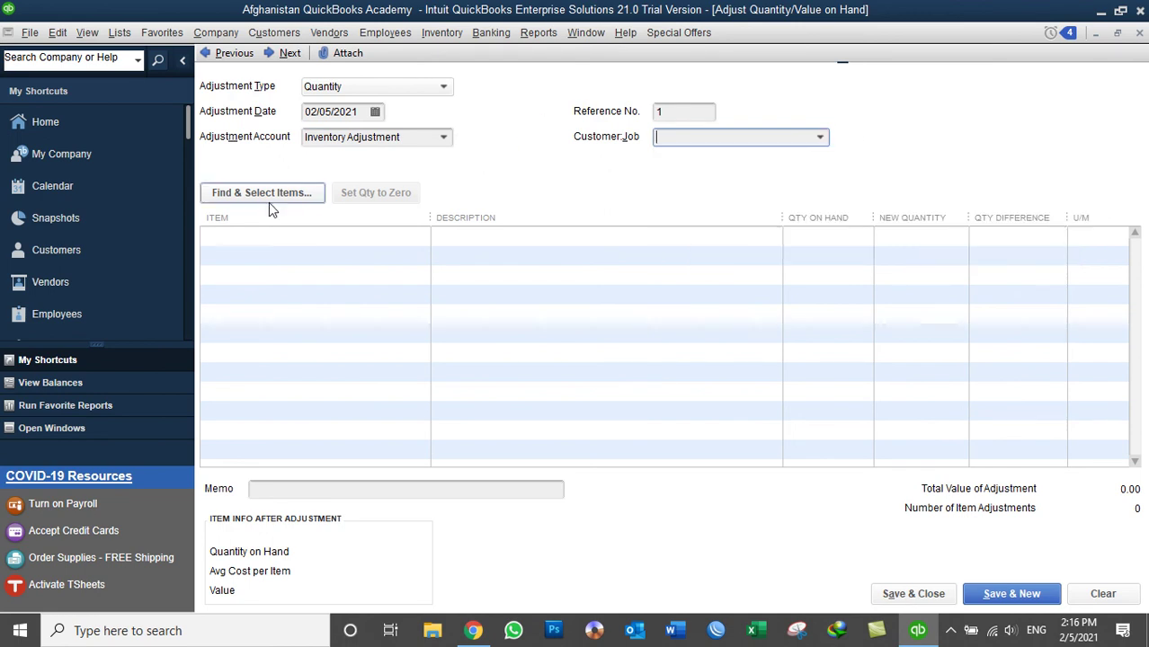
click(373, 236)
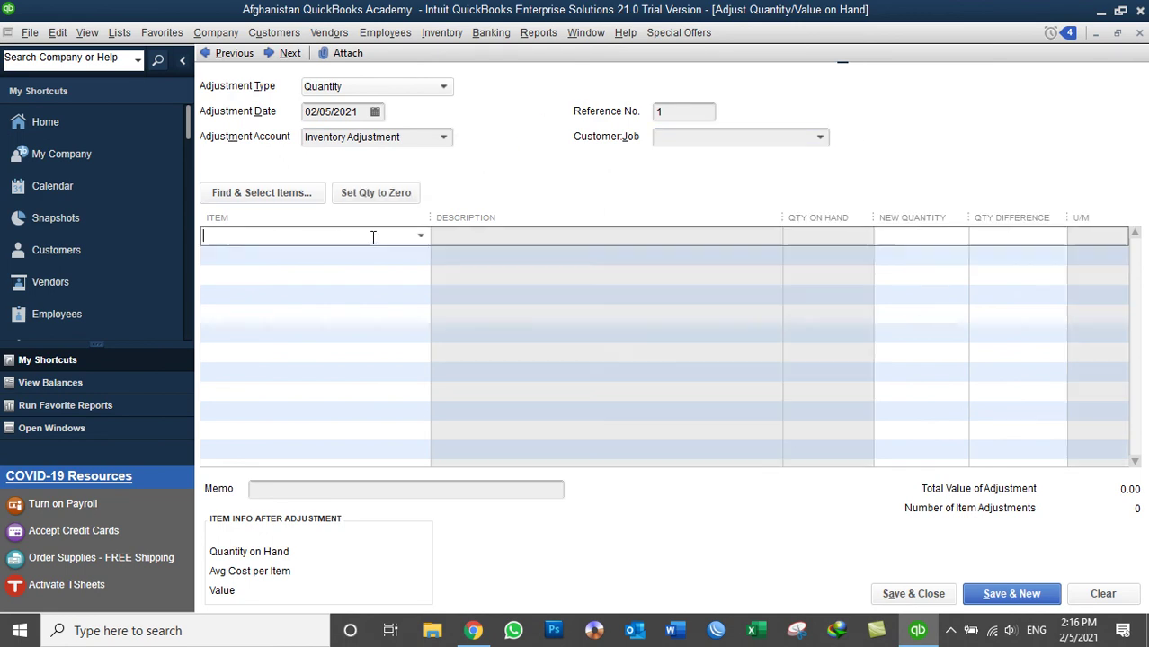
click(422, 238)
click(325, 203)
click(269, 200)
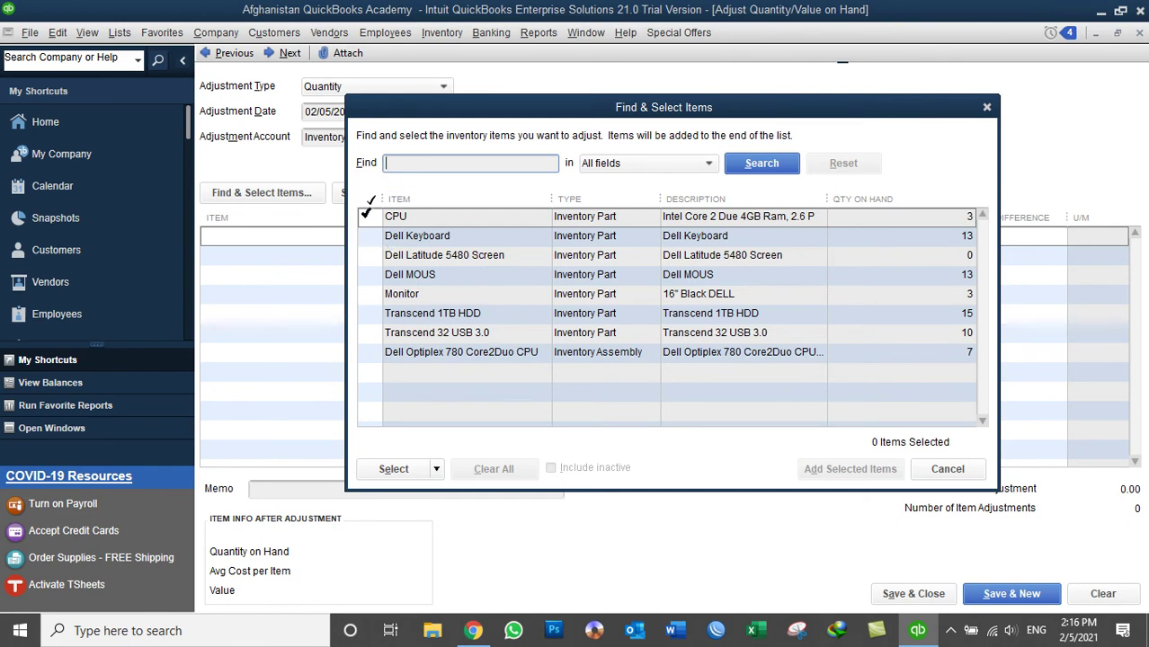
click(371, 235)
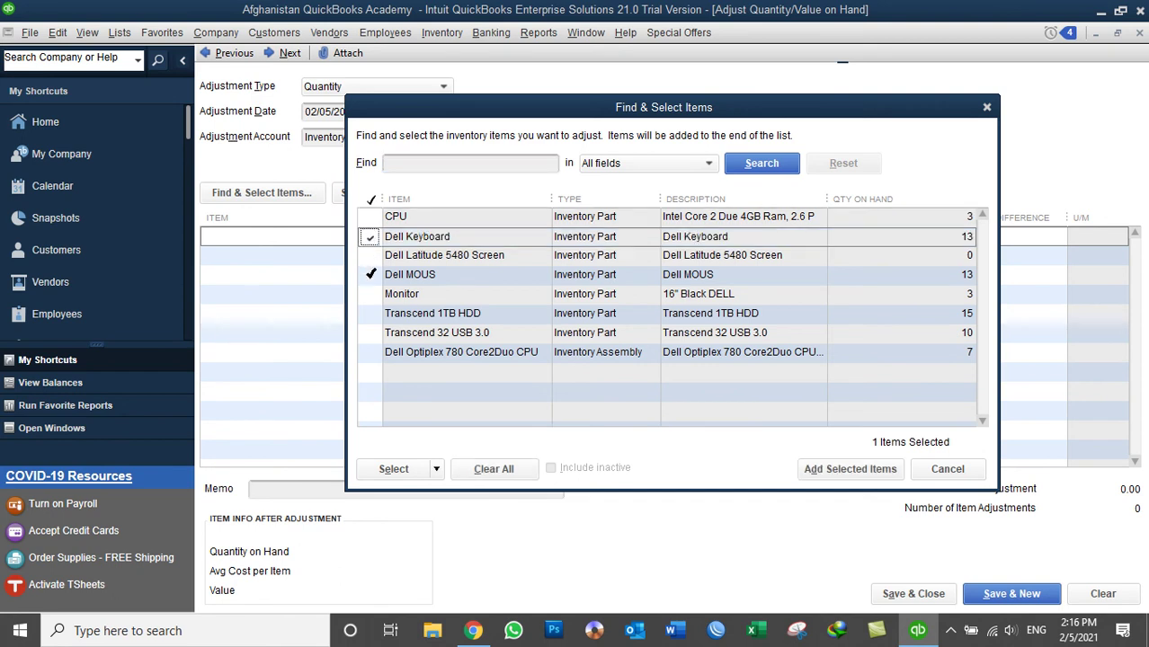
click(372, 274)
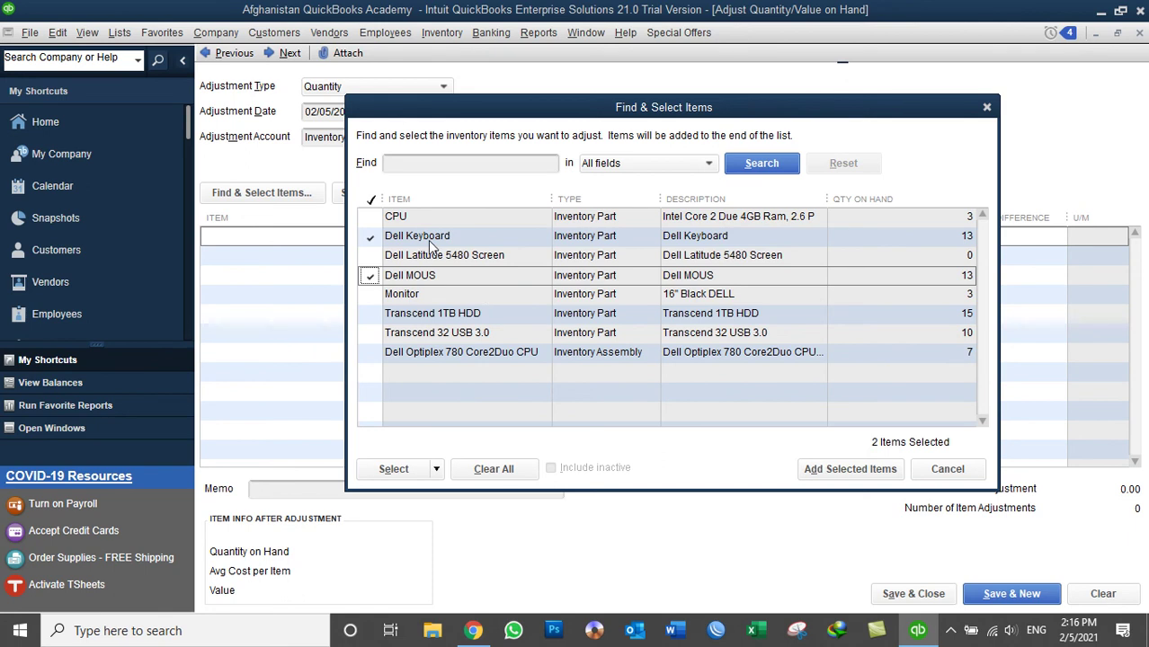
click(831, 467)
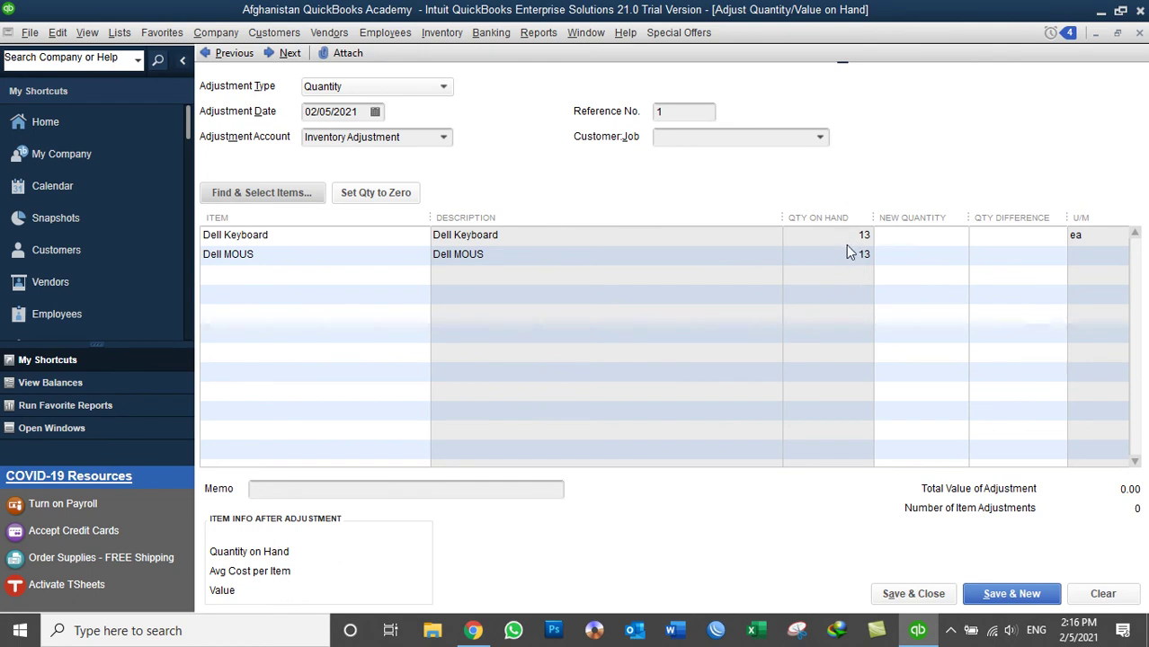
Step: Set the new quantity to 10 for both Dell Keyboard and Dell MOUS
click(910, 235)
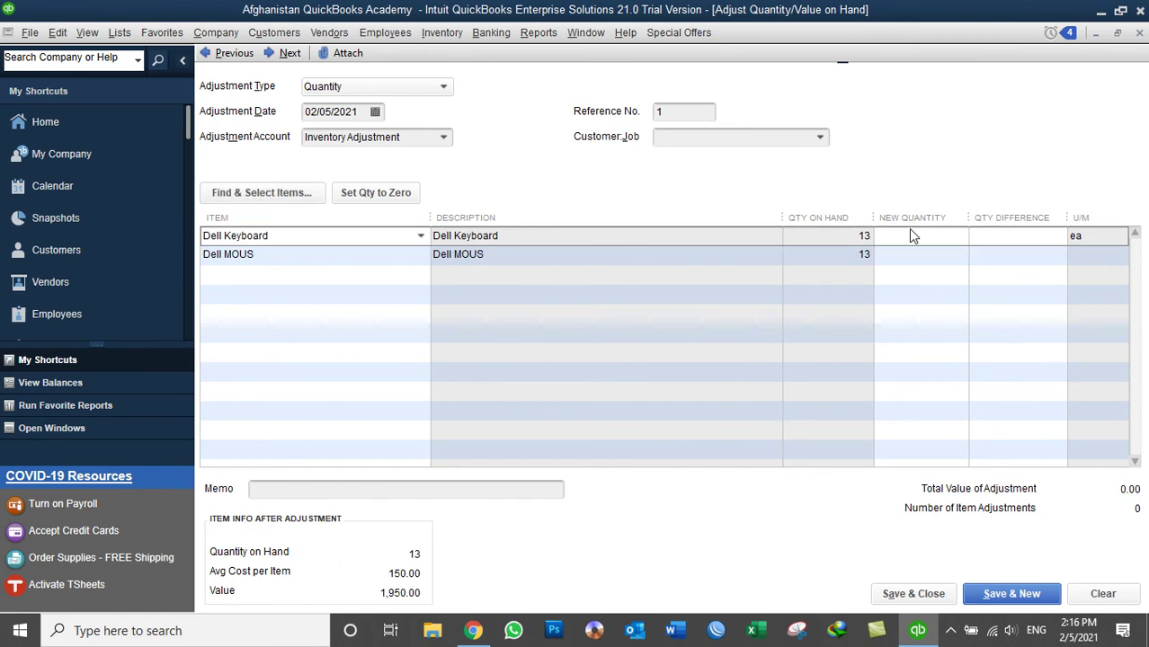
text(10)
click(921, 255)
text(10)
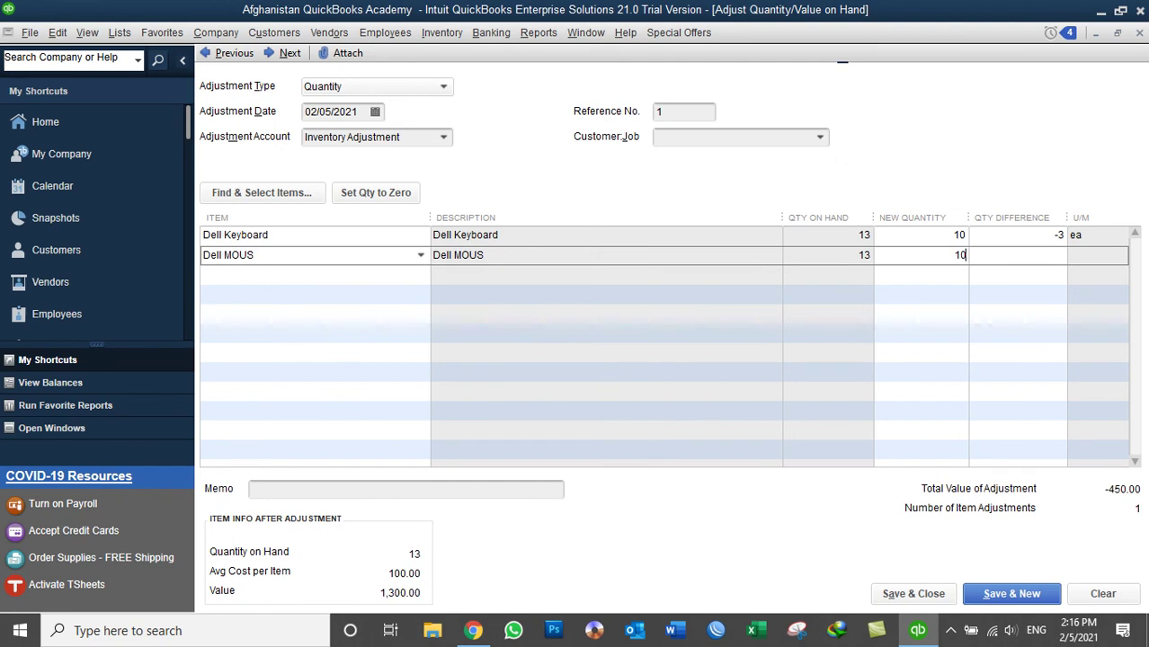
key(Tab)
click(1028, 240)
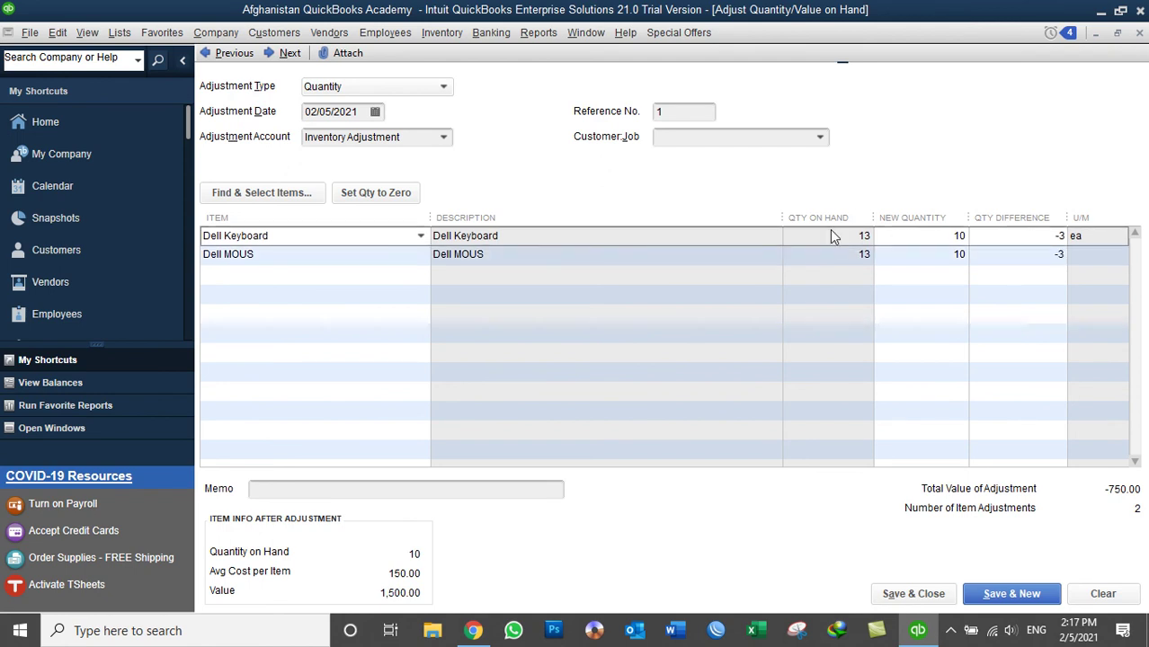
key(Tab)
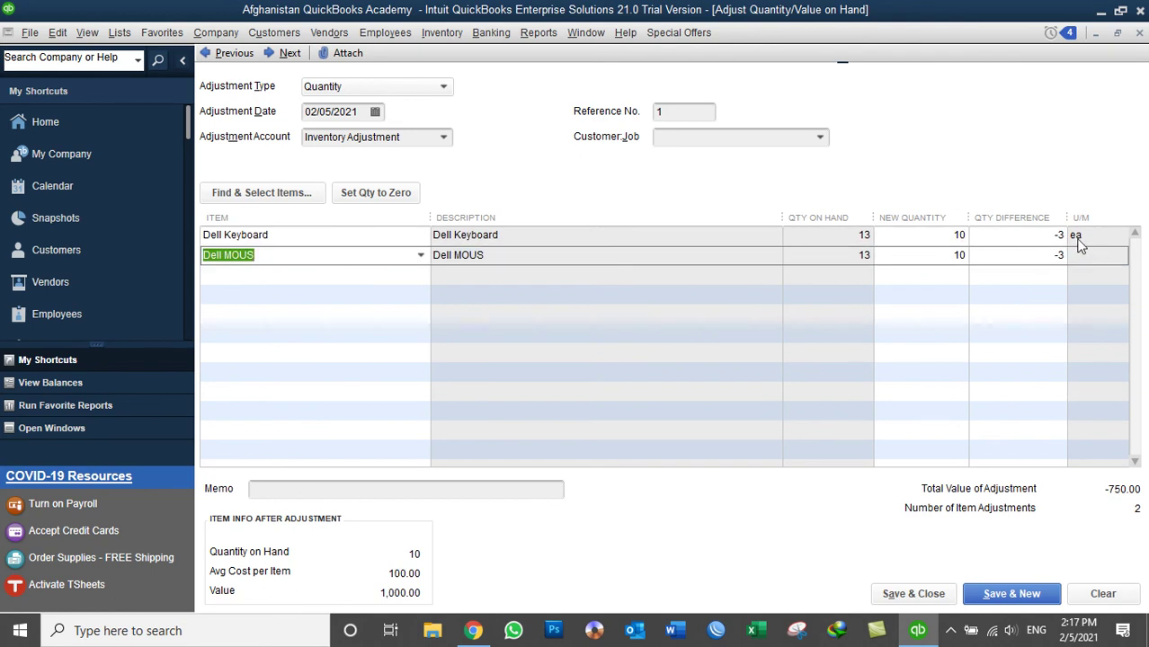
Step: Remove the Dell MOUS item from the second line of the adjustment
click(120, 33)
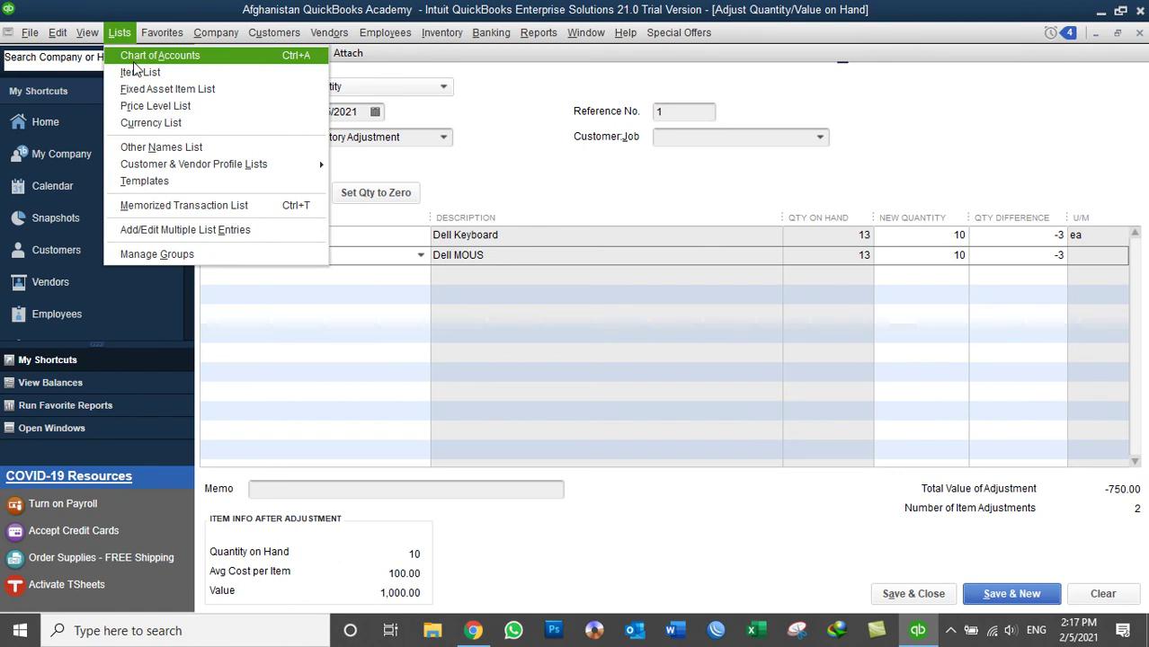
key(Escape)
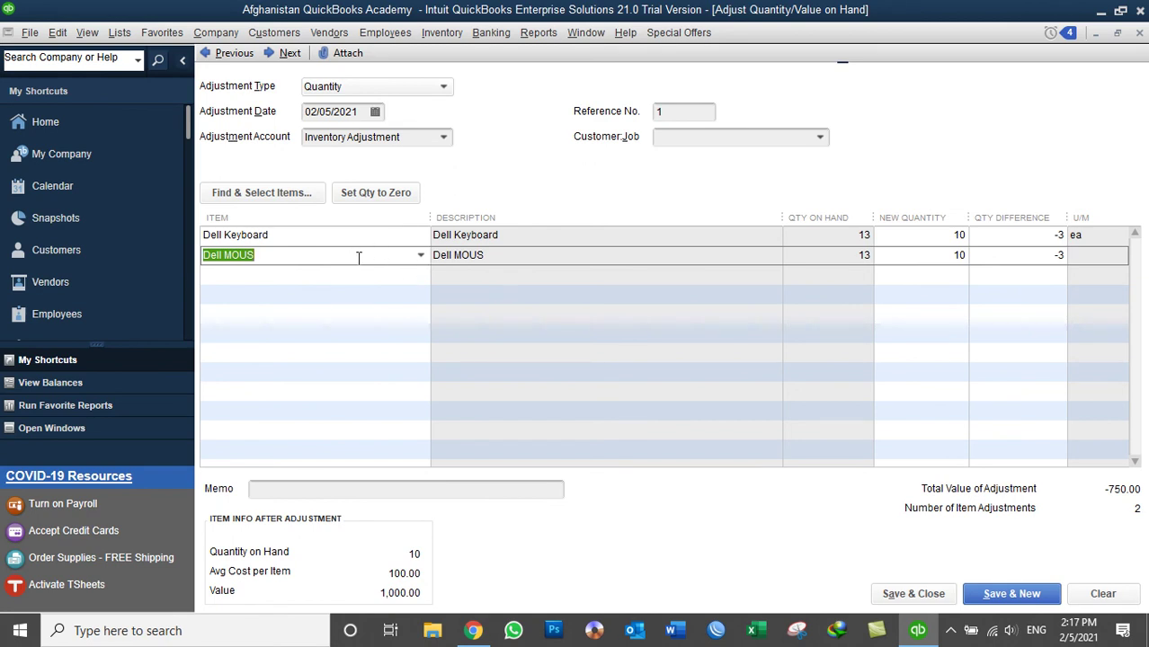
key(BackSpace)
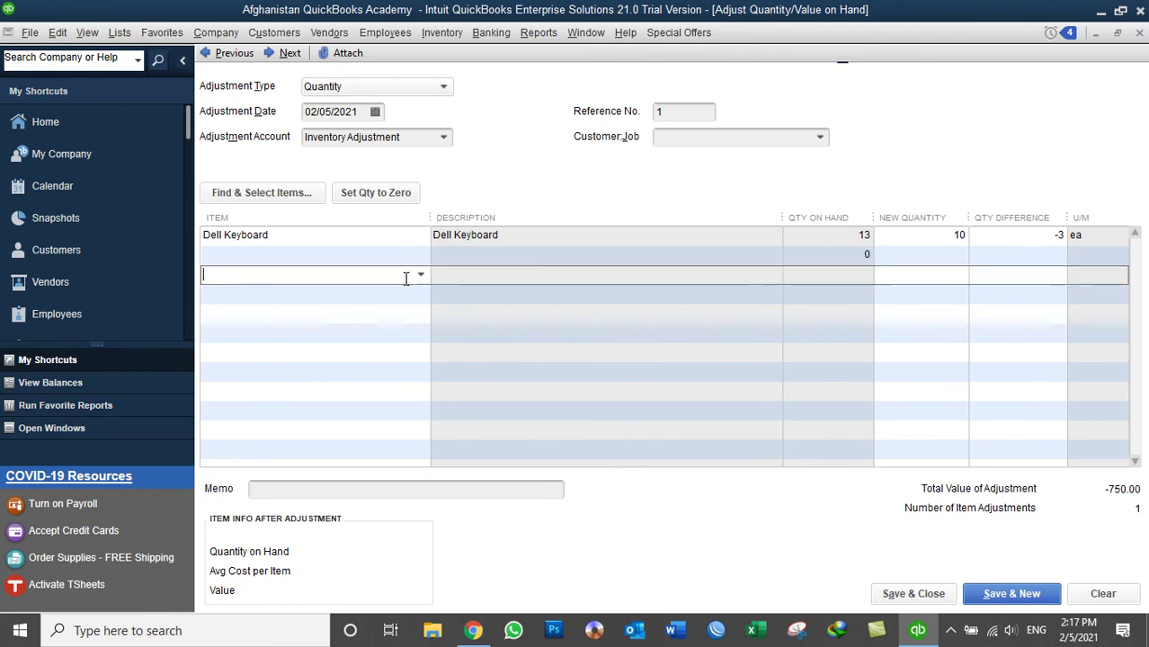
Step: Try a new quantity of 13 for Dell Keyboard, and return it to 10
click(334, 235)
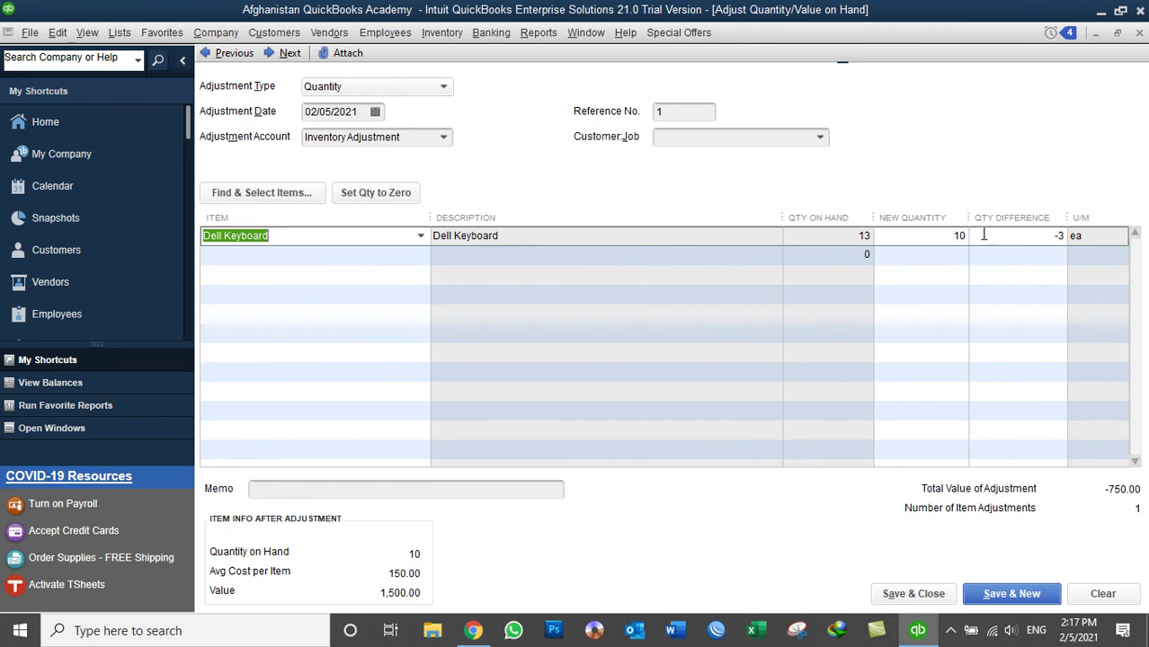
click(935, 239)
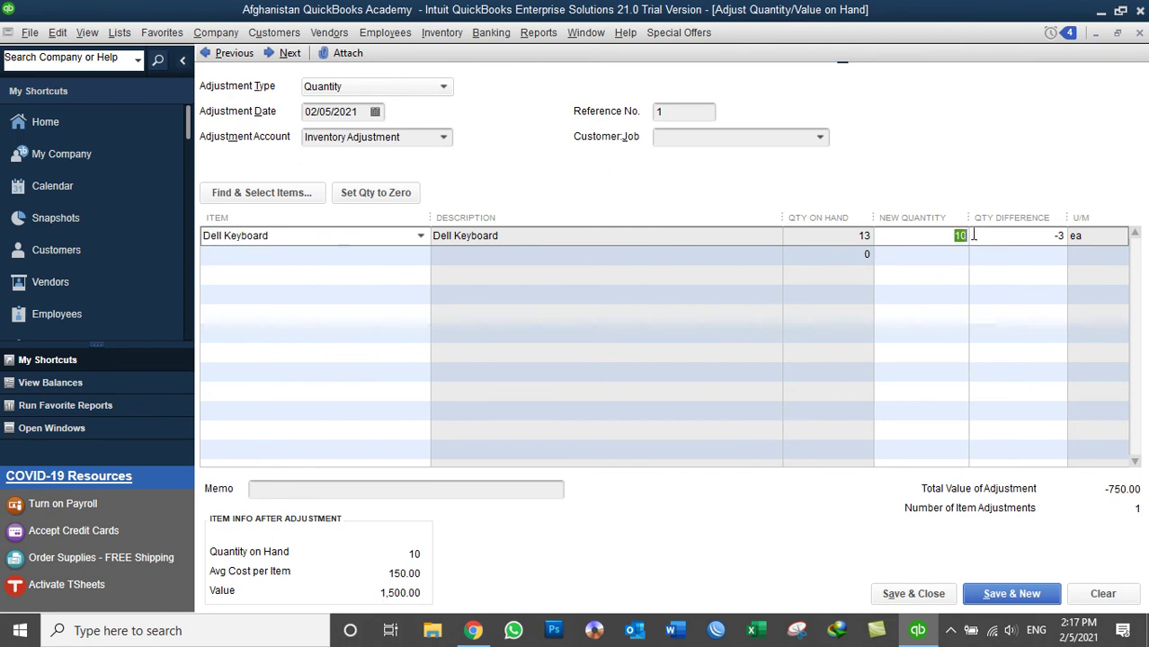
text(13)
key(Tab)
key(shift+Tab)
text(10)
key(Tab)
Step: Enter the memo "Inventory Adjustment Due to Lose", and save and close the adjustment
click(289, 489)
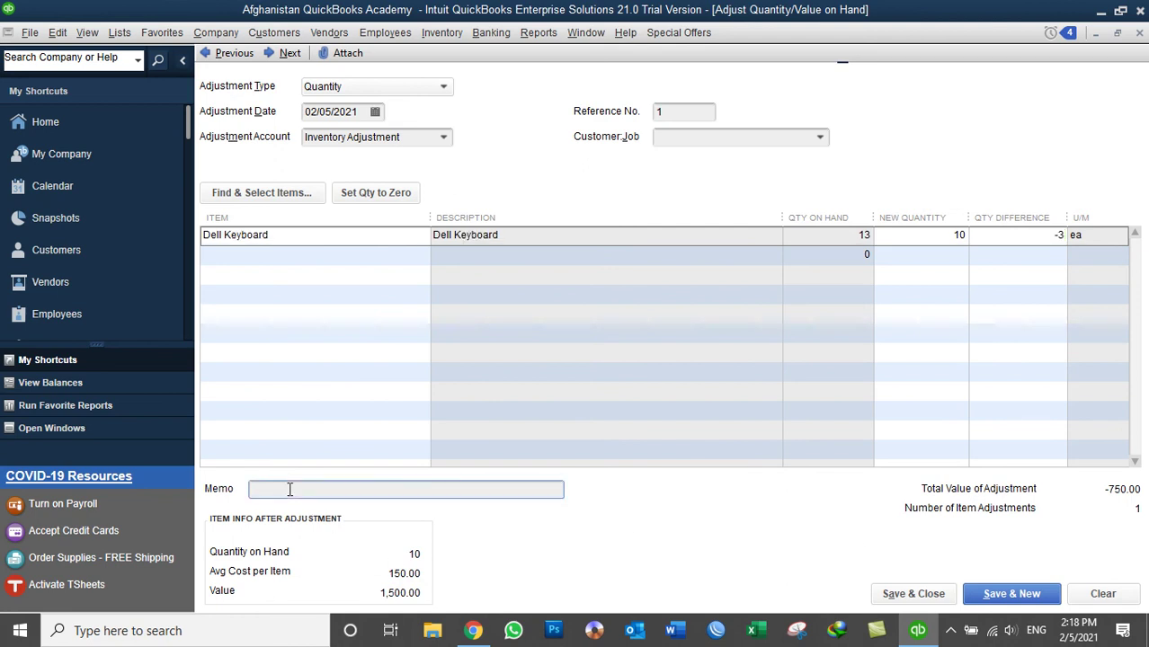
text(Inventory Adjustment Du)
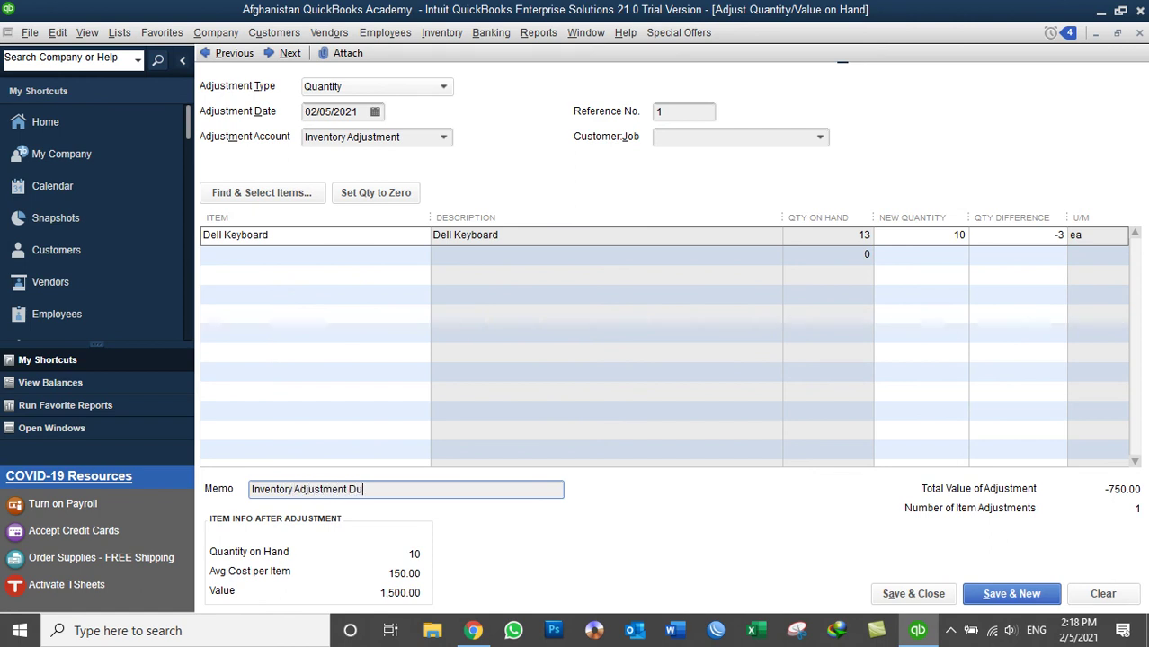
text(e to Lose)
click(914, 594)
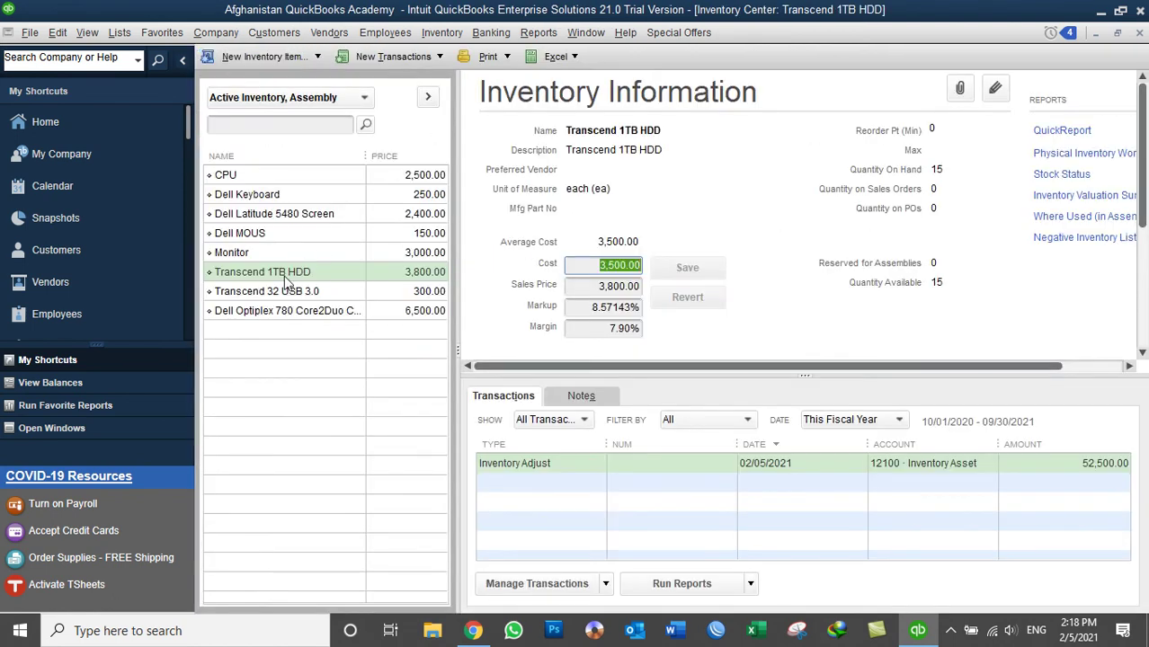
Step: Check the quantity on hand of Dell MOUS and Dell Keyboard in the Inventory Center, and examine each of the keyboard's transactions
click(262, 235)
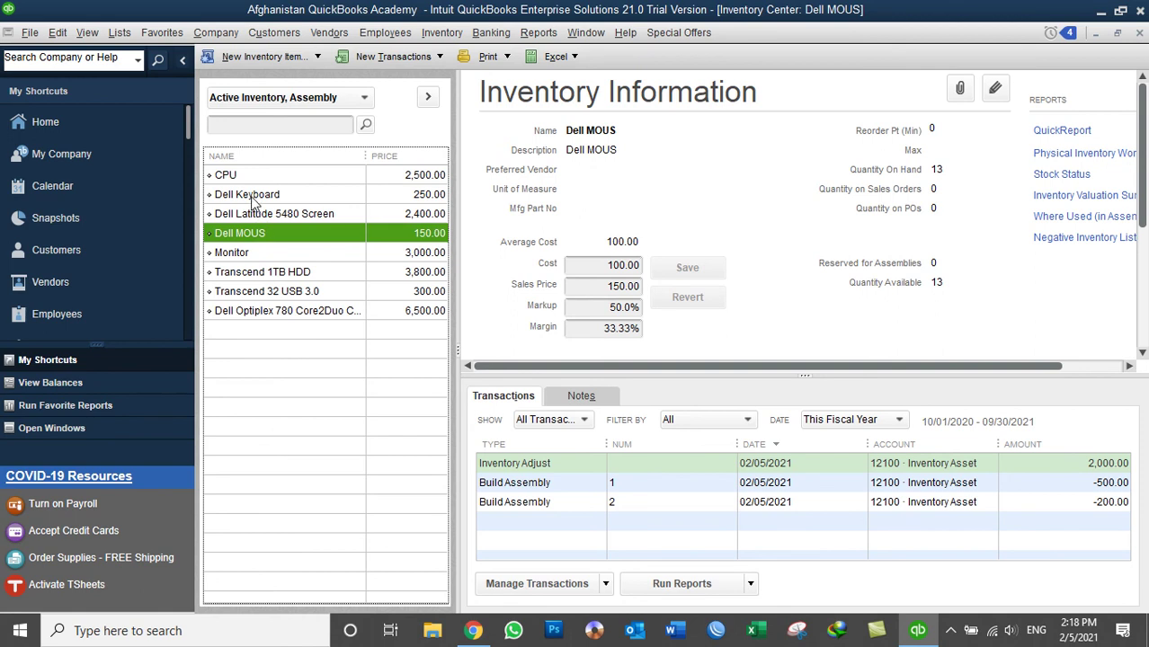
click(257, 197)
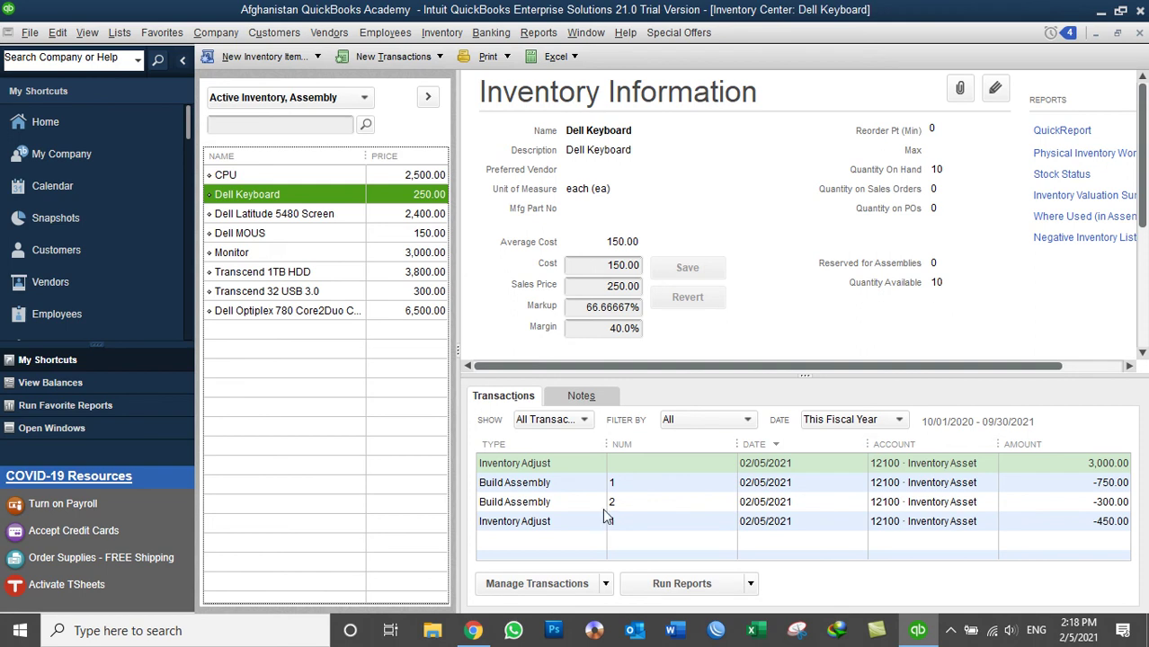
click(535, 469)
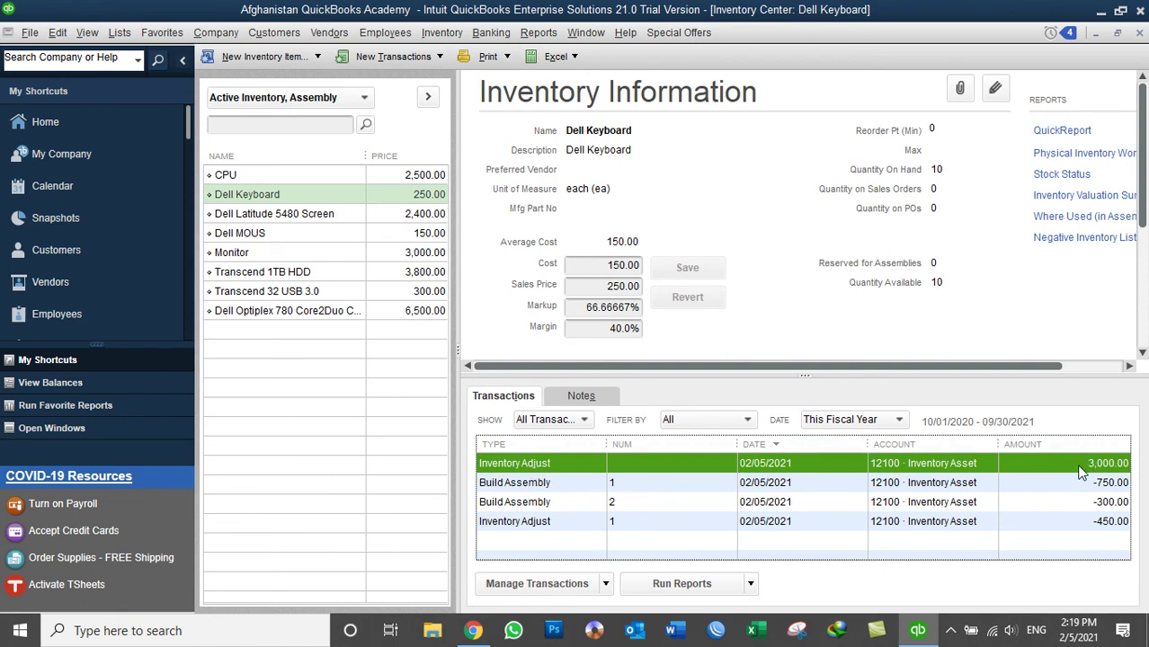
click(520, 486)
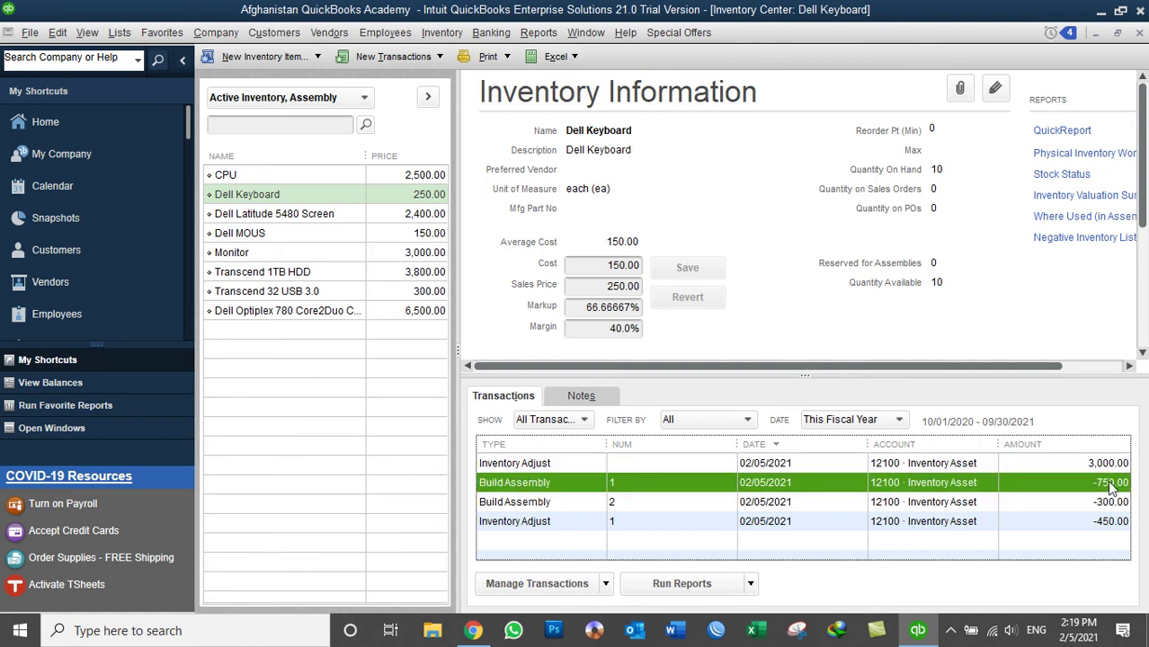
click(525, 505)
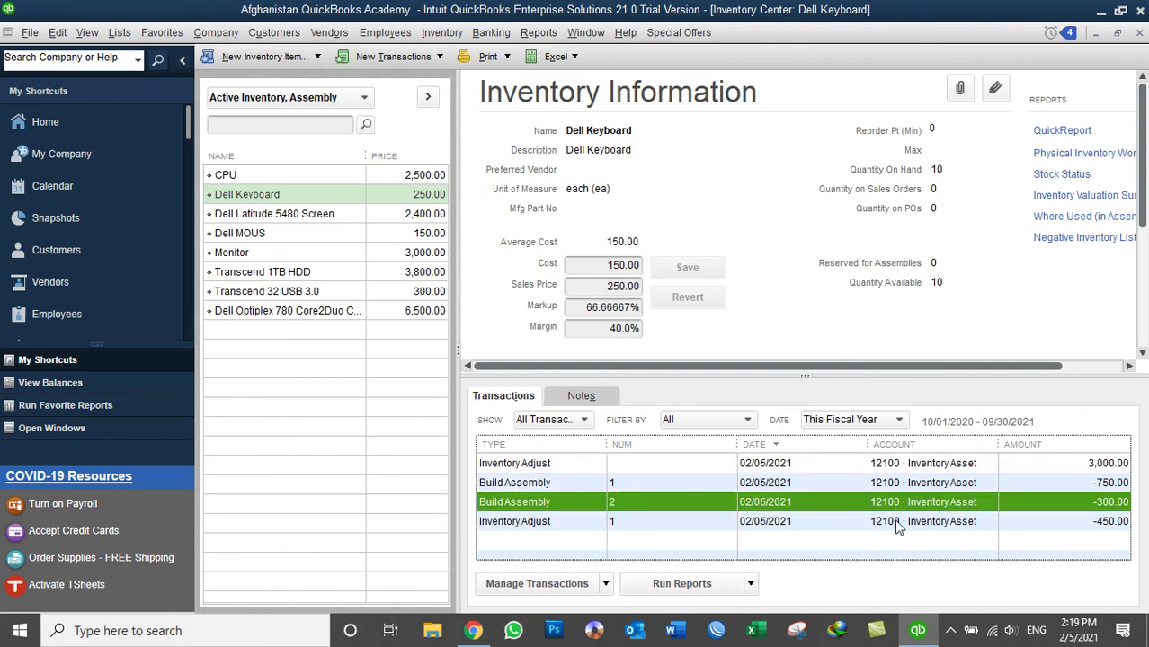
click(523, 524)
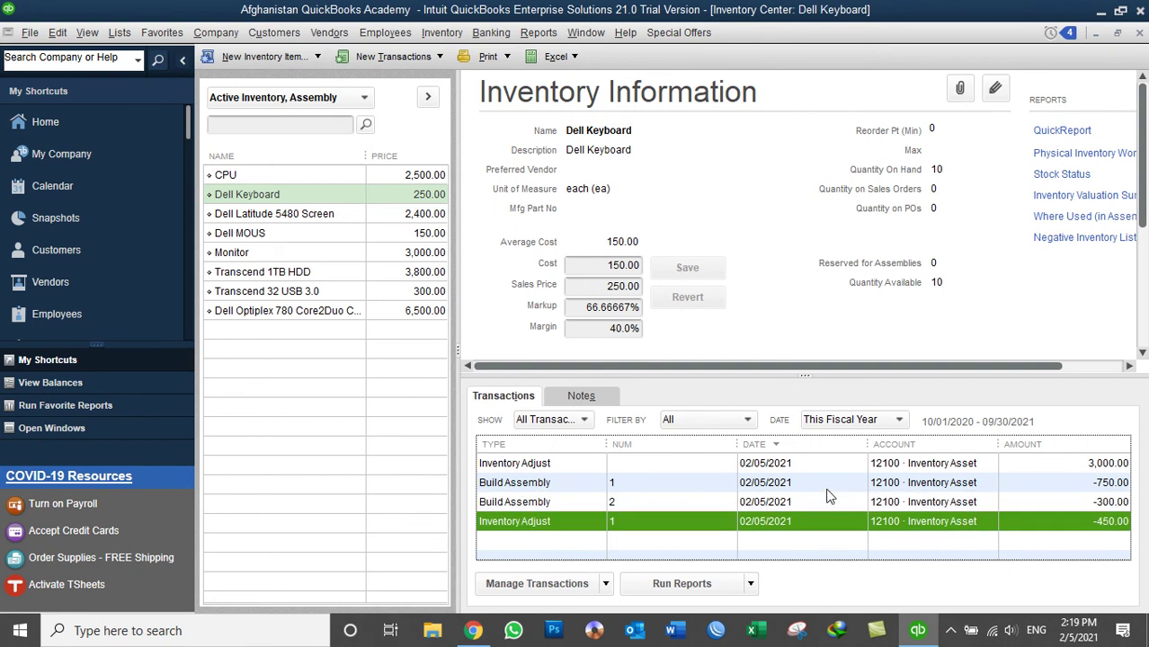
Step: Open the Physical Inventory Worksheet report and drill into the Dell Keyboard quantity on hand to view its transactions
click(539, 33)
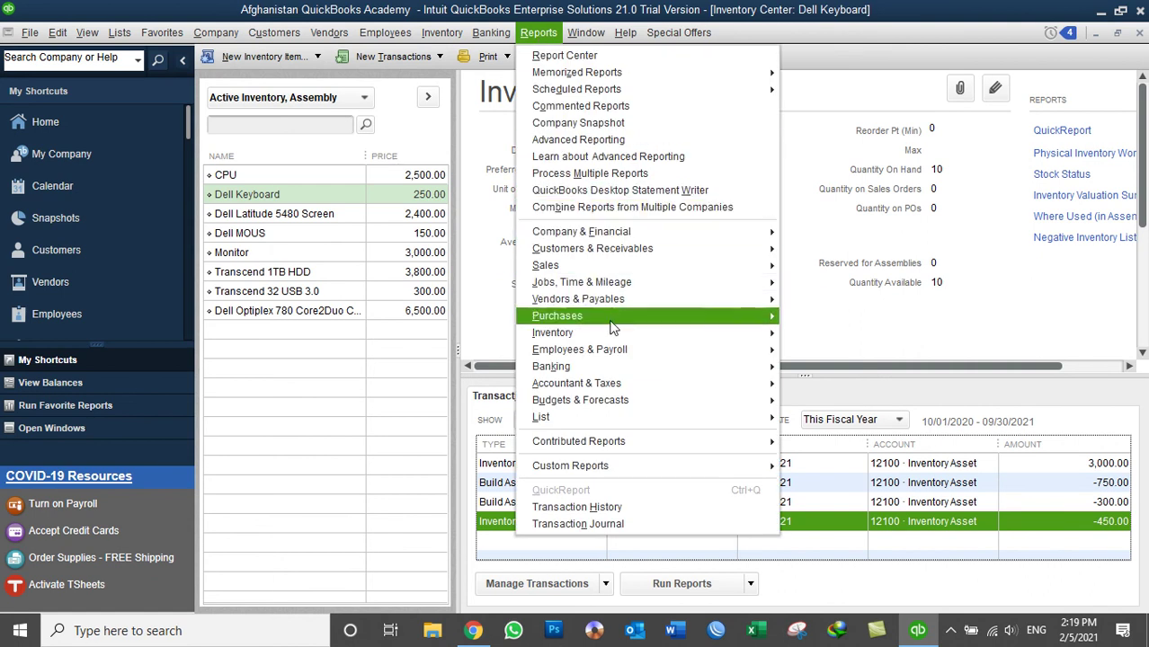
mouse_move(611, 334)
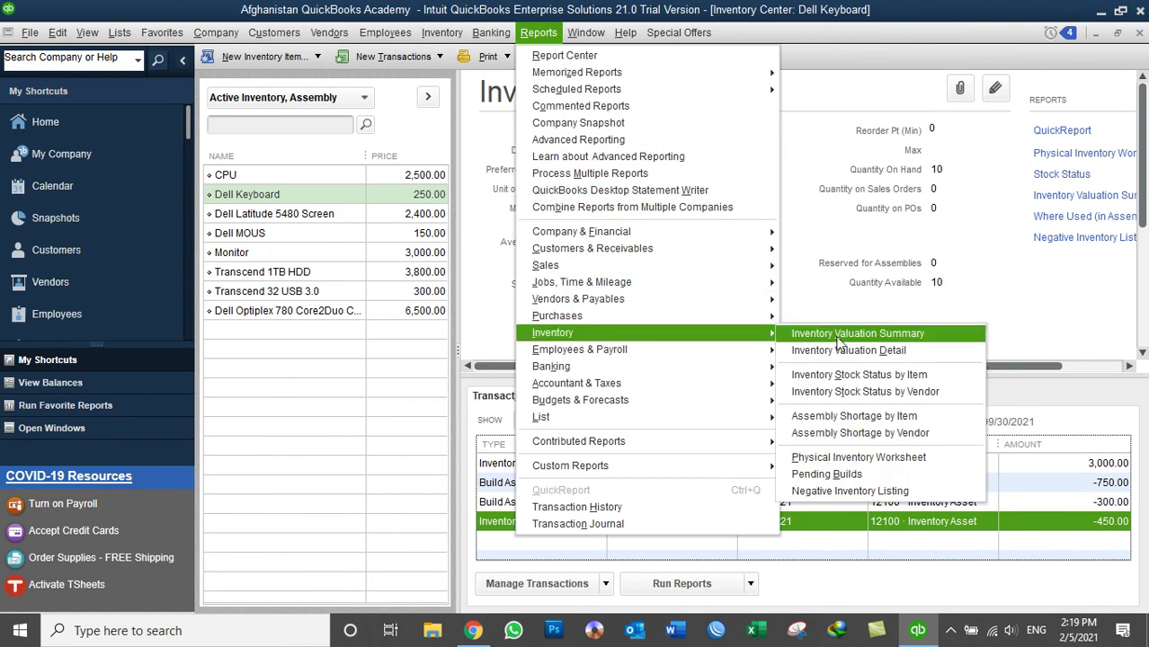
click(854, 458)
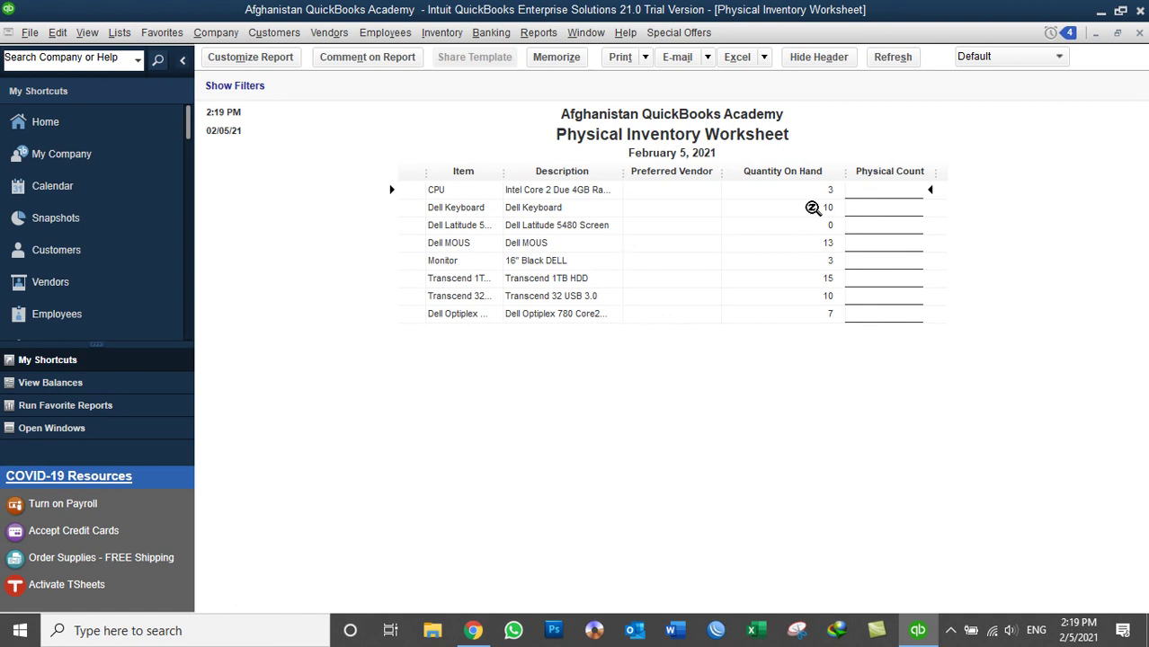
double_click(812, 208)
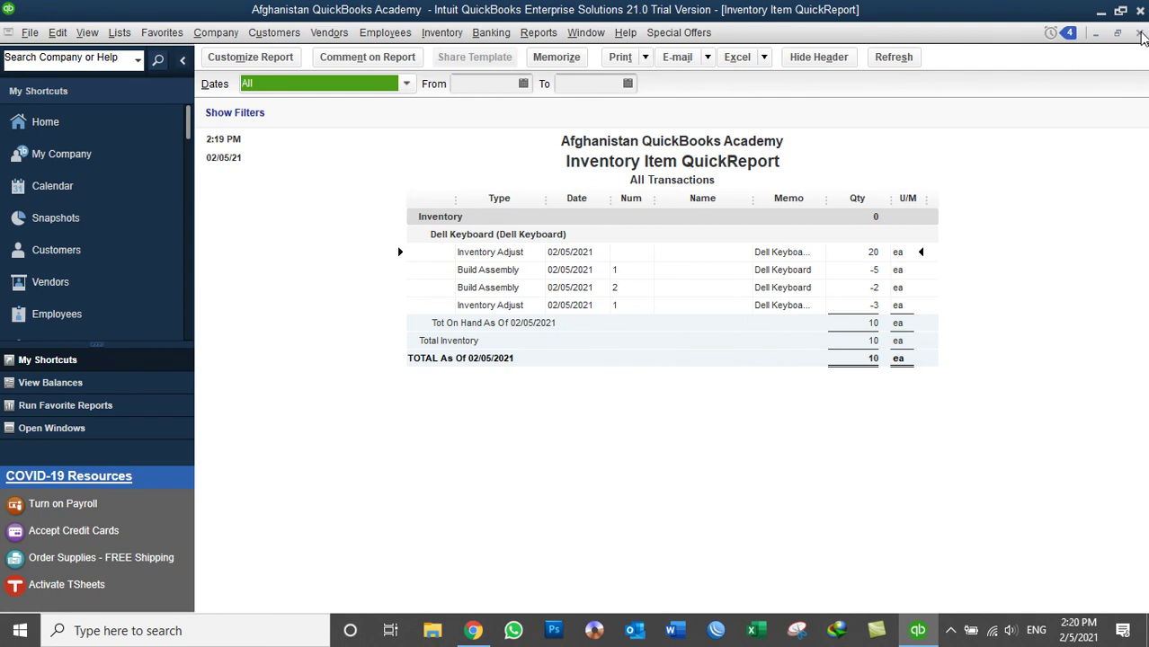
Step: Drill into the CPU quantity on hand in the Physical Inventory Worksheet to review its transactions, and close the reports
click(1139, 33)
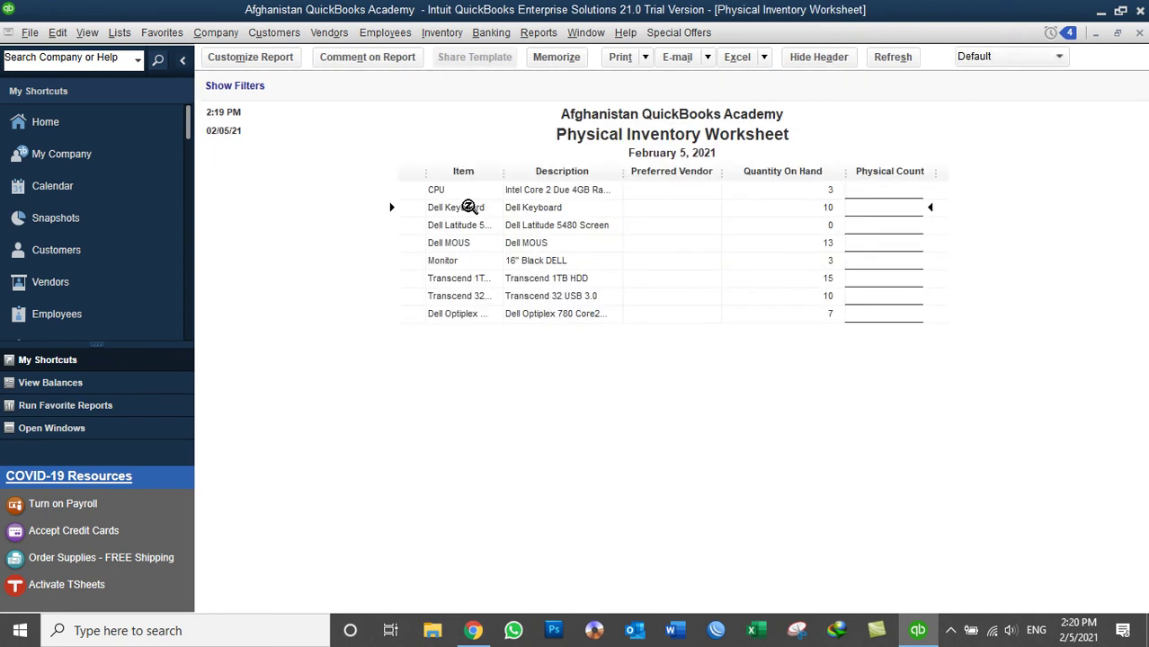
double_click(805, 190)
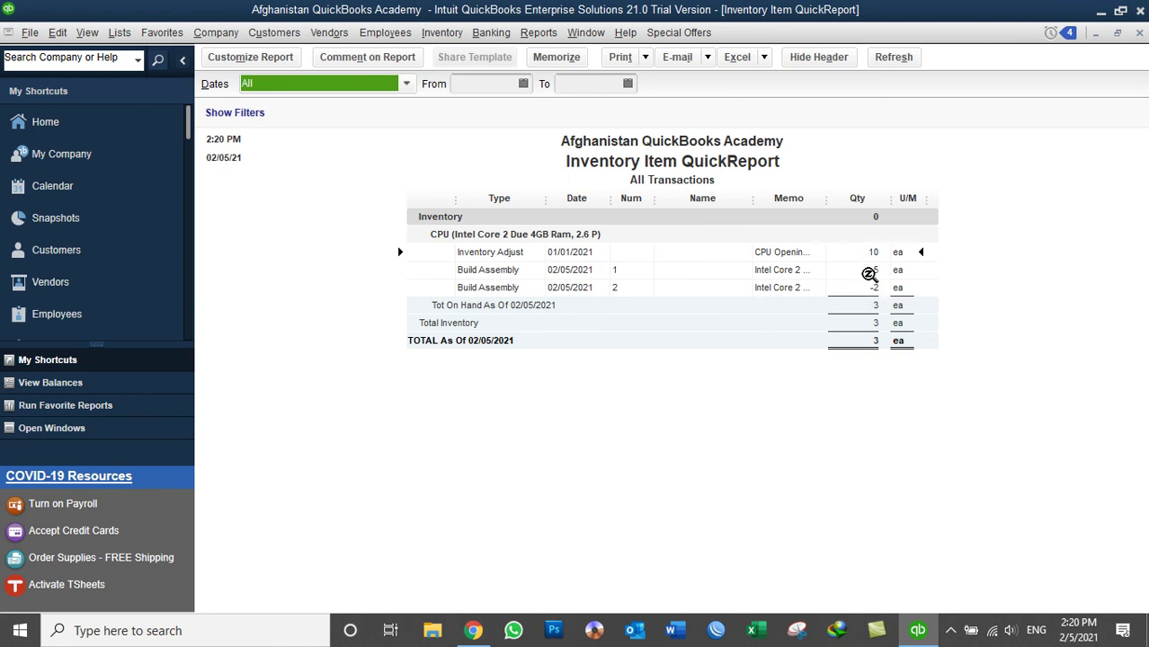
click(1140, 33)
click(1139, 34)
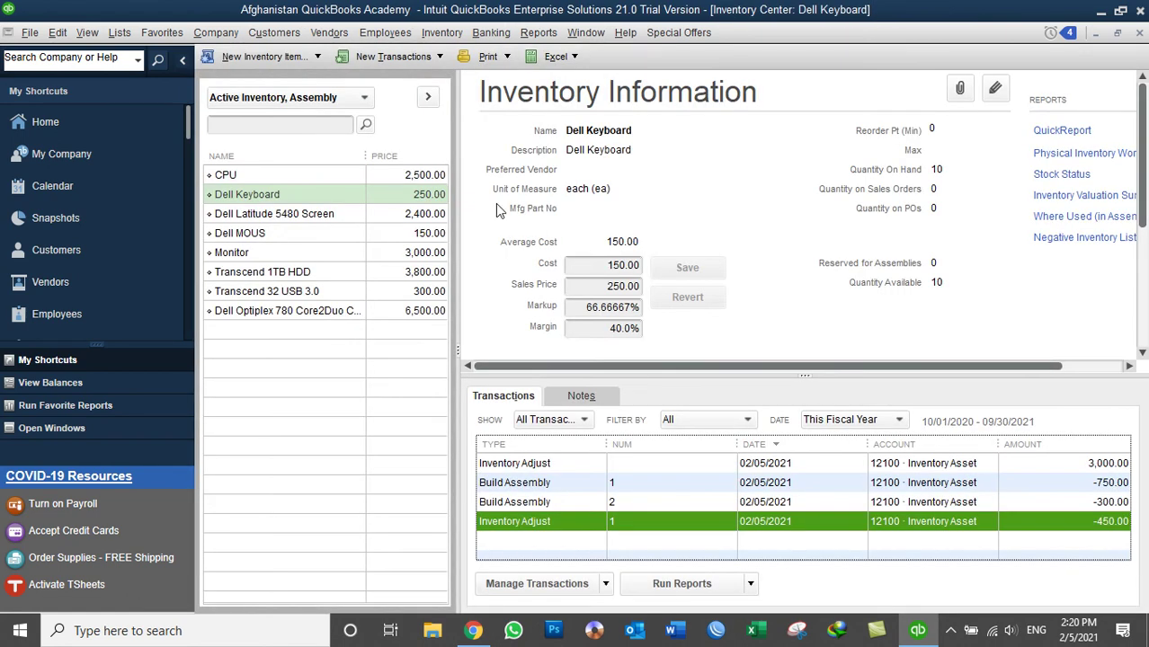
click(537, 33)
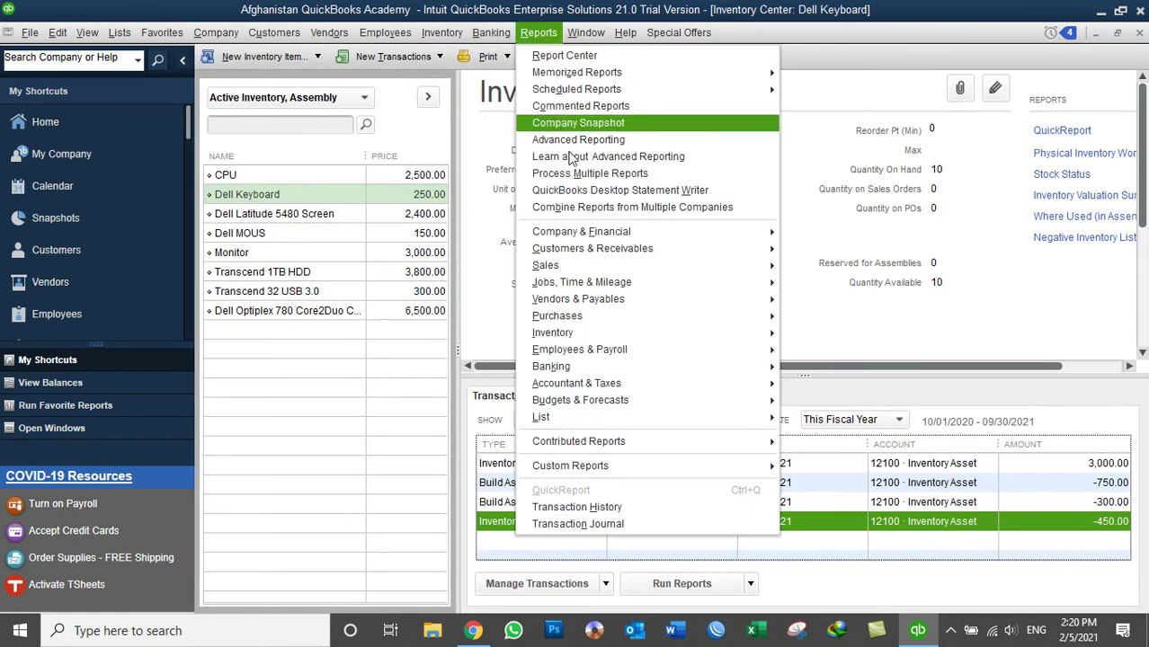
mouse_move(642, 340)
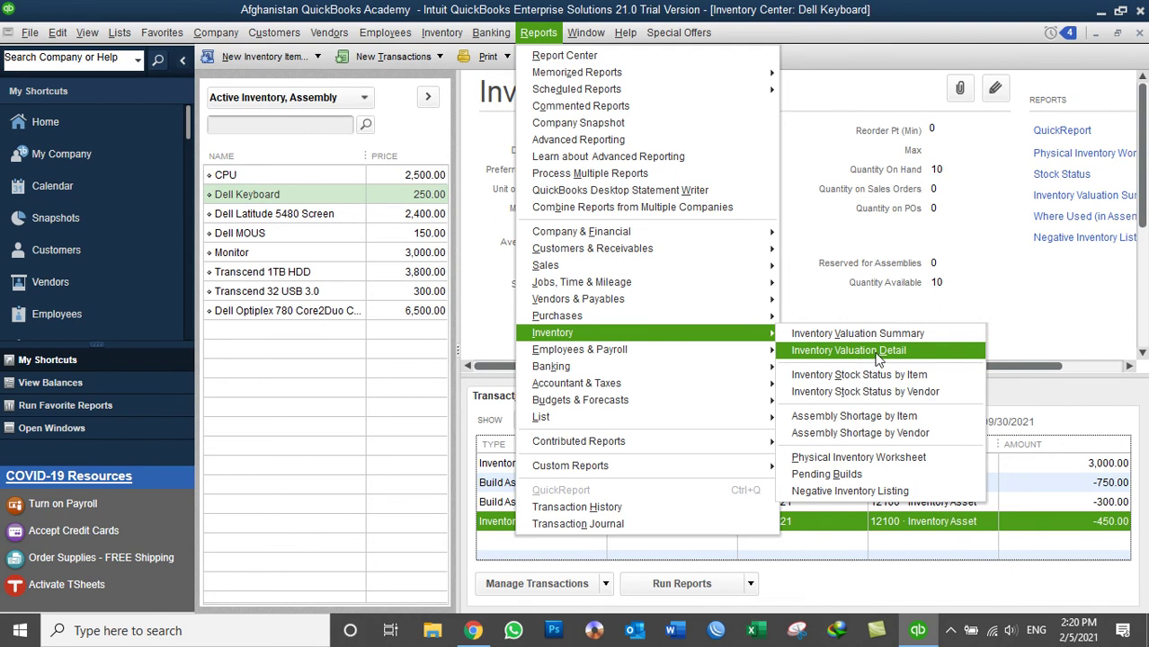
click(824, 39)
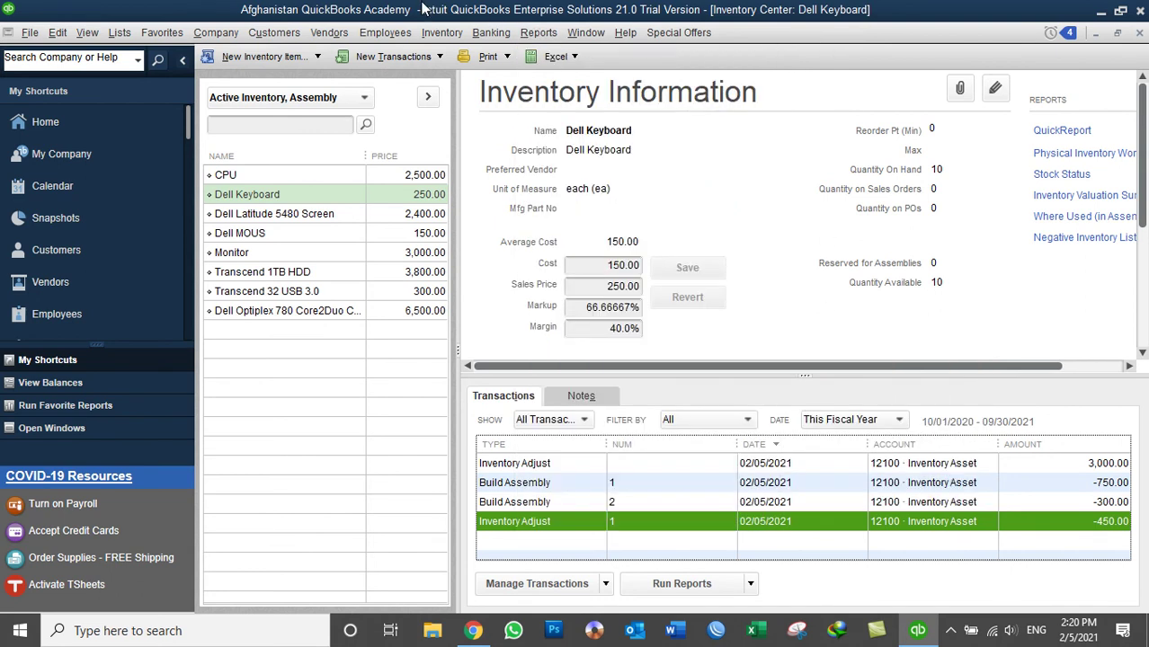
Step: Start an inventory adjustment of type Total Value and choose Transcend 1TB HDD as the item
click(441, 32)
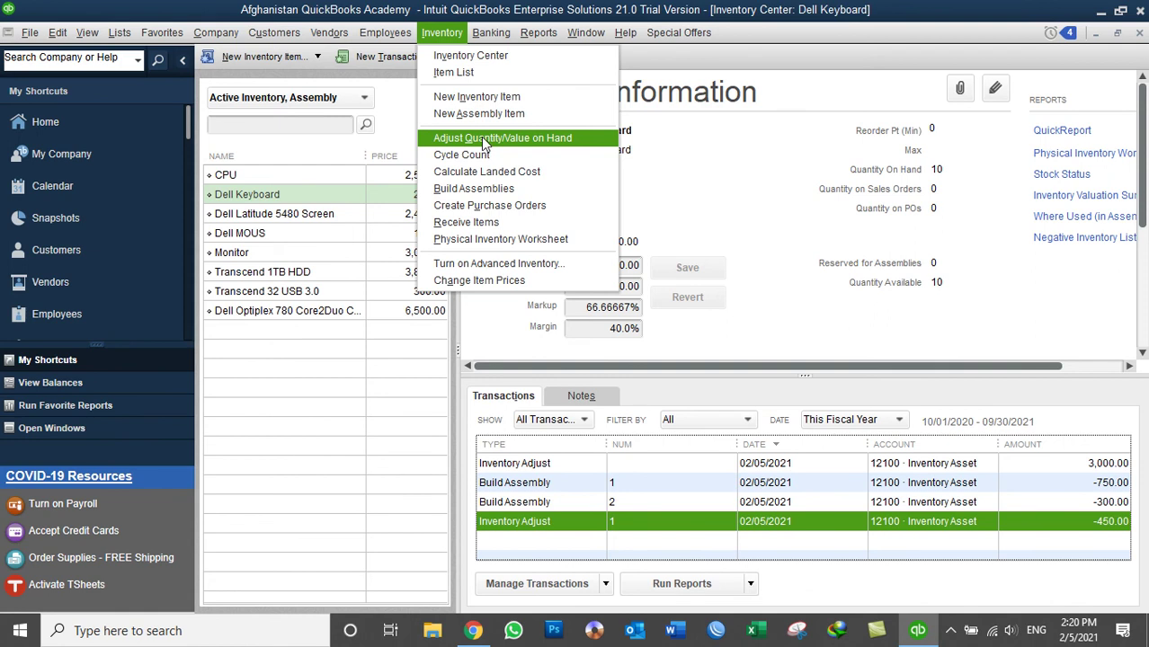
click(485, 140)
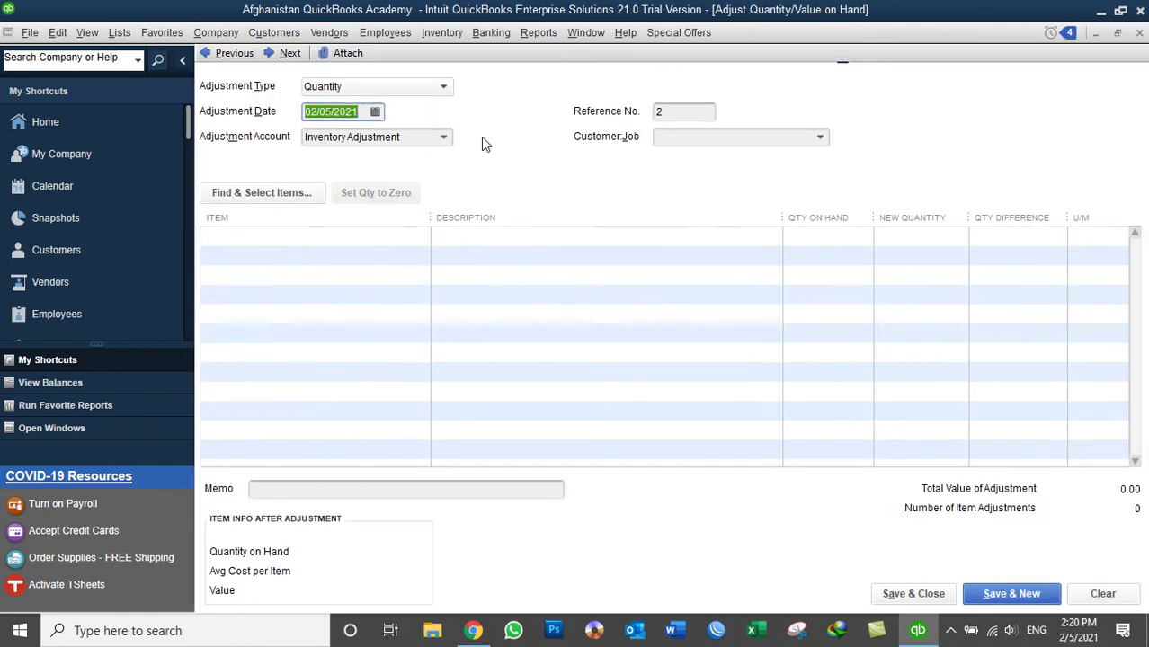
click(409, 84)
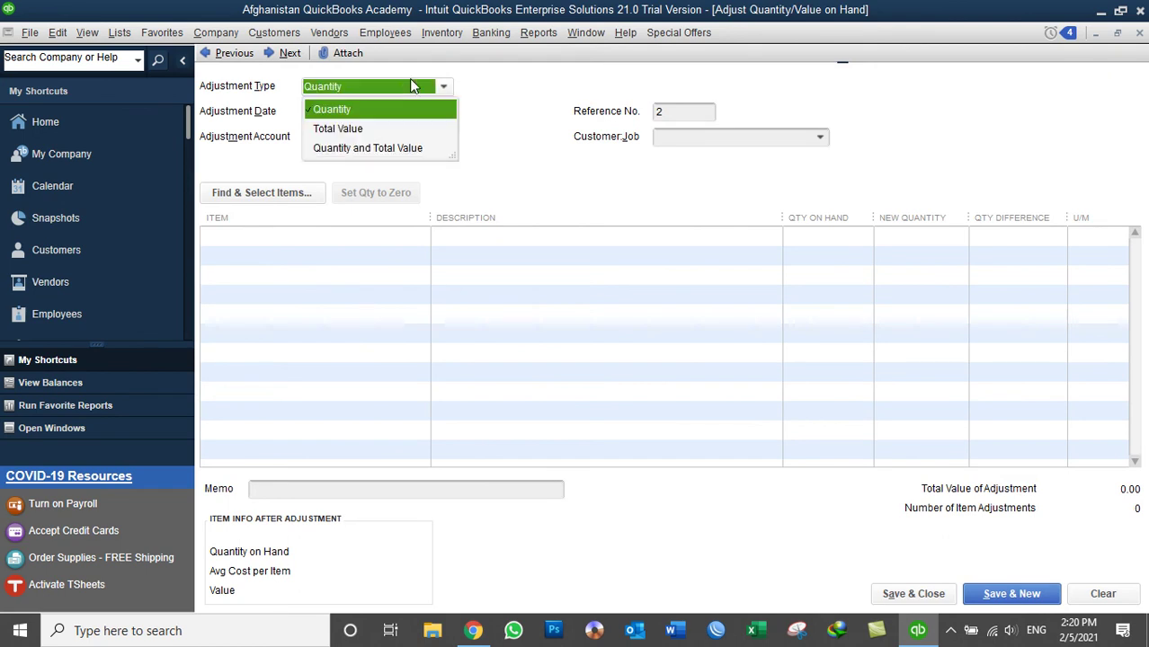
click(351, 132)
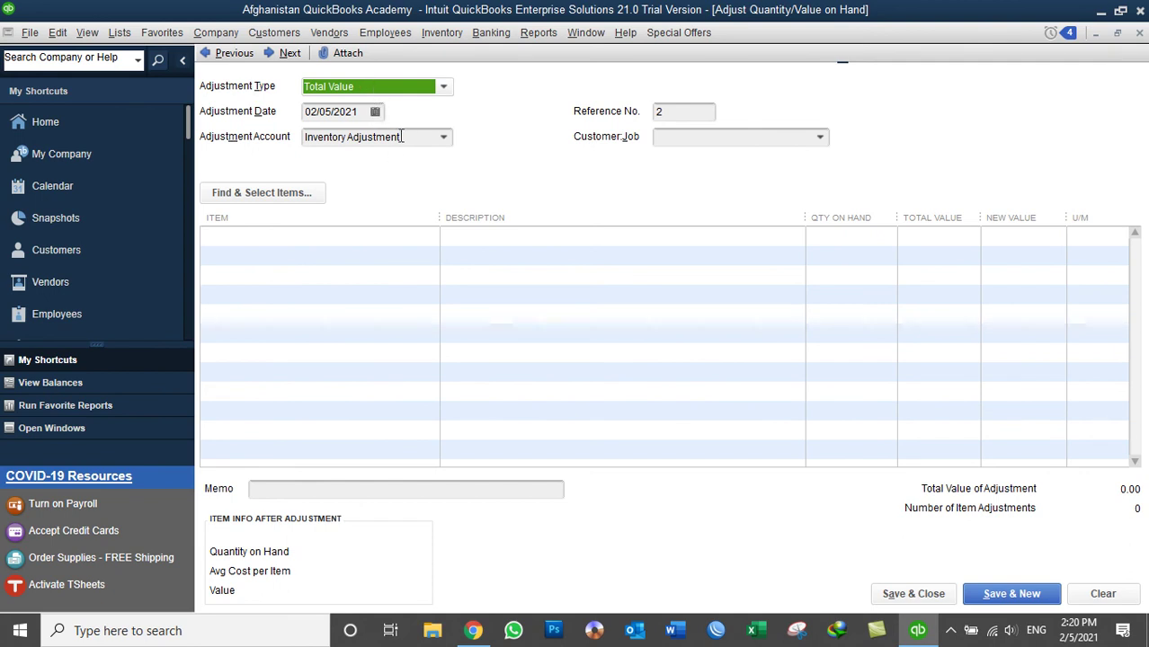
click(280, 239)
click(429, 237)
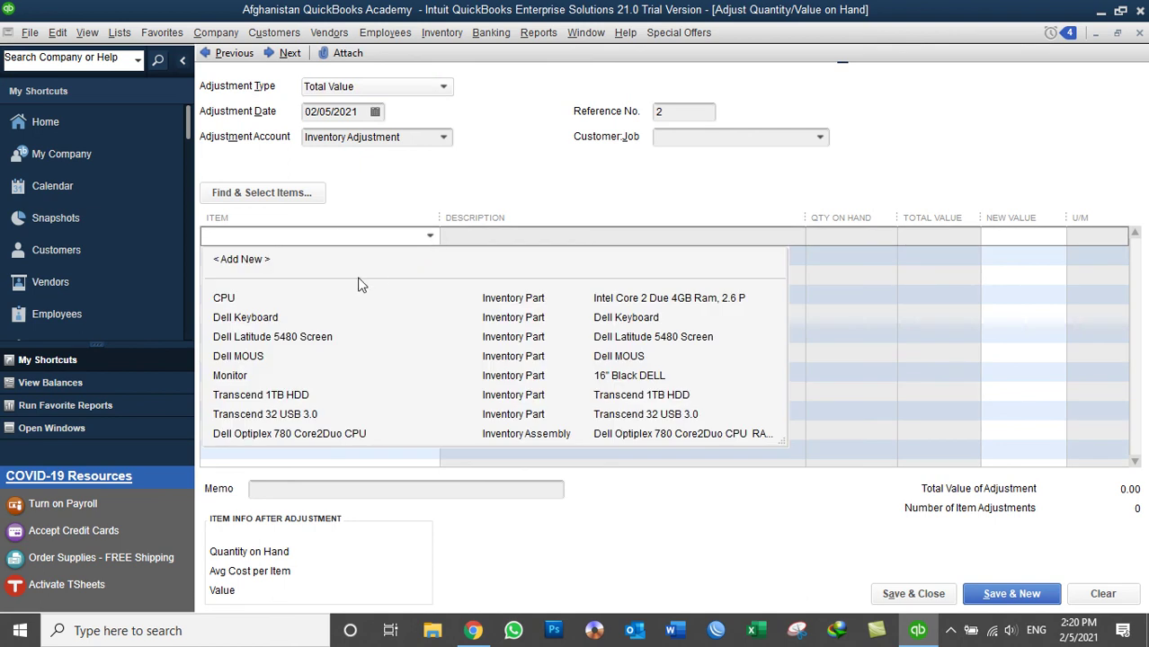
click(304, 396)
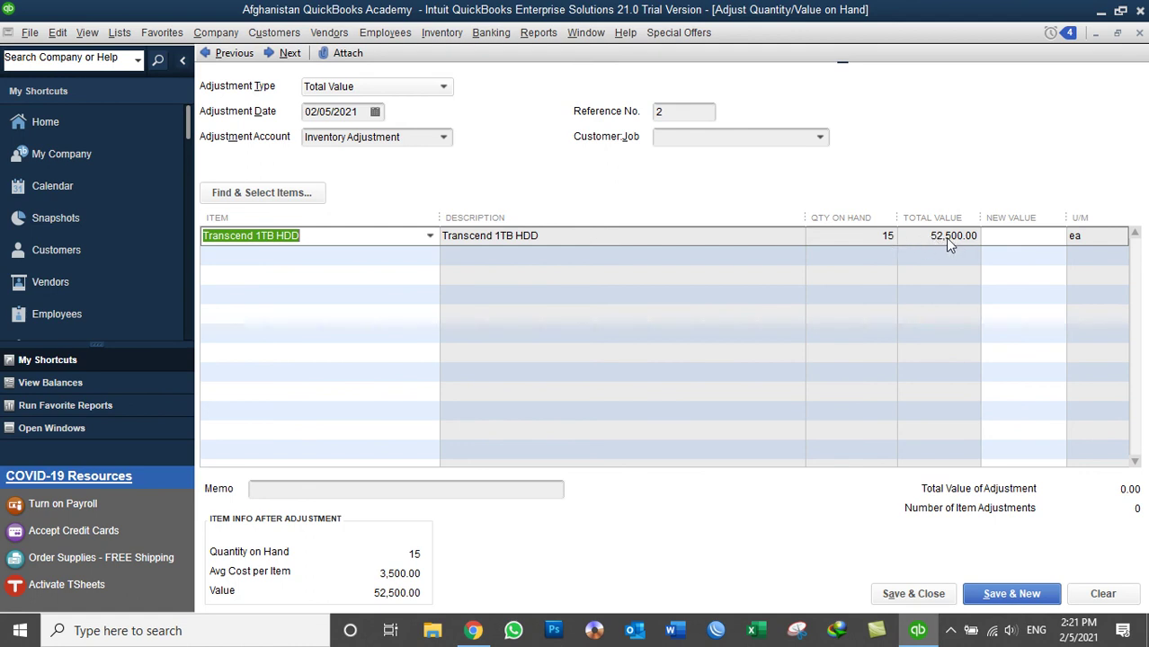
Step: Set the new value of Transcend 1TB HDD to 45,000 and check its item information after adjustment
click(1014, 240)
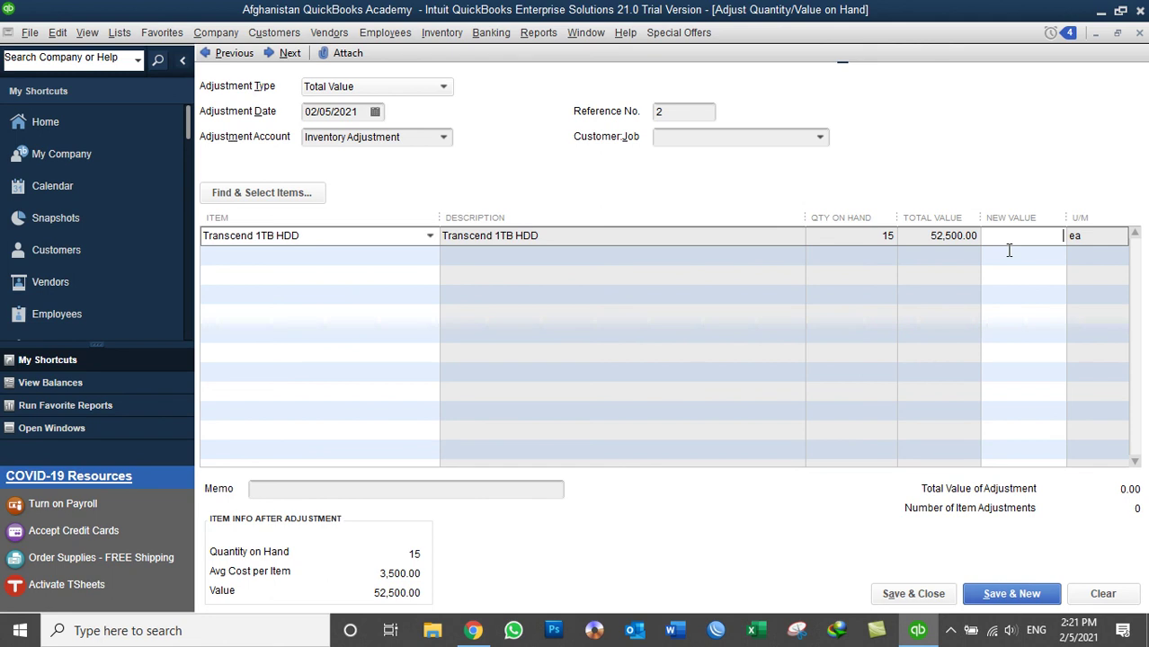
text(45000)
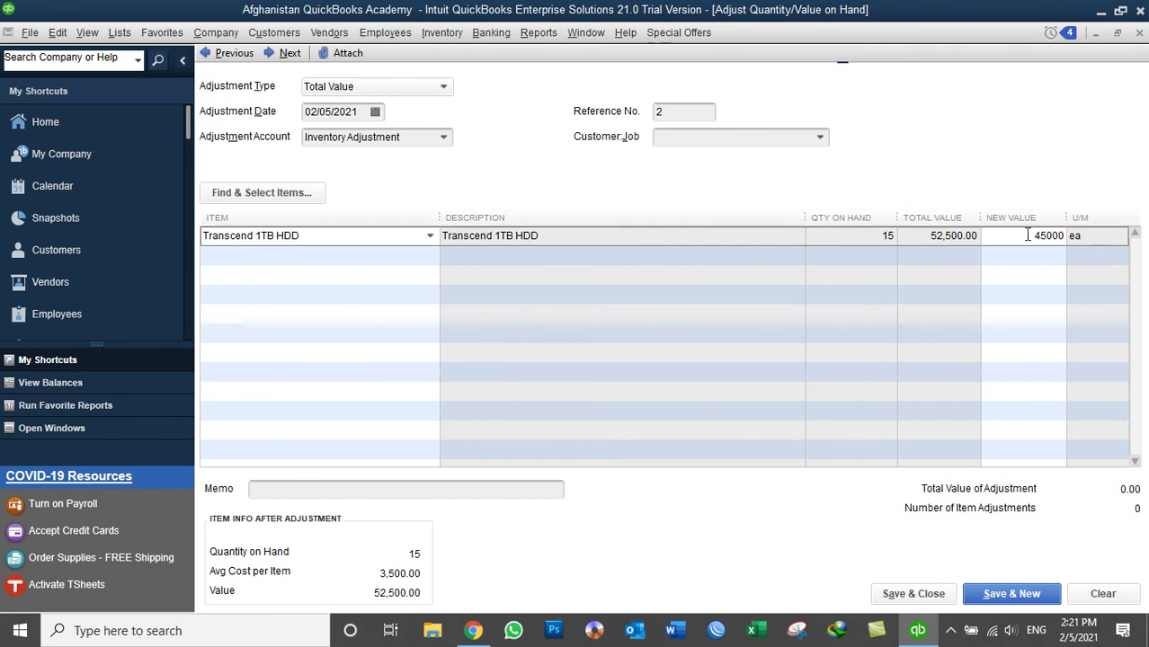
key(Tab)
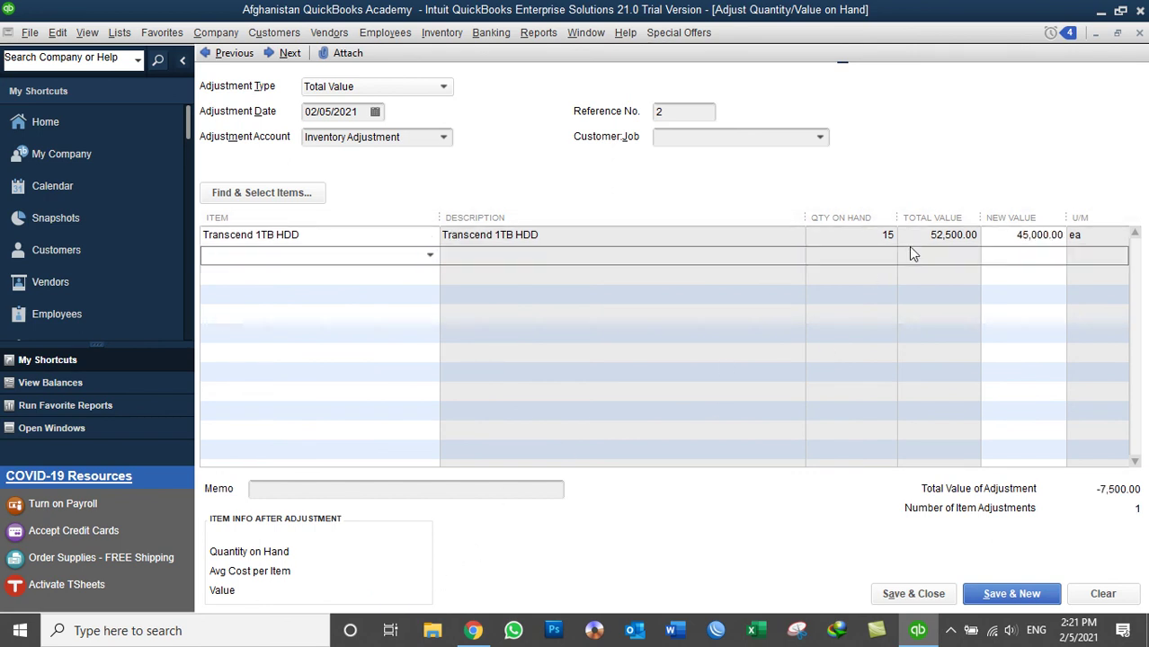
click(996, 239)
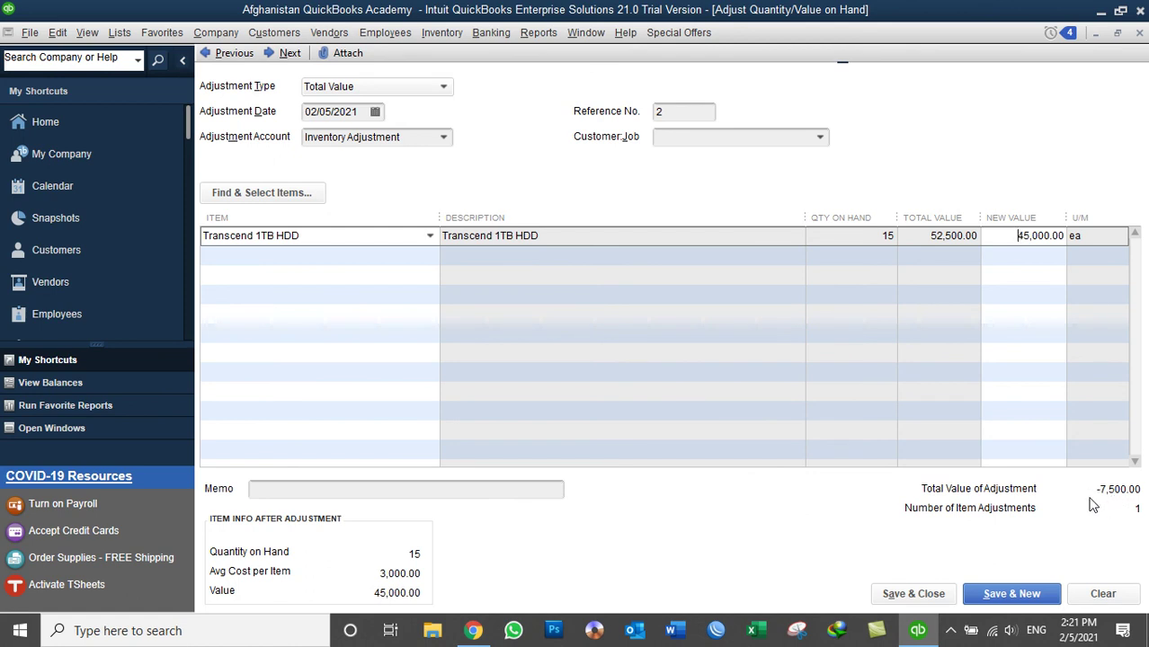
Step: Open the Windows Calculator, subtract 45000 from 52500 to check the adjustment's total value, and close it
key(super+r)
text(calc)
key(Return)
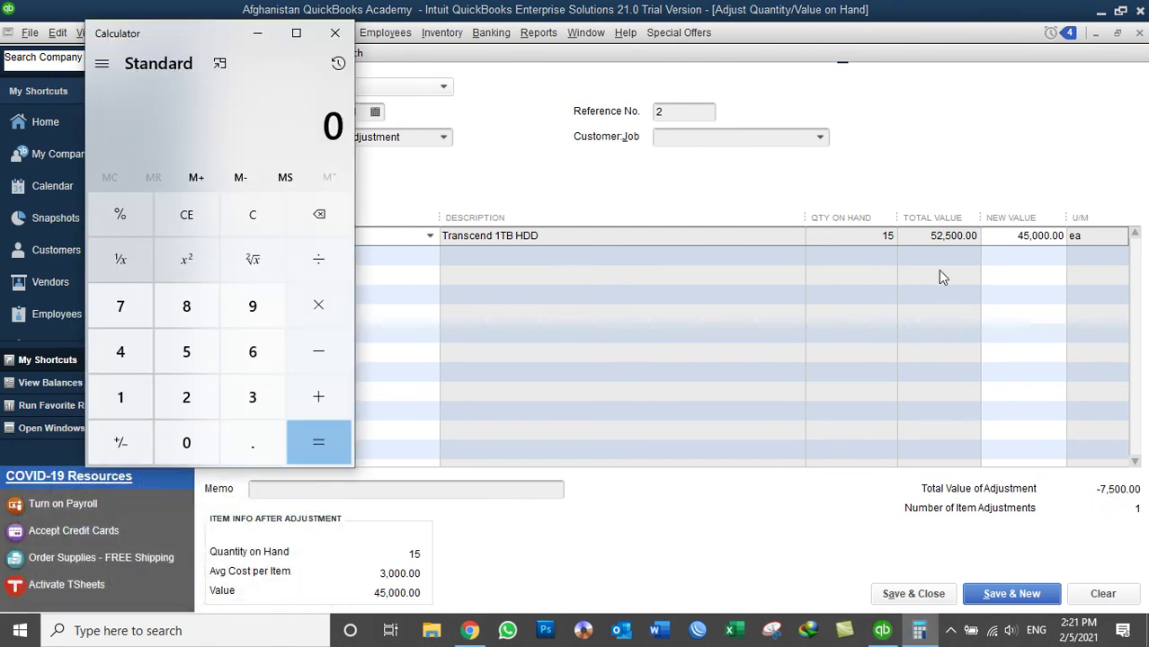
click(186, 351)
click(184, 395)
click(186, 352)
click(180, 449)
click(180, 449)
click(315, 353)
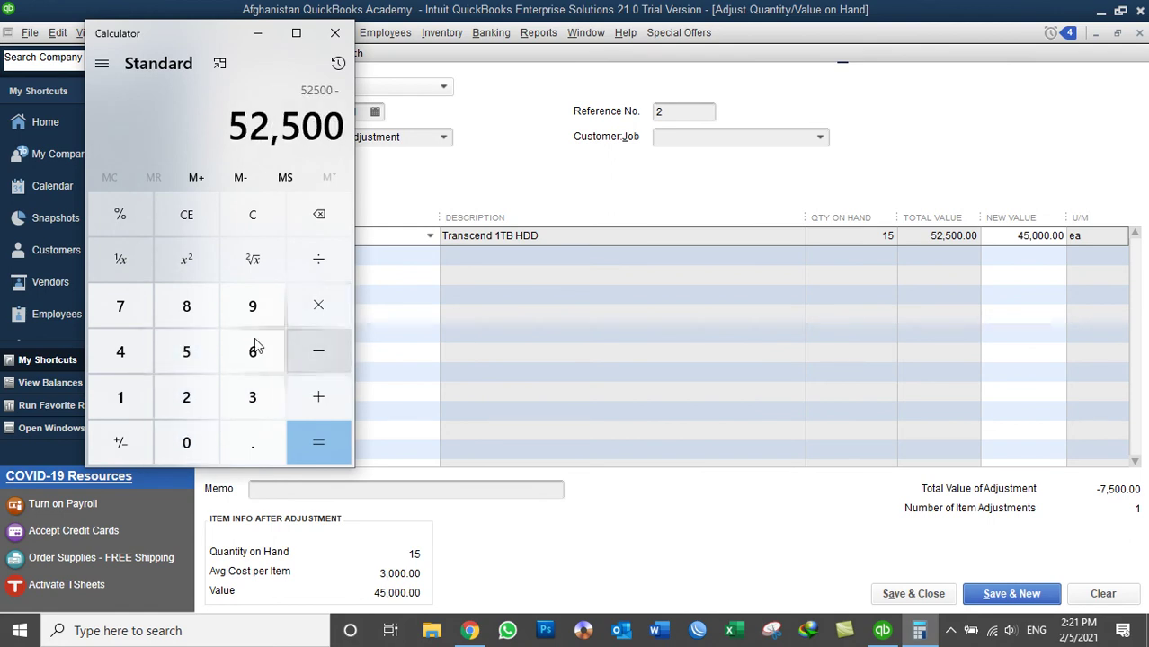
click(121, 355)
click(186, 352)
click(186, 442)
click(186, 443)
click(186, 442)
click(313, 442)
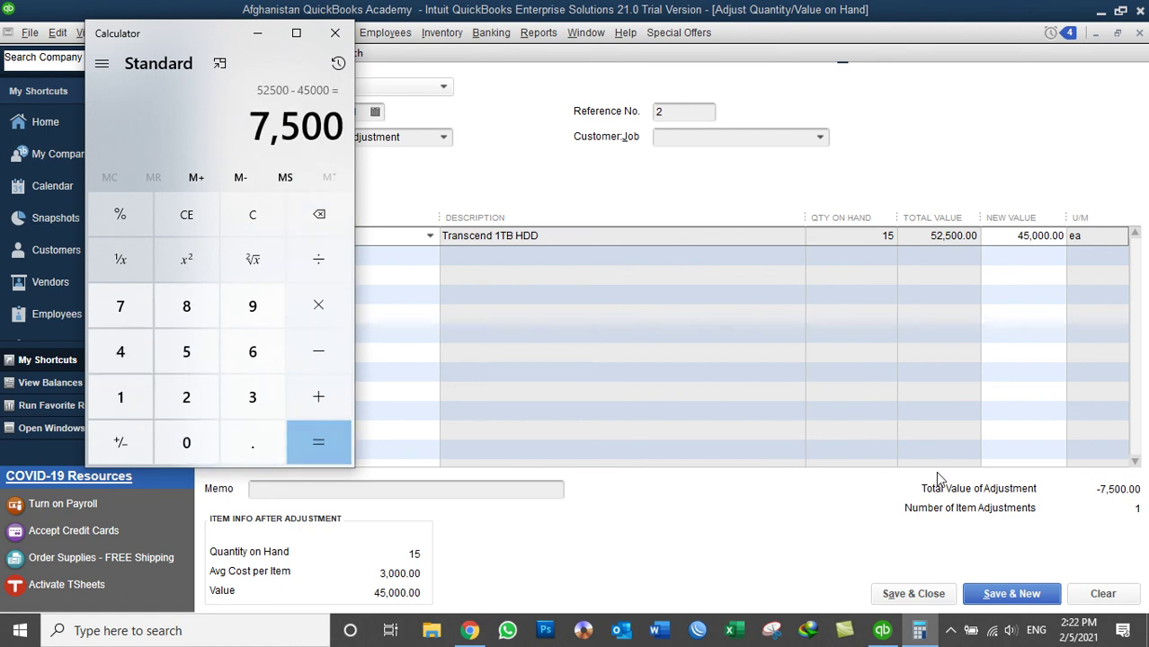
click(334, 33)
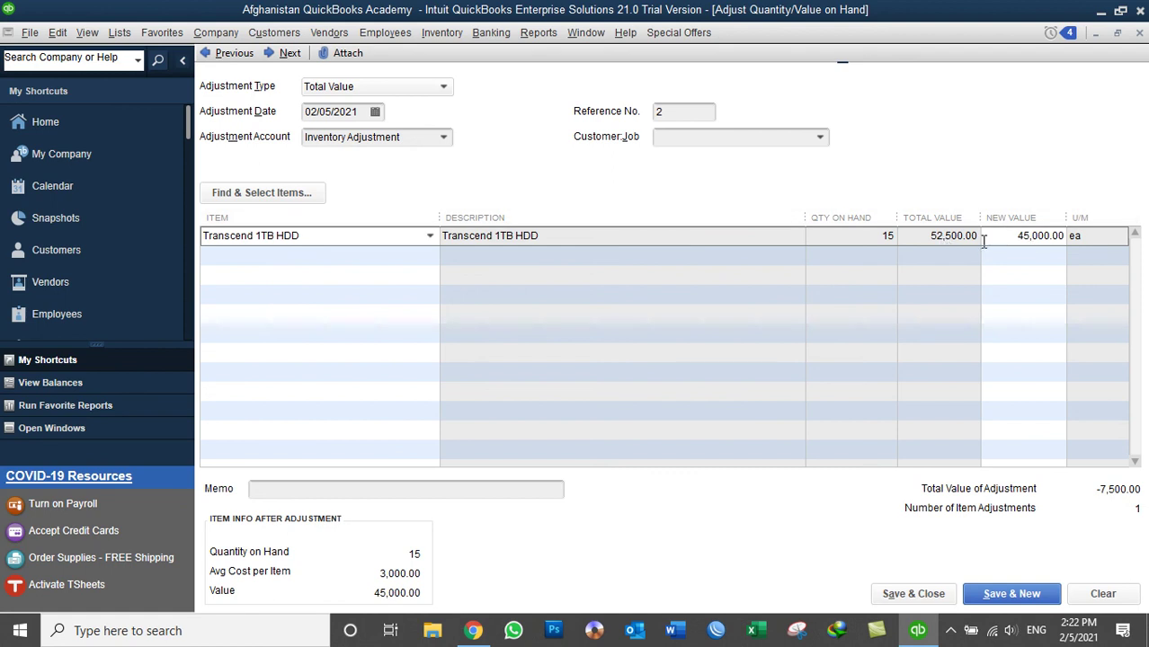
Step: Save and close the total value adjustment for Transcend 1TB HDD
drag(1051, 235, 1066, 236)
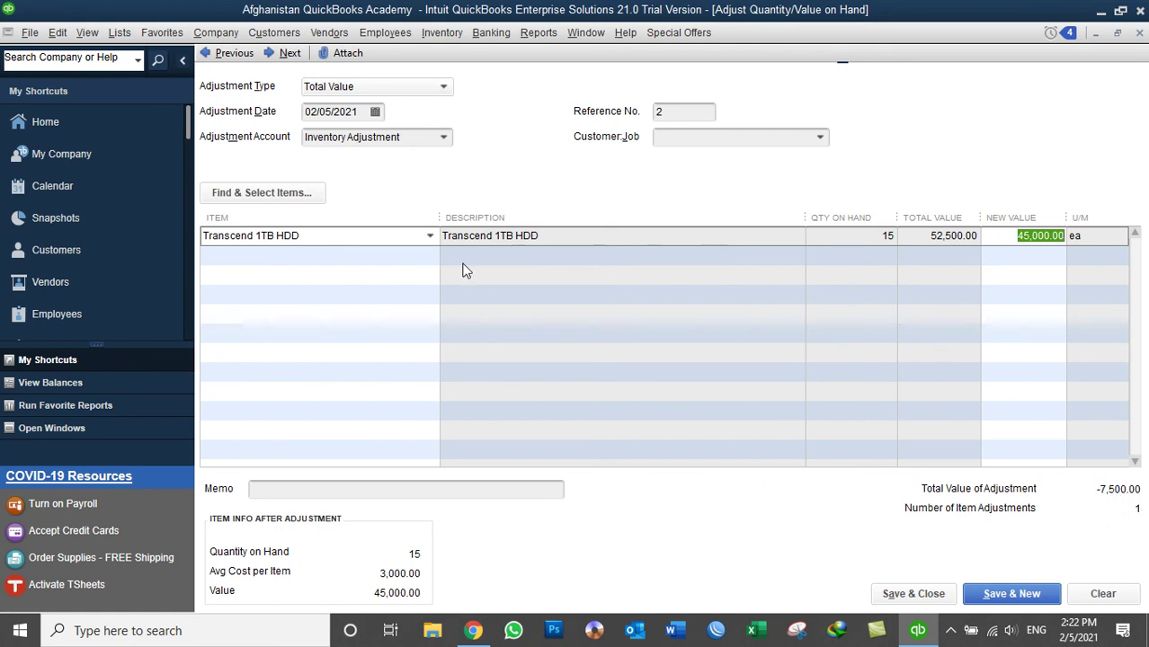
click(912, 597)
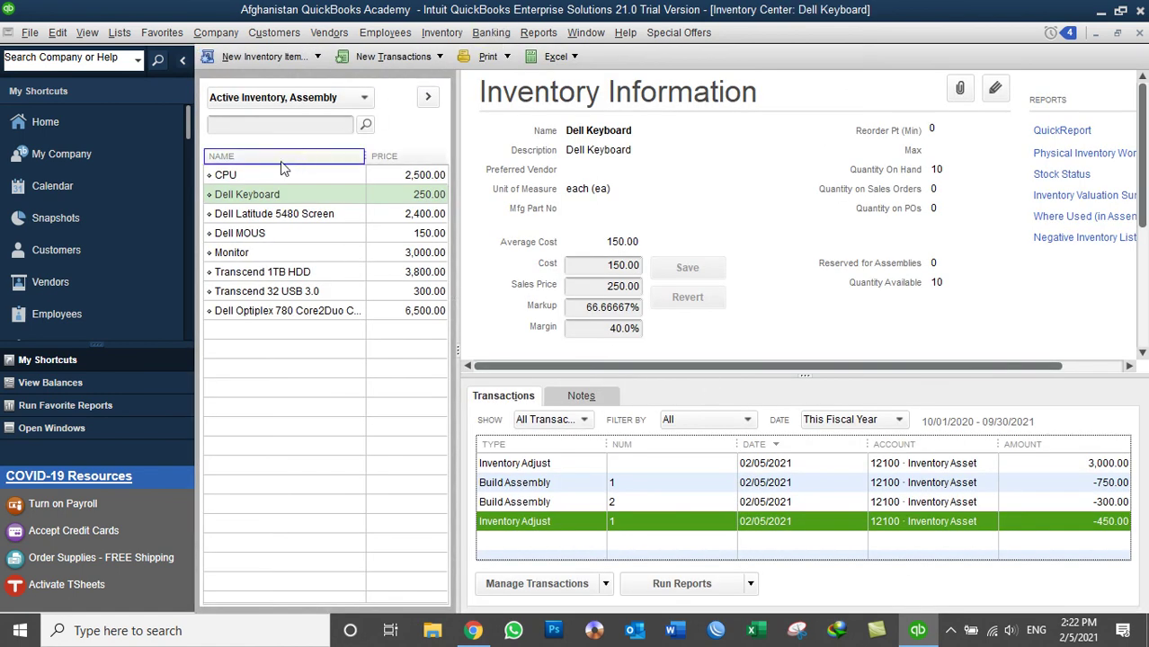
Step: Review the adjustment transactions, average cost, cost and sales price of Transcend 1TB HDD in the Inventory Center, and close it
click(263, 273)
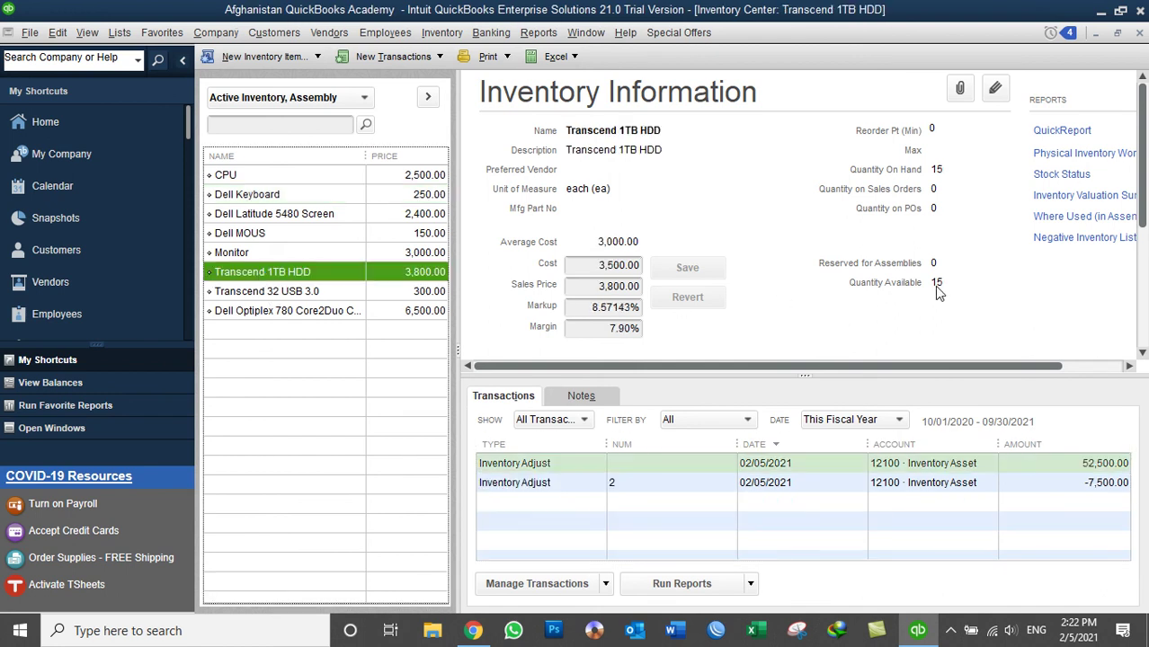
double_click(1084, 484)
click(1086, 486)
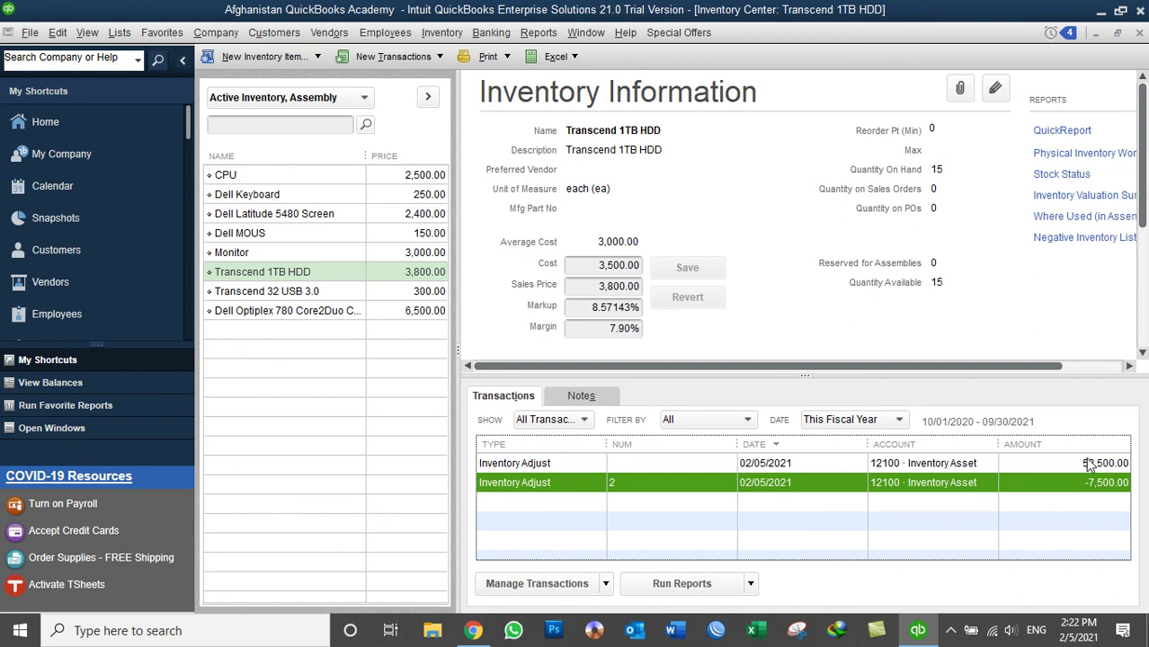
click(1082, 462)
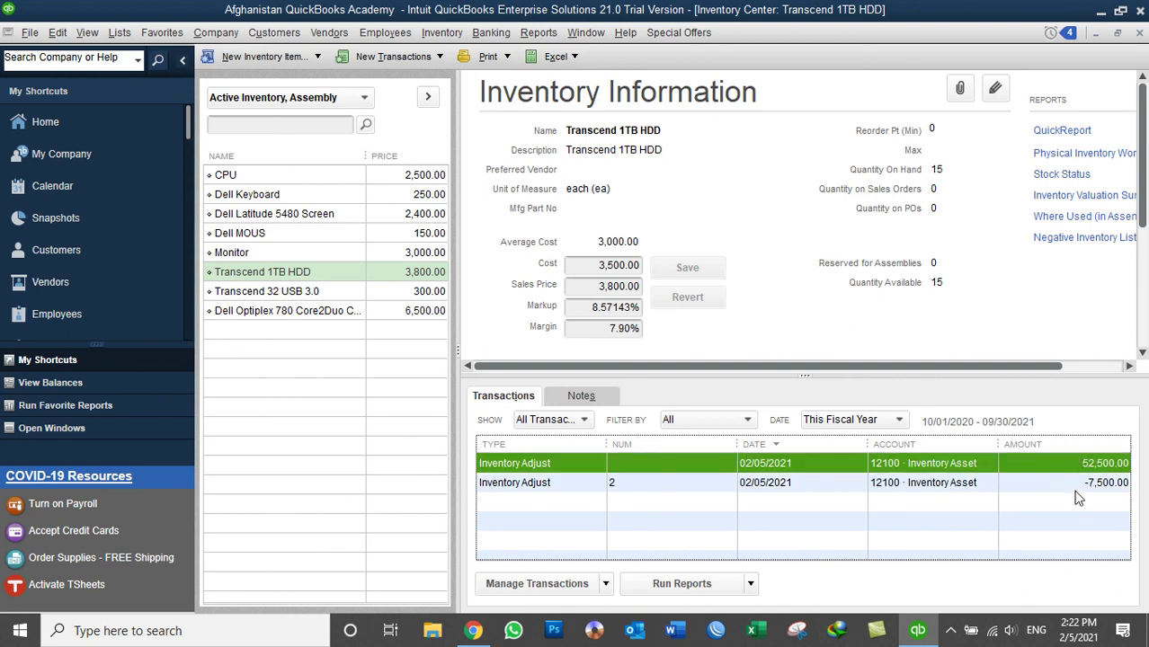
click(1077, 487)
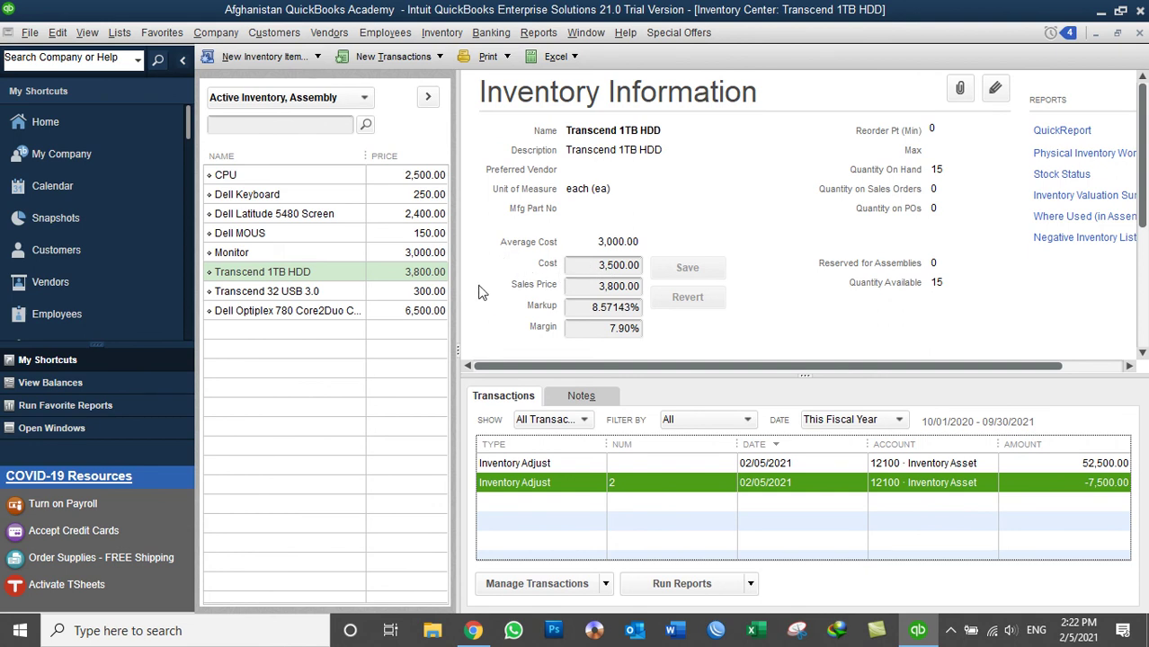
drag(581, 260, 641, 258)
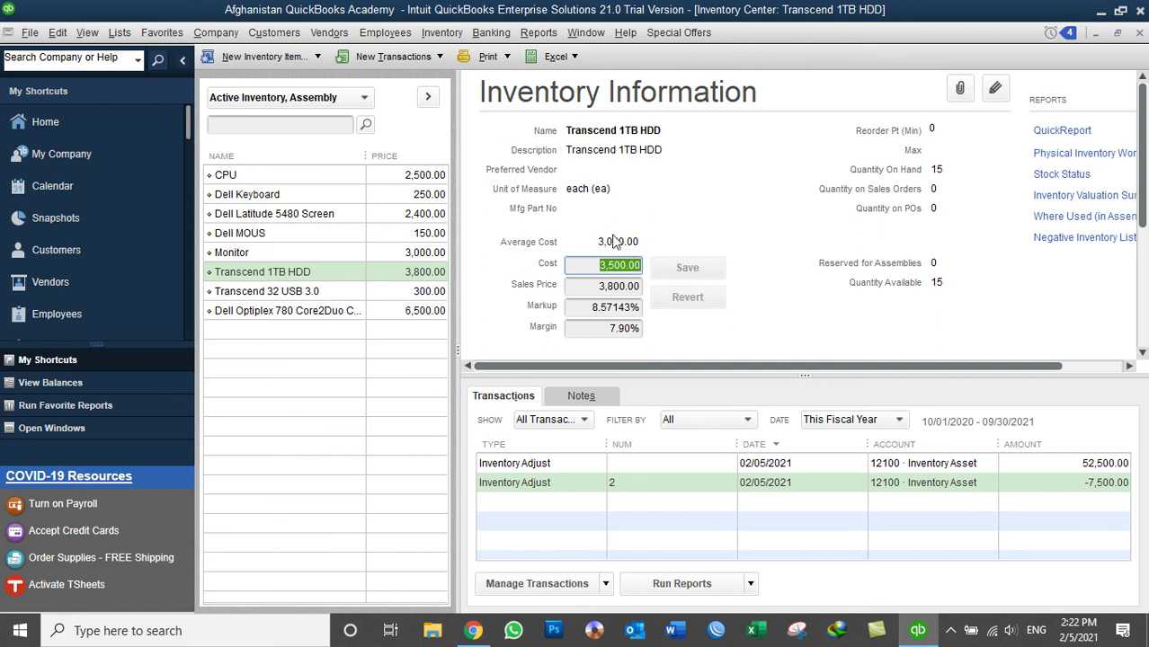
drag(586, 286, 641, 286)
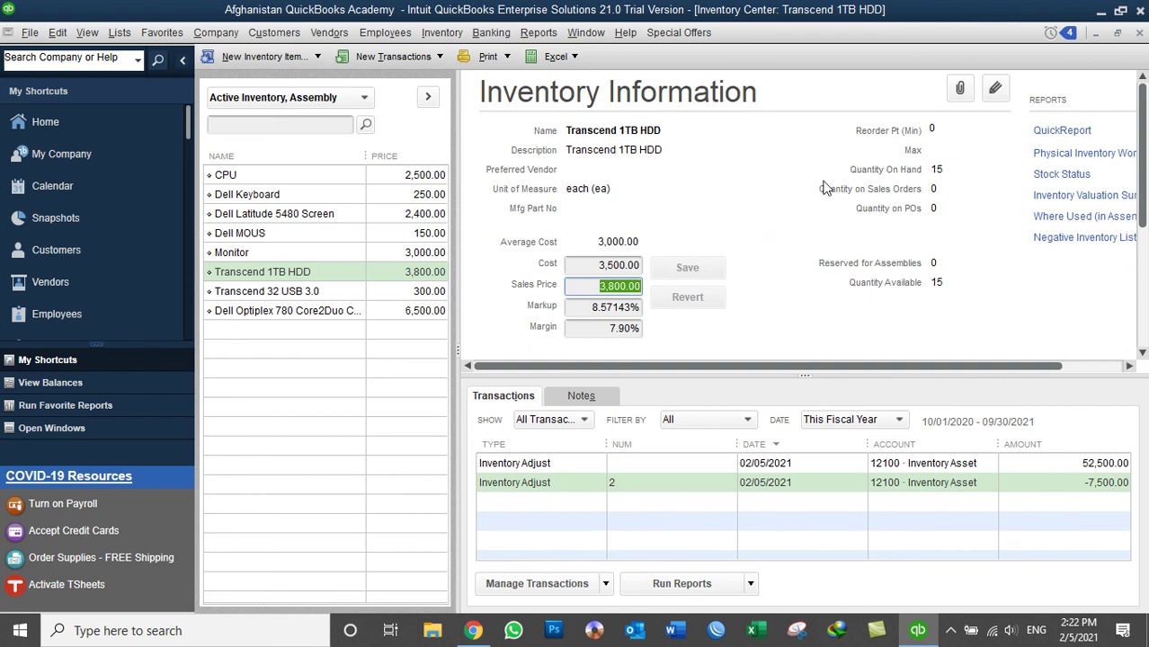
click(1140, 34)
Step: Start an inventory adjustment of type Quantity and Total Value and add Transcend 32 USB 3.0 to it
click(442, 33)
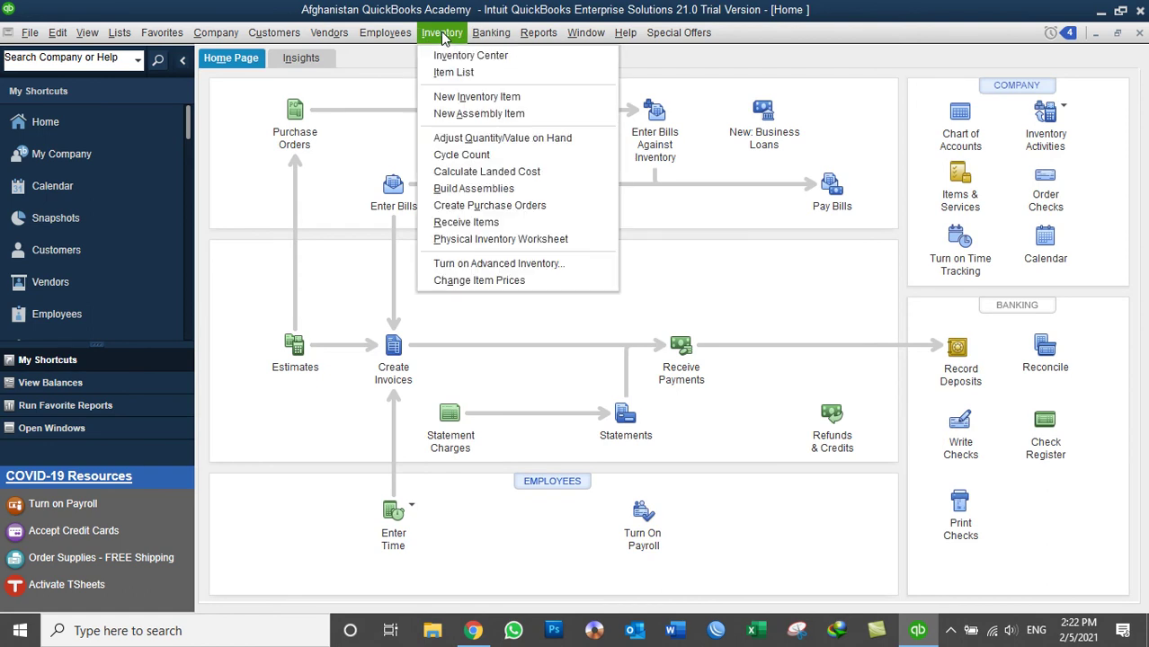
click(480, 138)
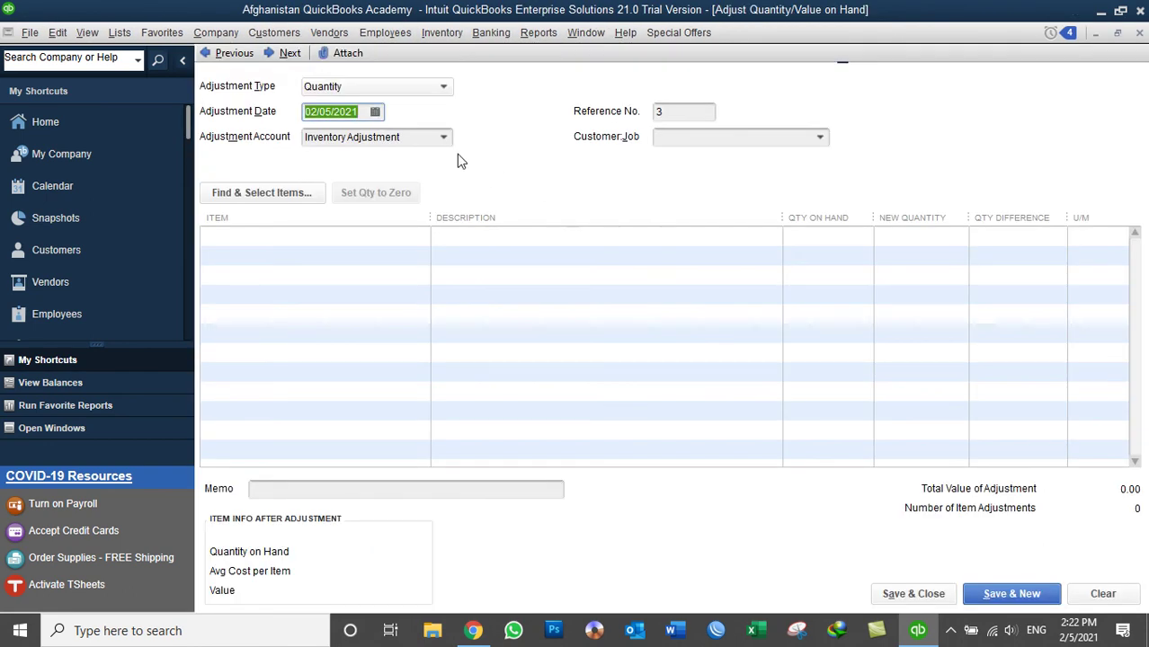
click(418, 88)
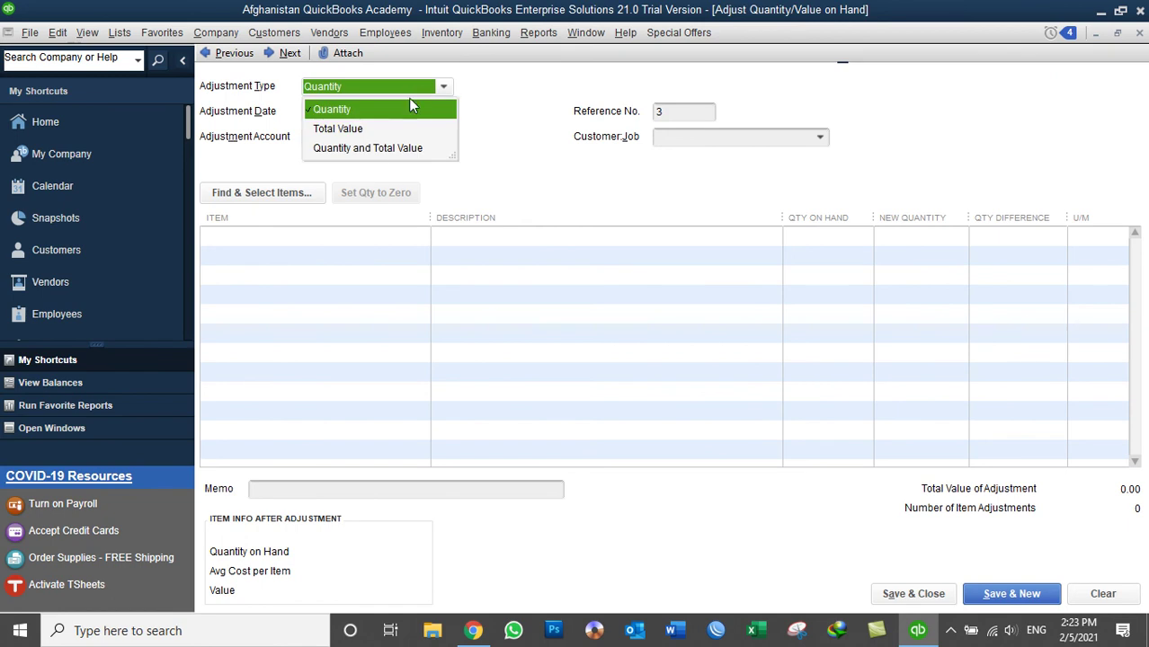
click(375, 150)
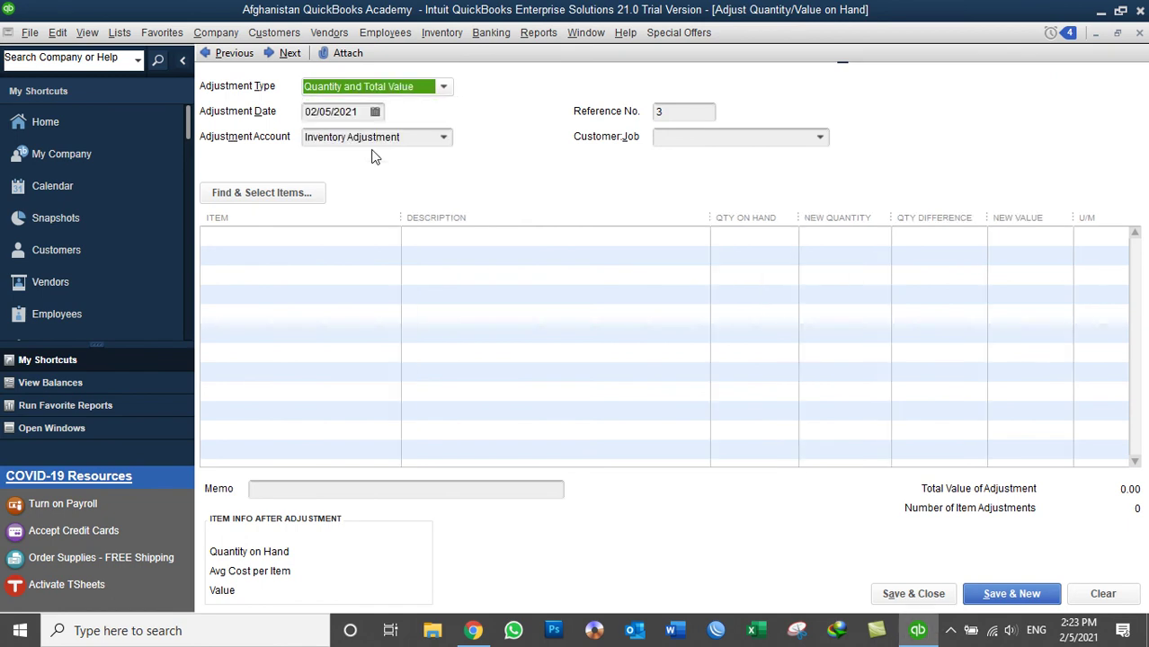
click(287, 195)
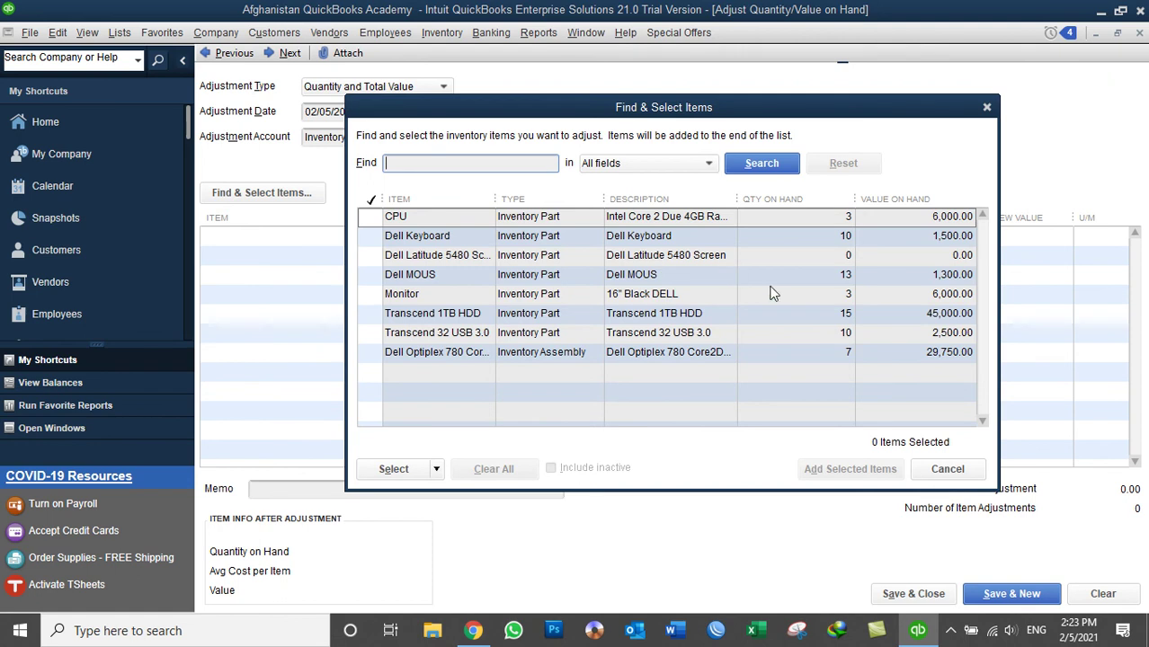
click(370, 334)
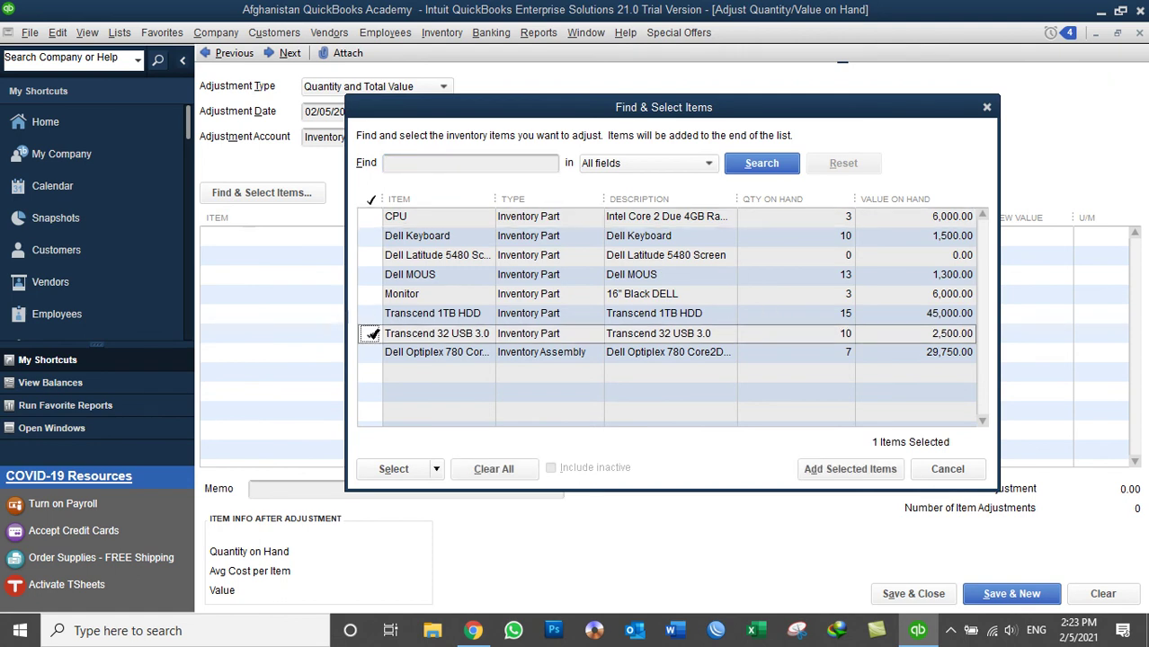
click(826, 478)
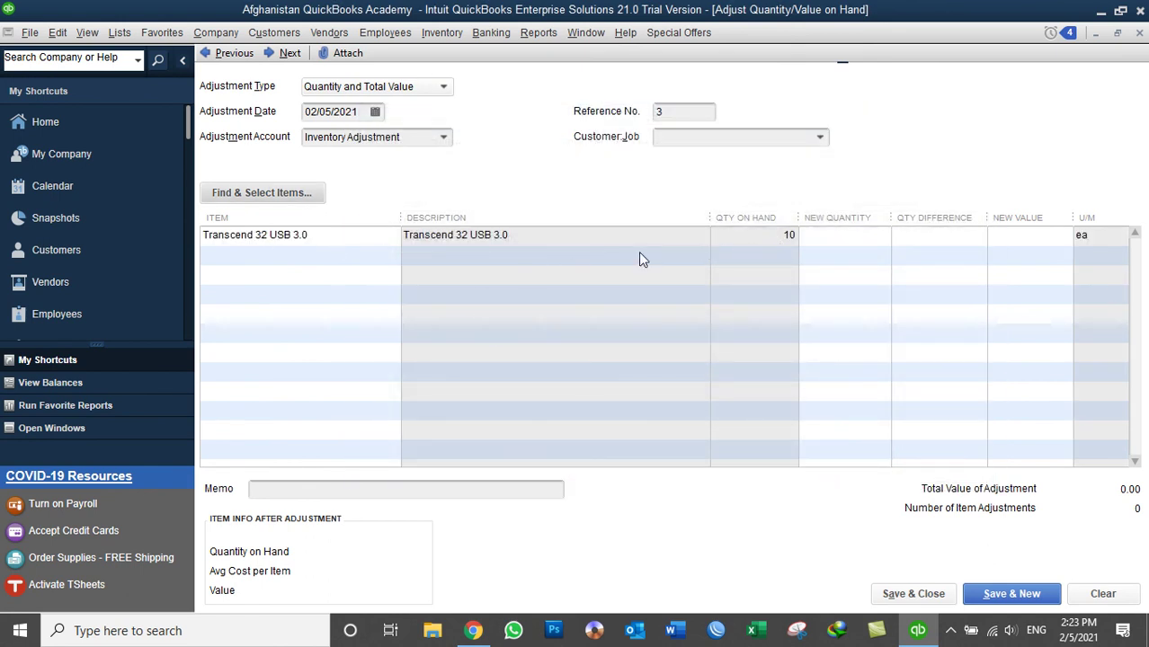
Step: Set the new quantity of Transcend 32 USB 3.0 to 15 and its new value to 4,500.00 in the adjustment
click(823, 236)
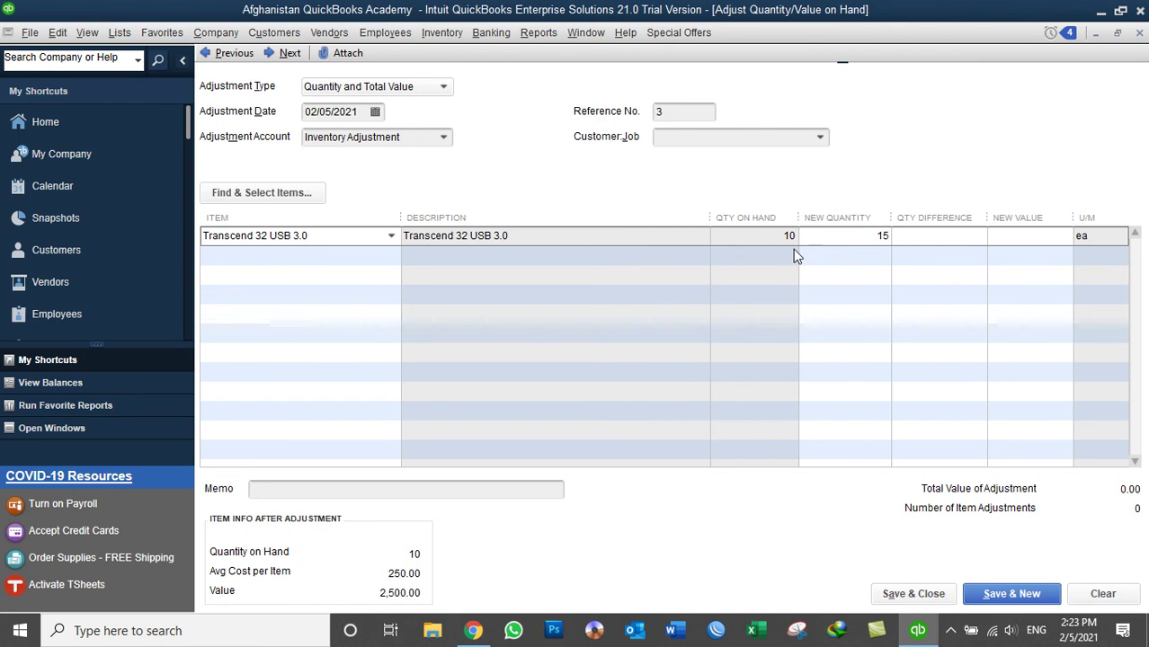
key(Tab)
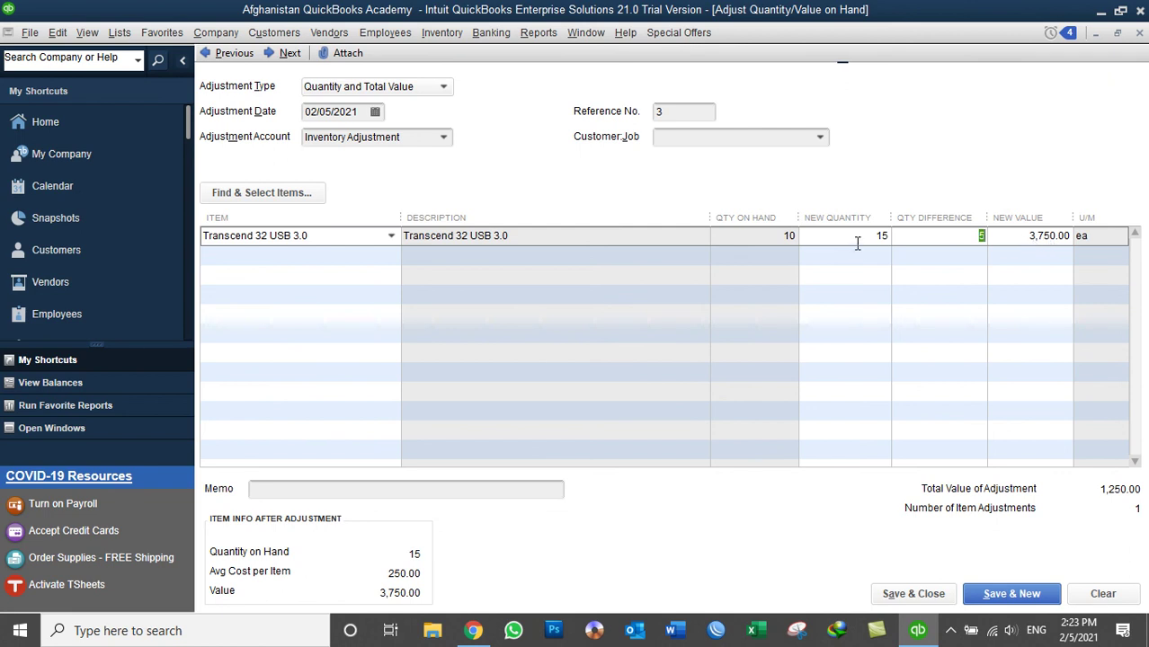
click(1005, 240)
text(4500)
key(Tab)
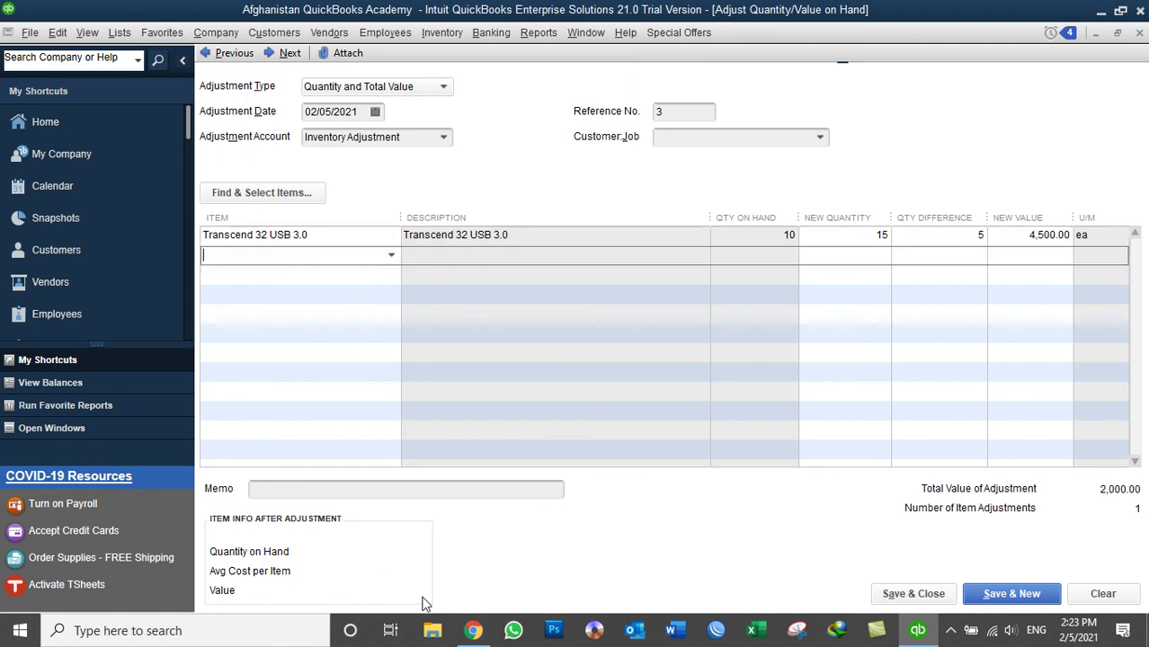
Step: Check the entered quantity and value against the item info for Transcend 32 USB 3.0, and save and close the adjustment
click(1026, 235)
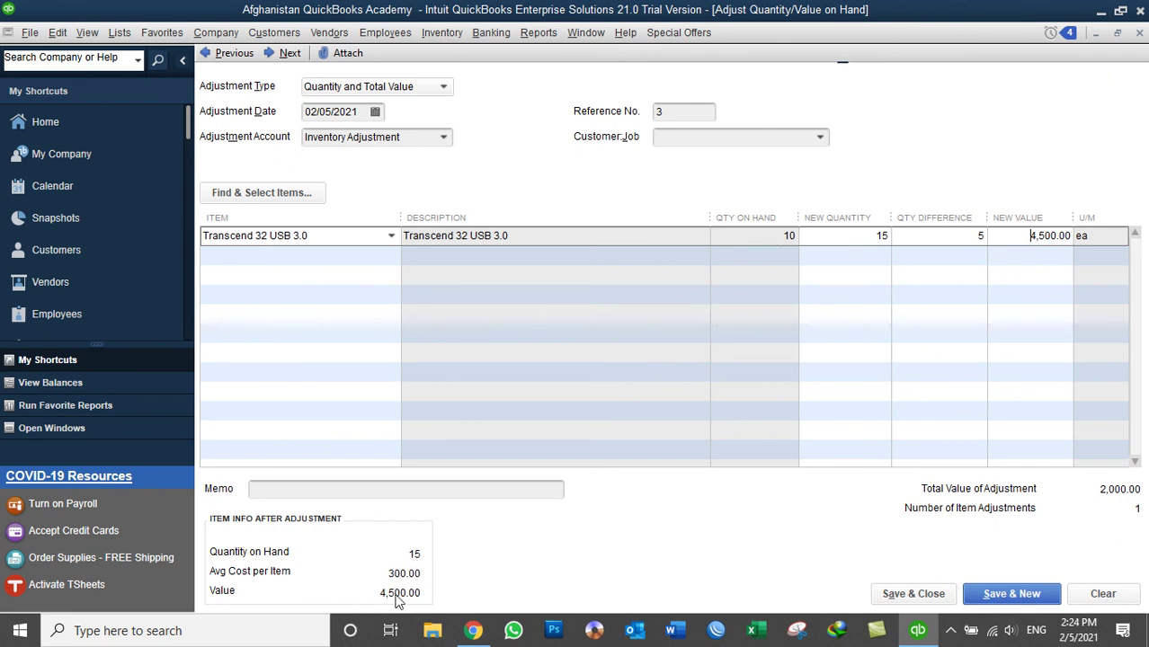
drag(1027, 236, 1078, 232)
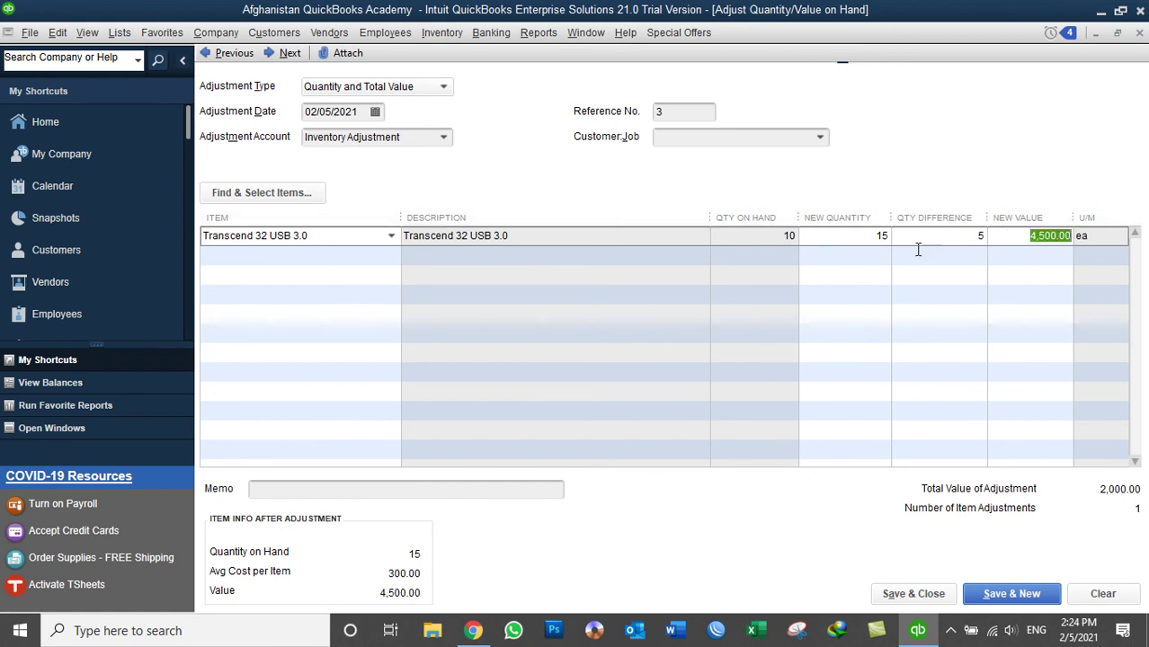
drag(861, 238, 908, 237)
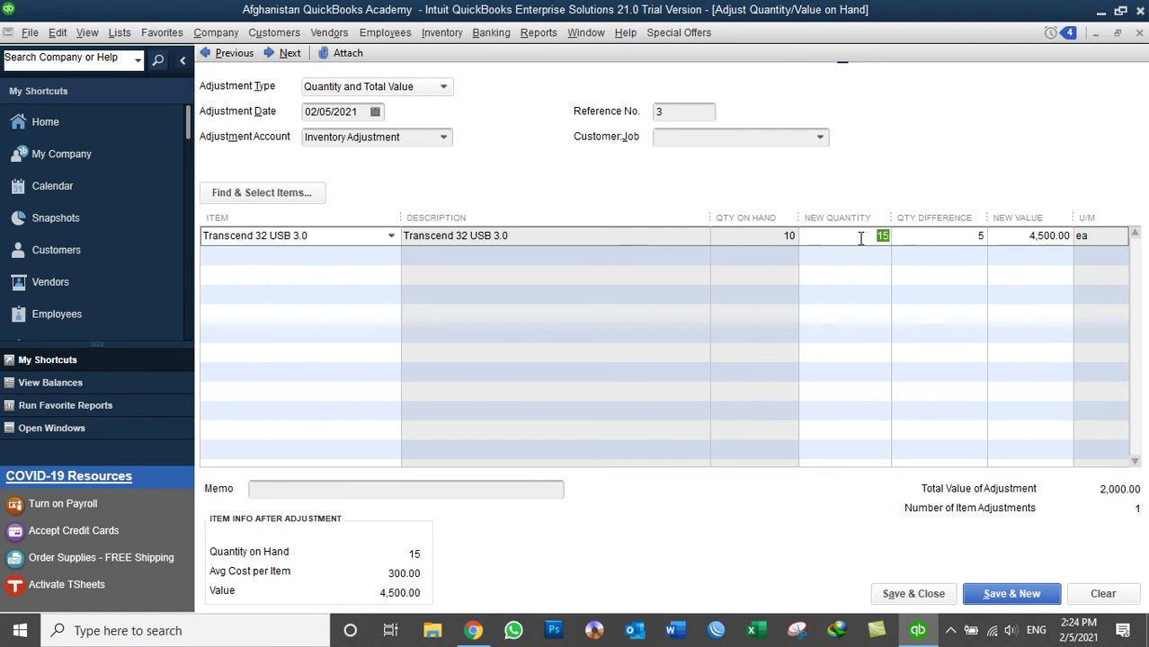
click(1018, 243)
drag(1019, 245, 1084, 252)
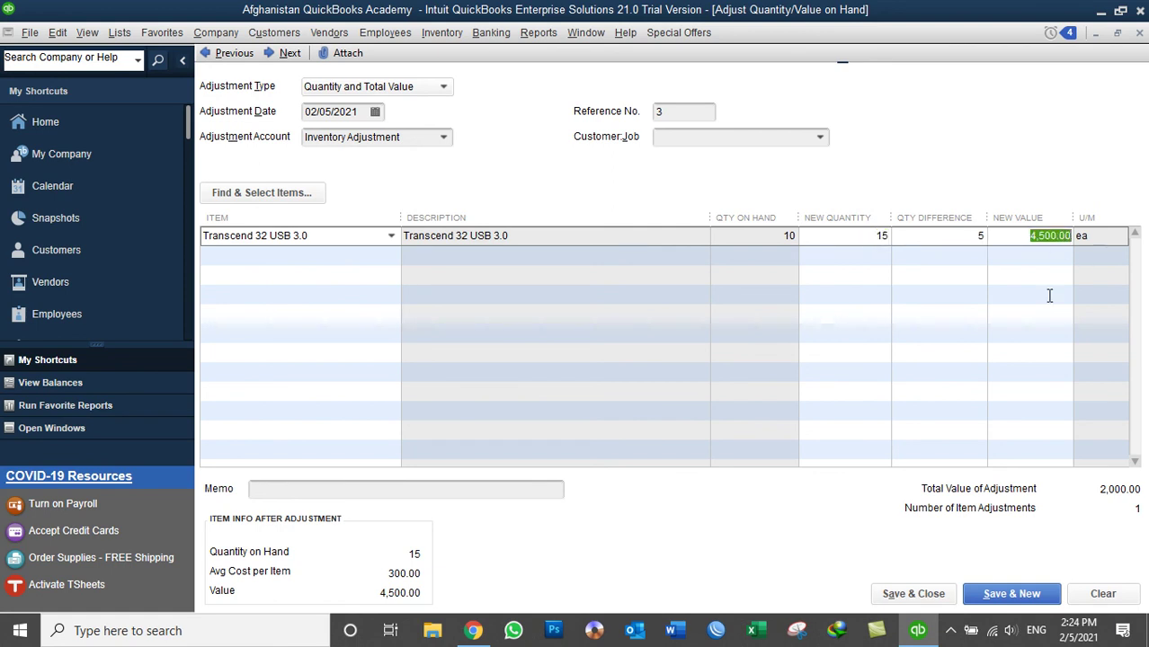
click(914, 594)
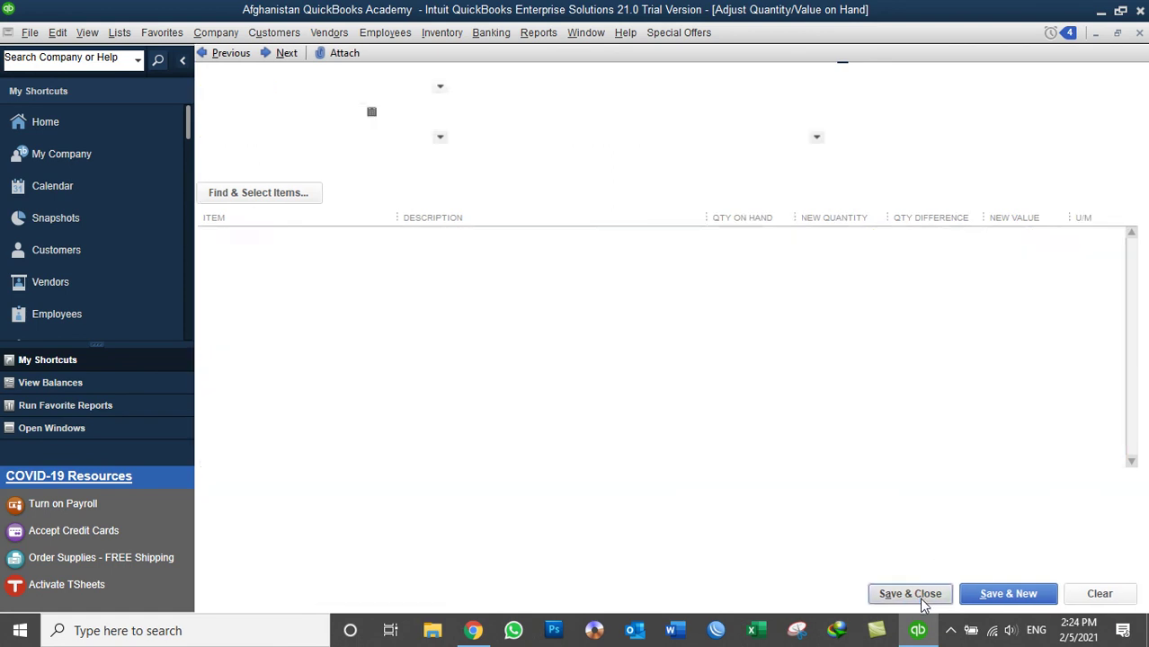
Step: Review the quantity on hand, average cost and adjustment transactions of Transcend 32 USB 3.0 in the Inventory Center
click(450, 38)
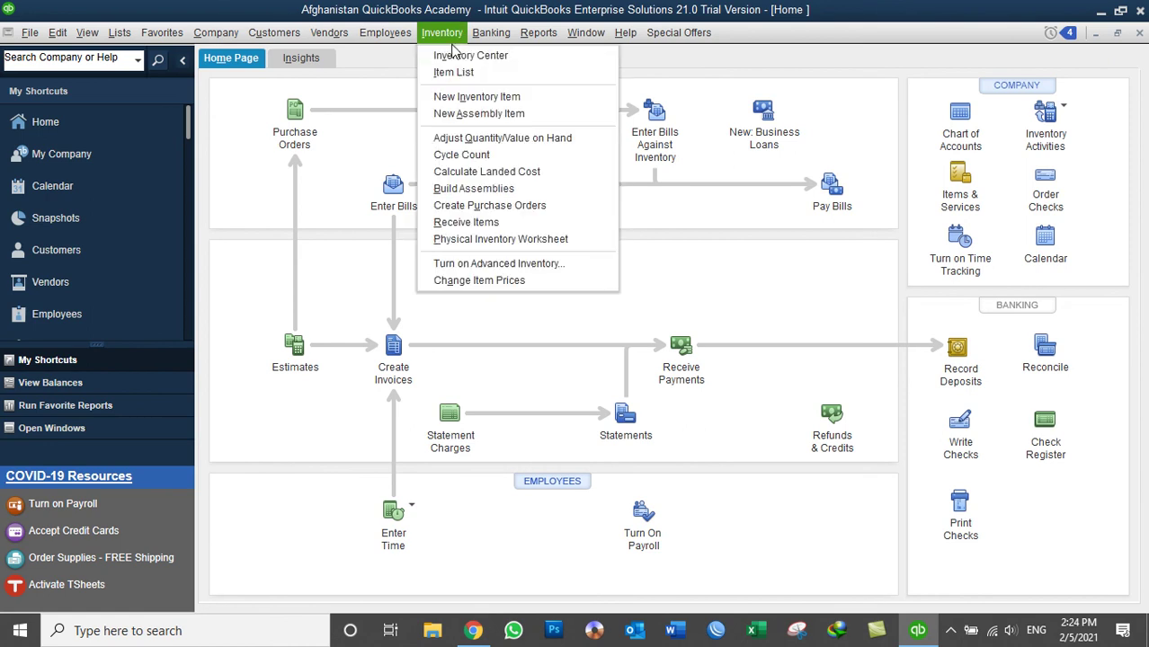
click(456, 56)
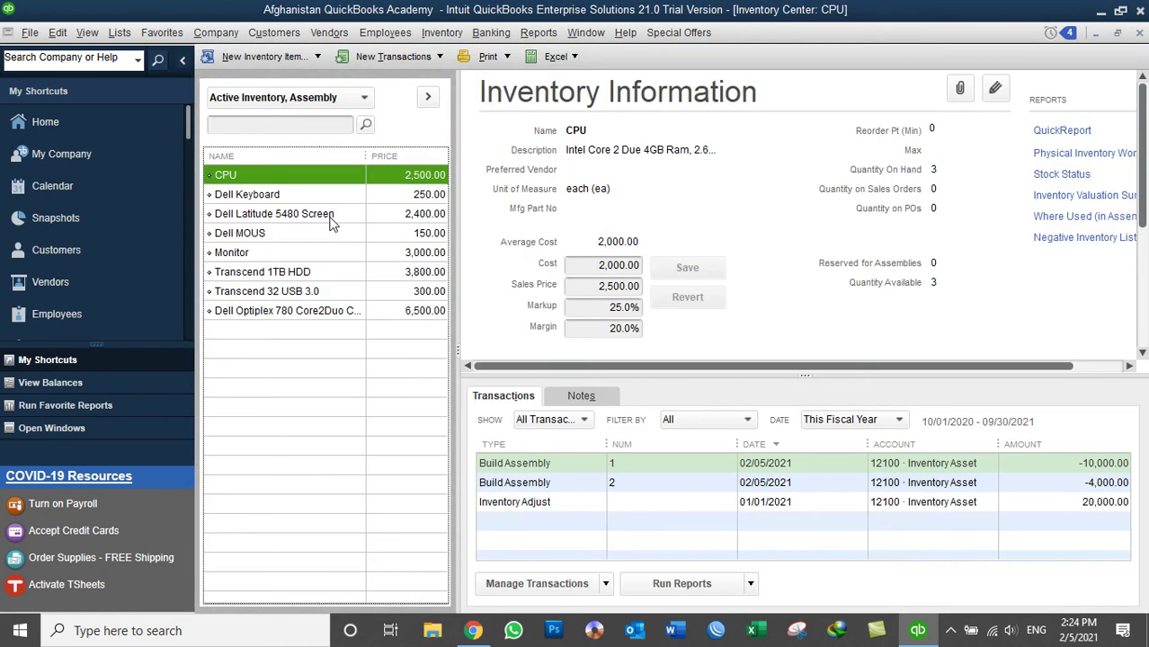
click(232, 291)
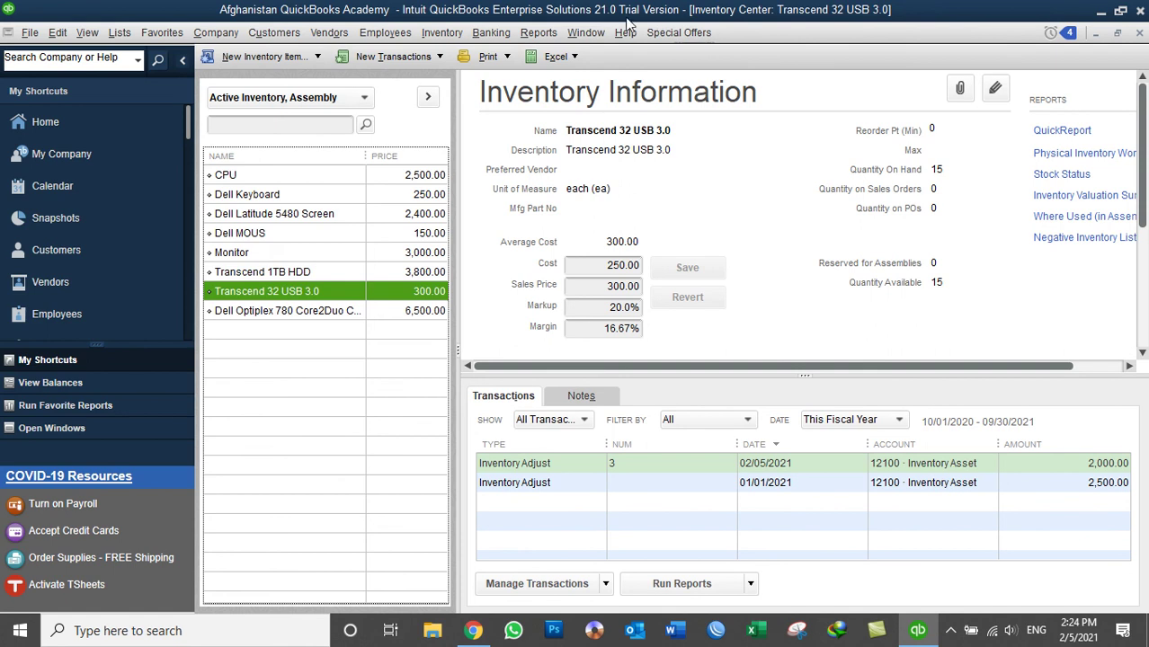
Step: Review the Physical Inventory Worksheet with a widened Item column and the QuickReport behind Transcend 32 USB 3.0's quantity, and close both reports
click(539, 32)
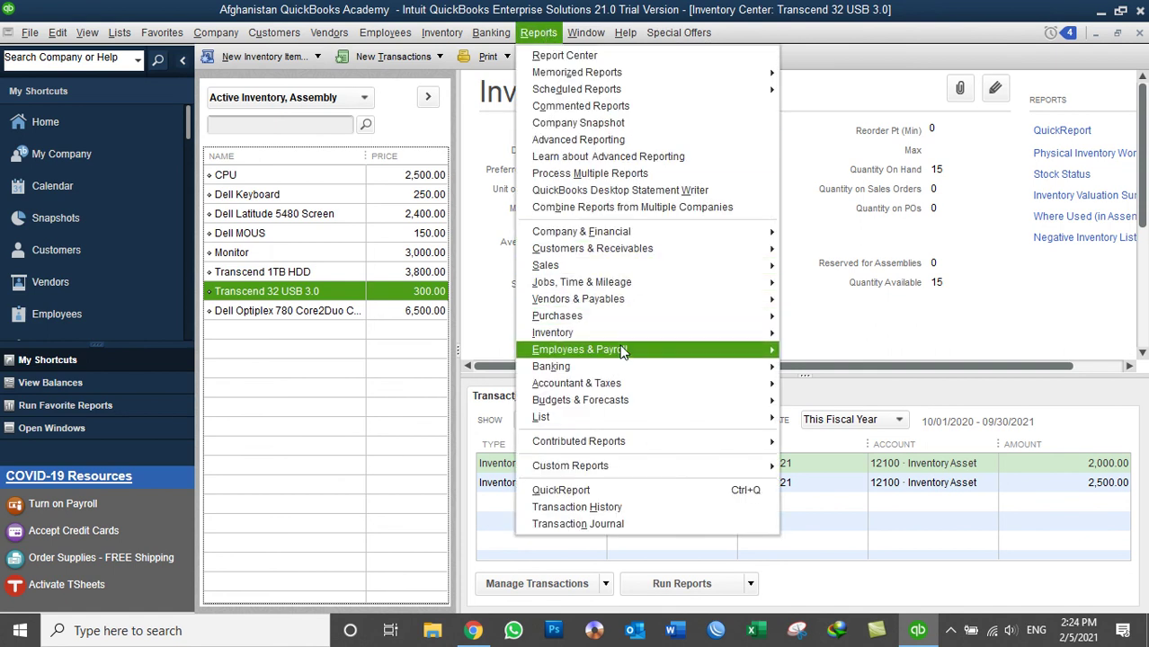
mouse_move(707, 336)
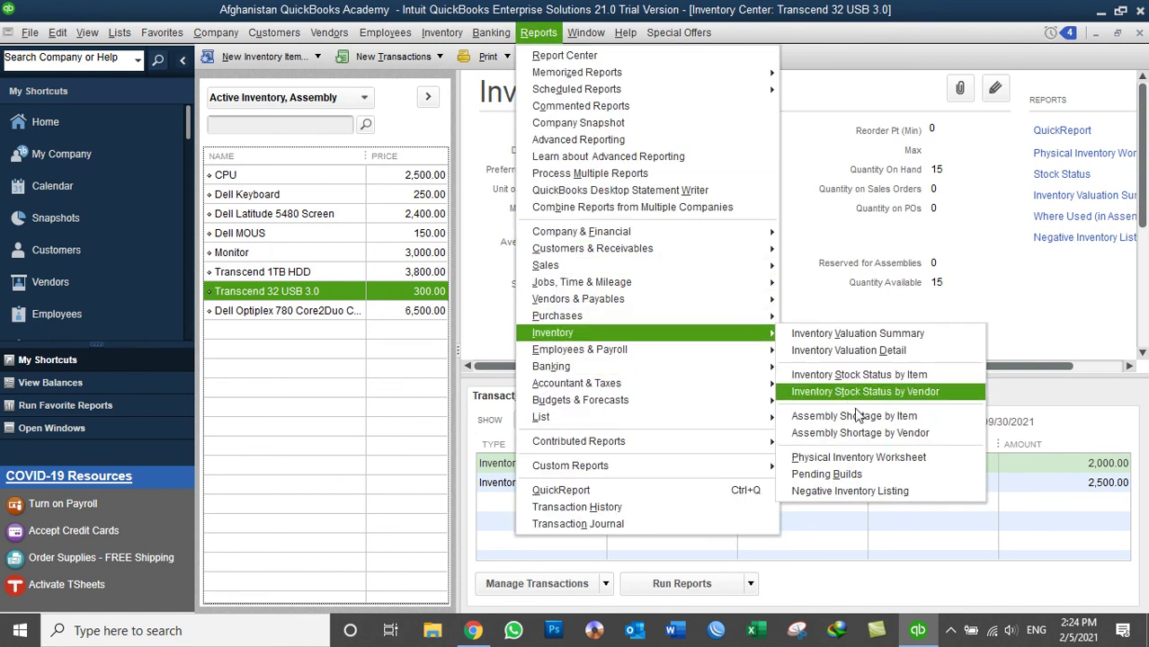
click(858, 458)
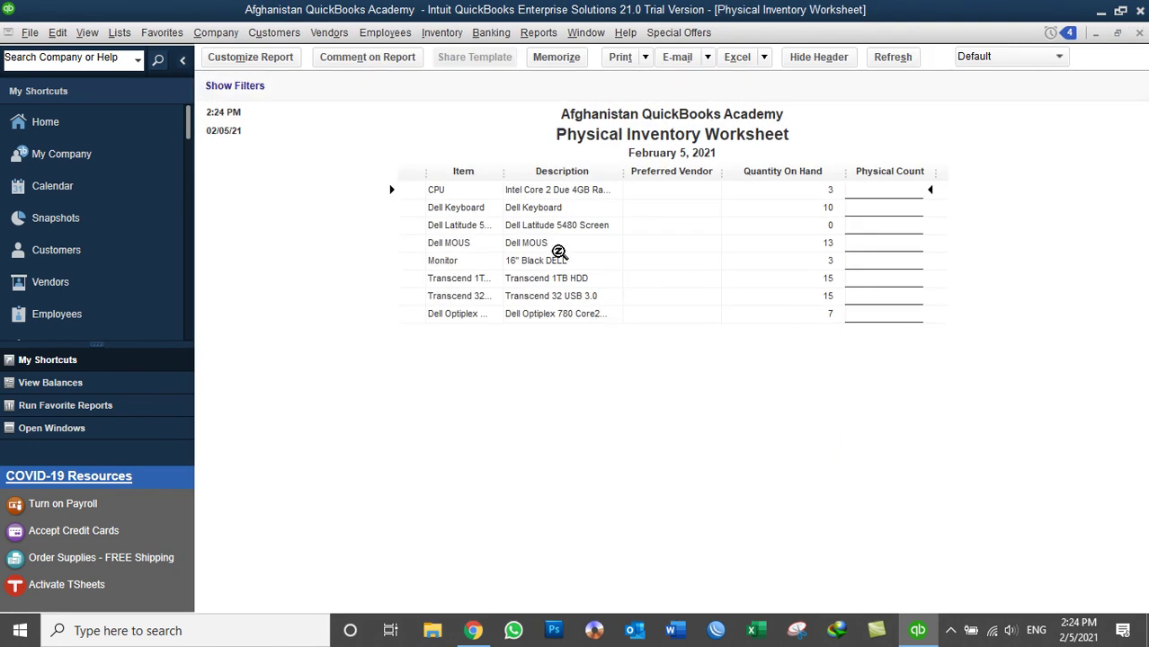
drag(505, 176, 563, 178)
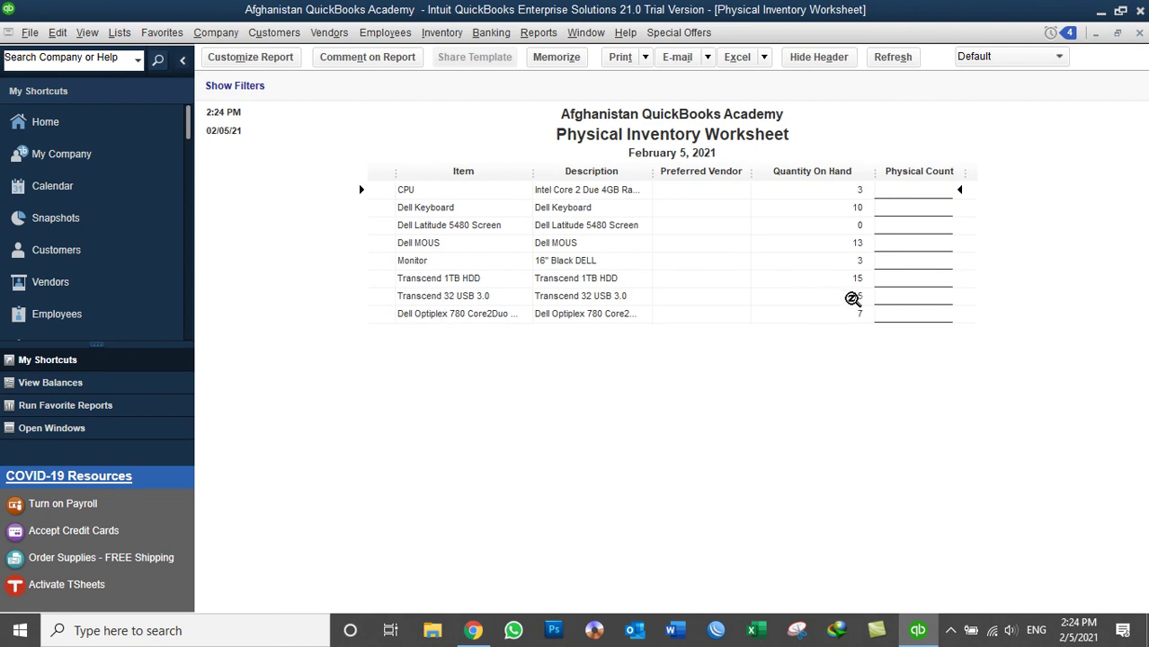
double_click(839, 295)
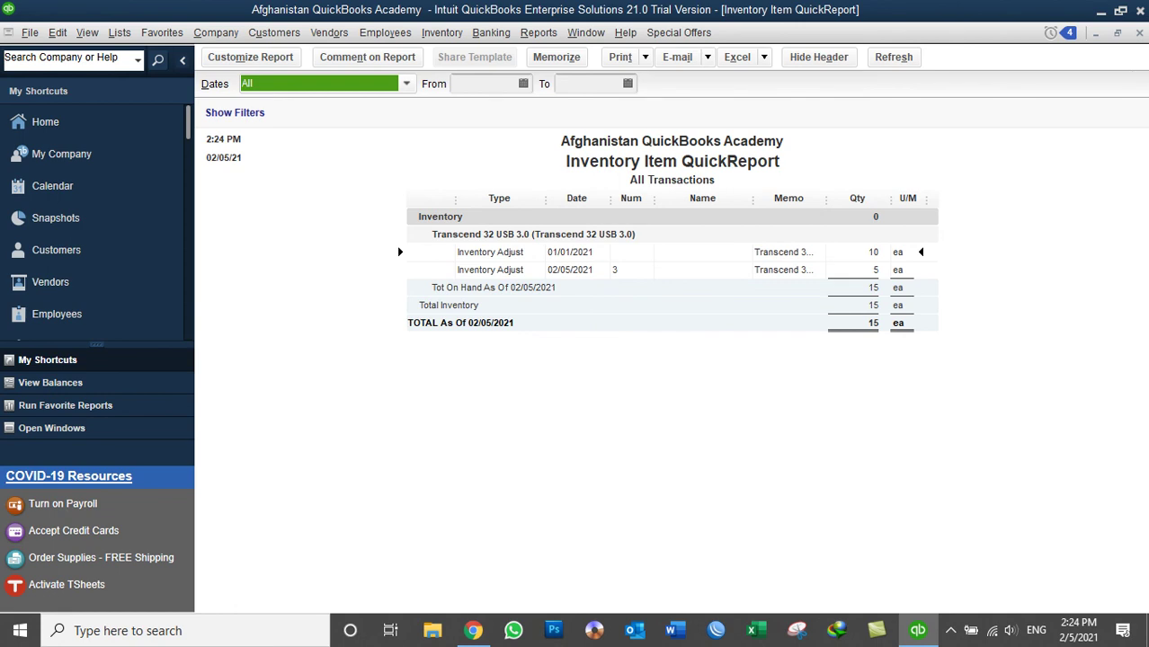
click(1139, 33)
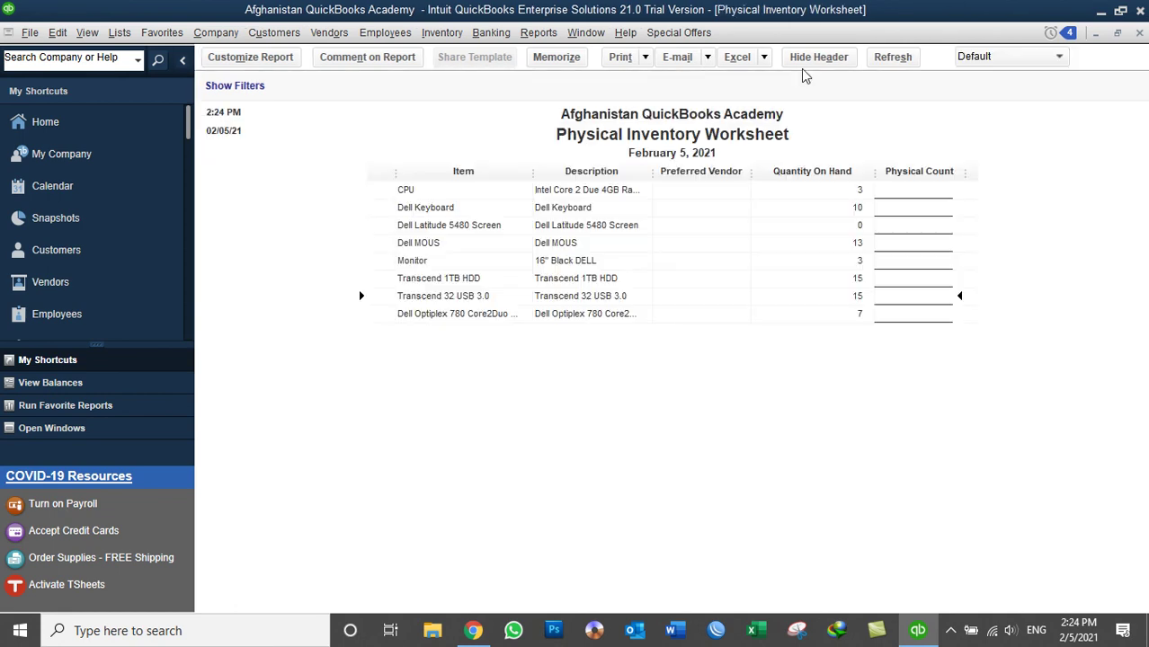
click(1139, 33)
Step: Examine the Advanced Inventory Settings in the Items & Inventory preferences, including serial/lot numbers, FIFO, barcodes and multiple locations, and cancel out of both dialogs
click(442, 33)
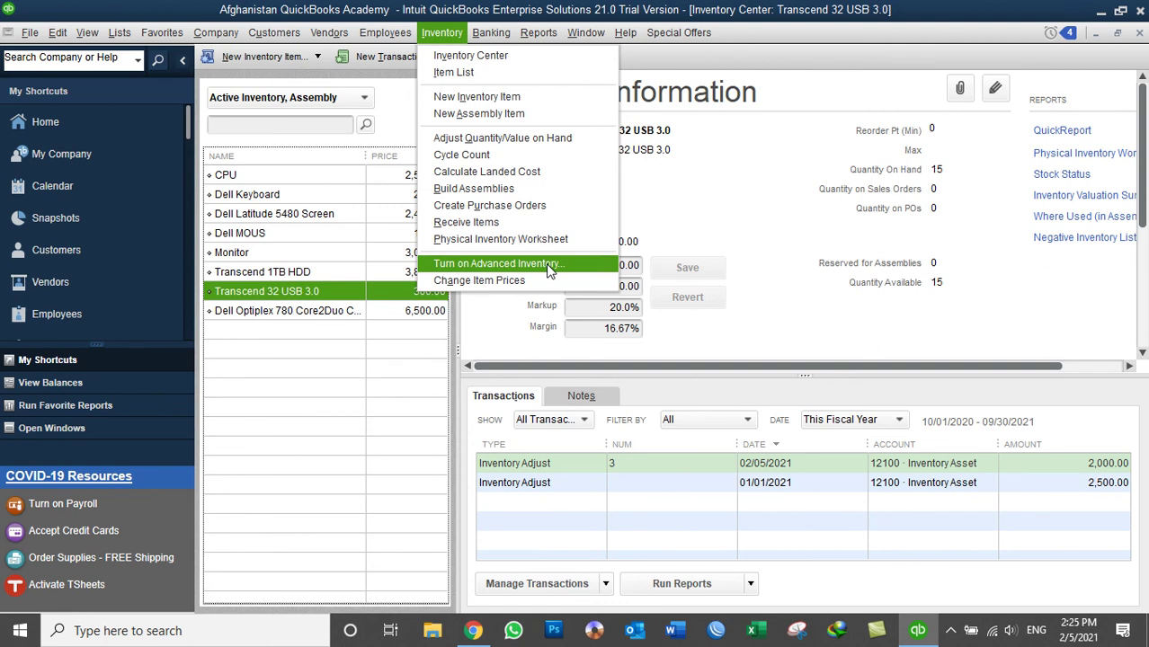
click(57, 32)
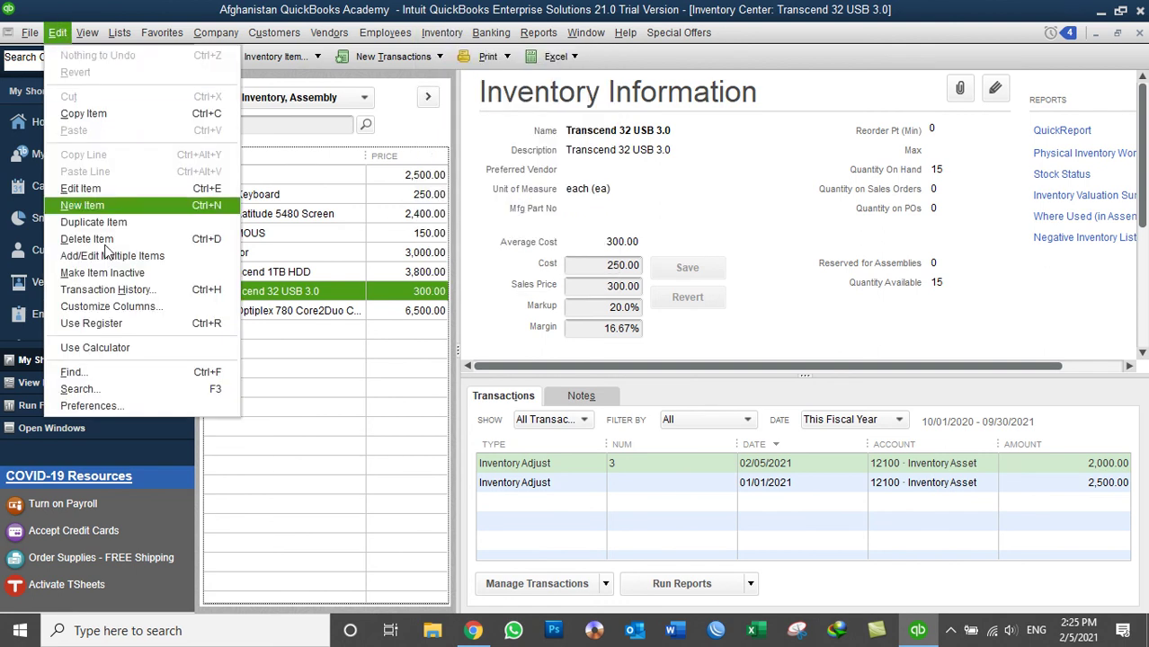
click(117, 407)
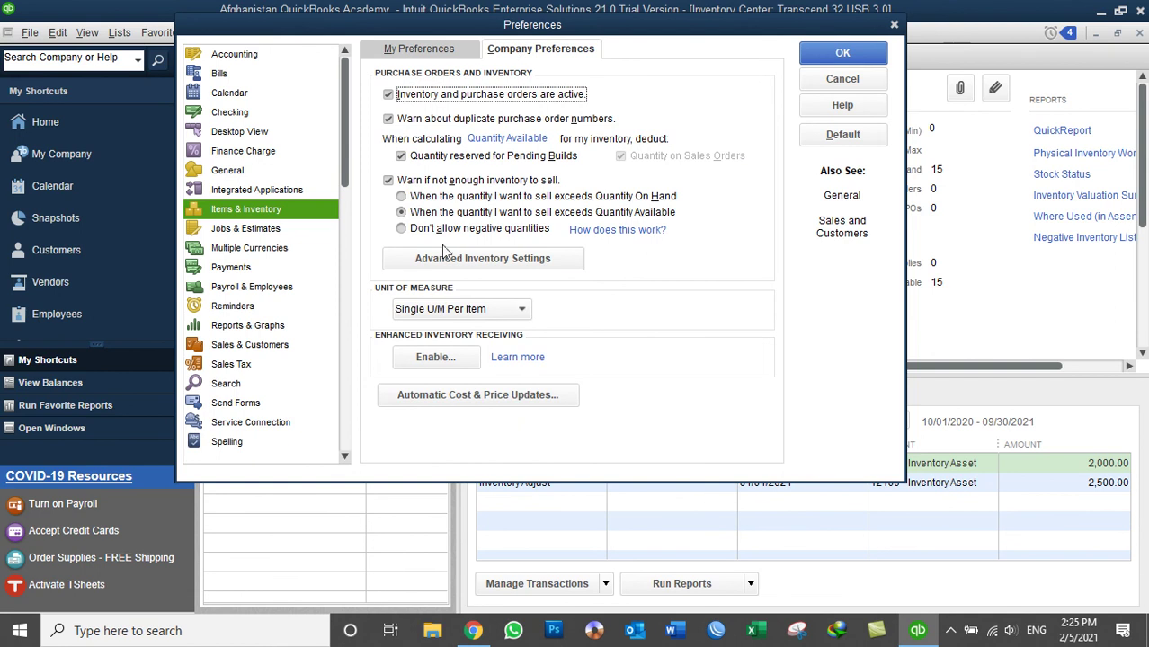
click(438, 261)
click(386, 106)
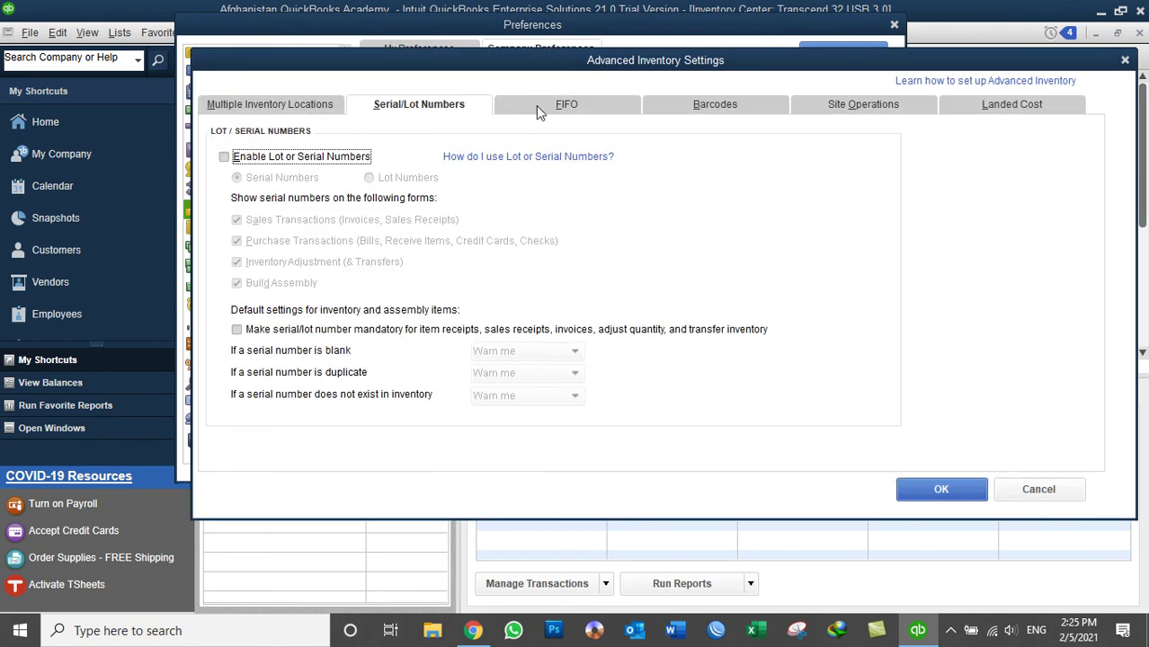
click(575, 108)
click(689, 106)
click(520, 112)
click(432, 108)
click(337, 108)
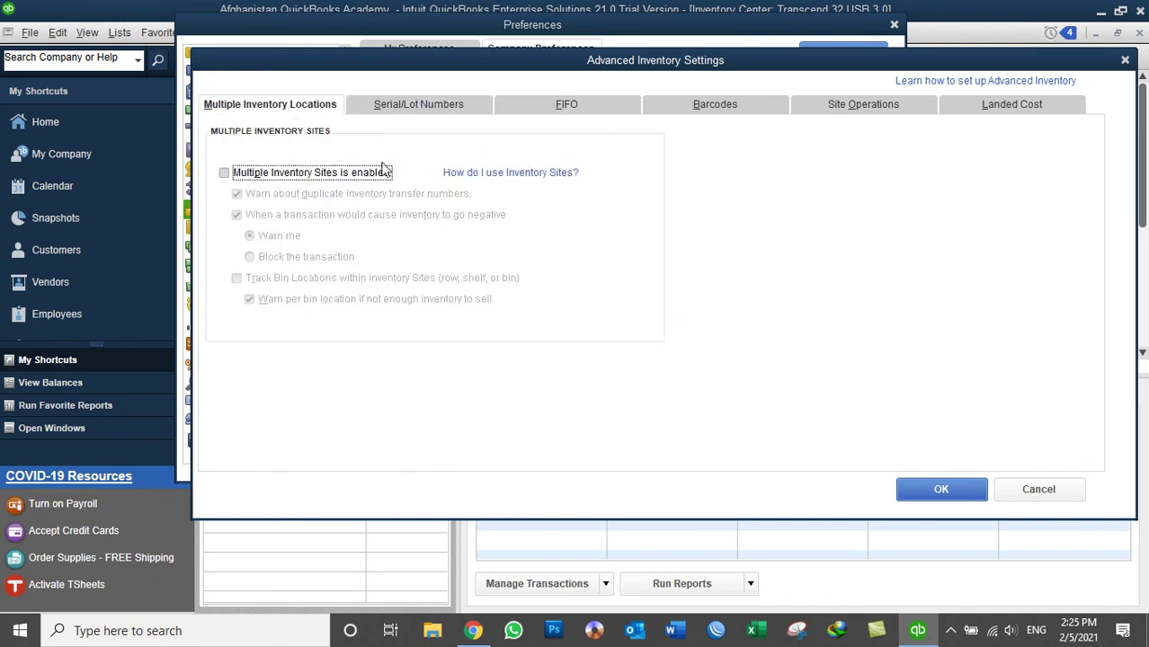
click(1037, 488)
click(852, 83)
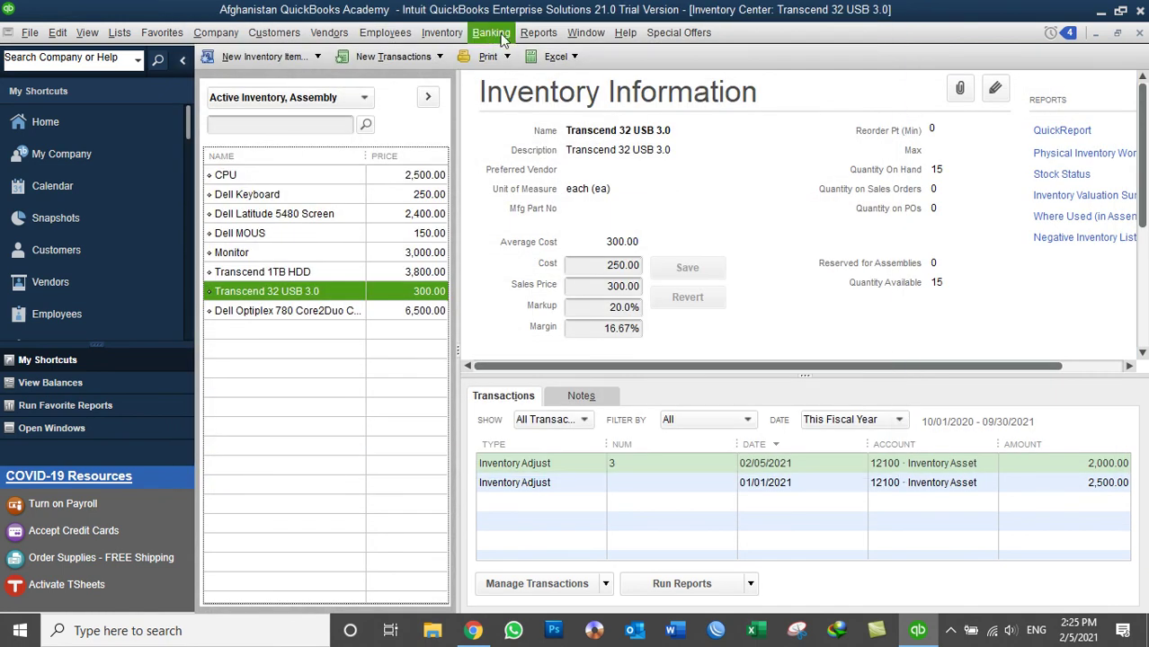
Step: Review the Physical Inventory Worksheet and the QuickReport behind the CPU item's quantity on hand, and close both reports
click(445, 34)
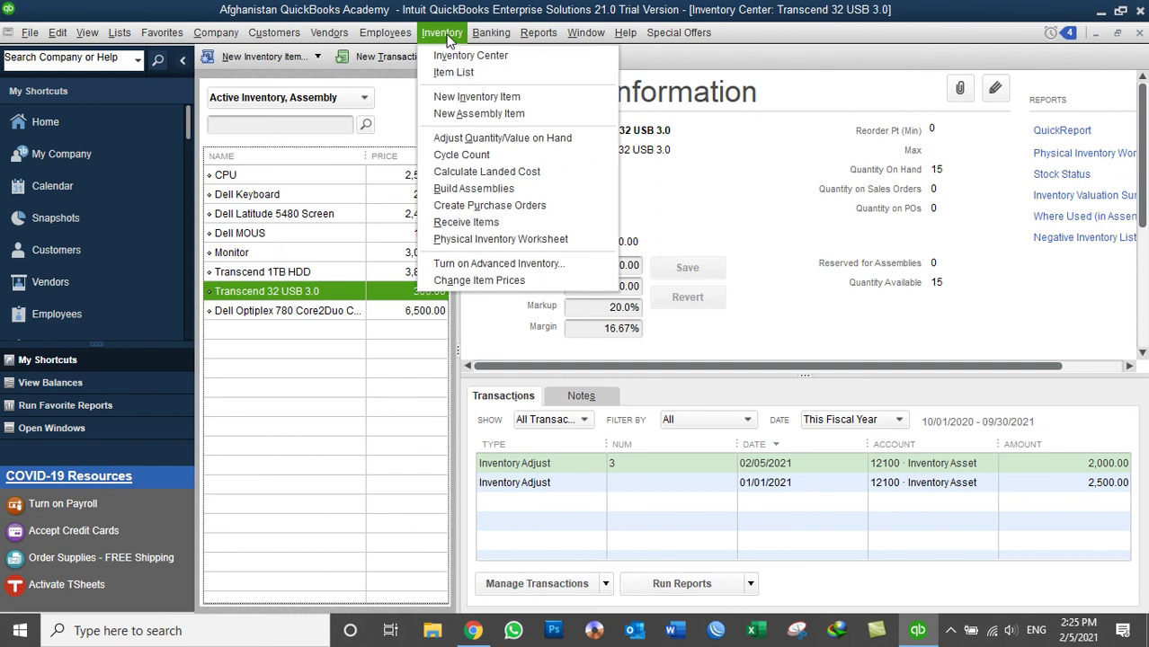
click(511, 239)
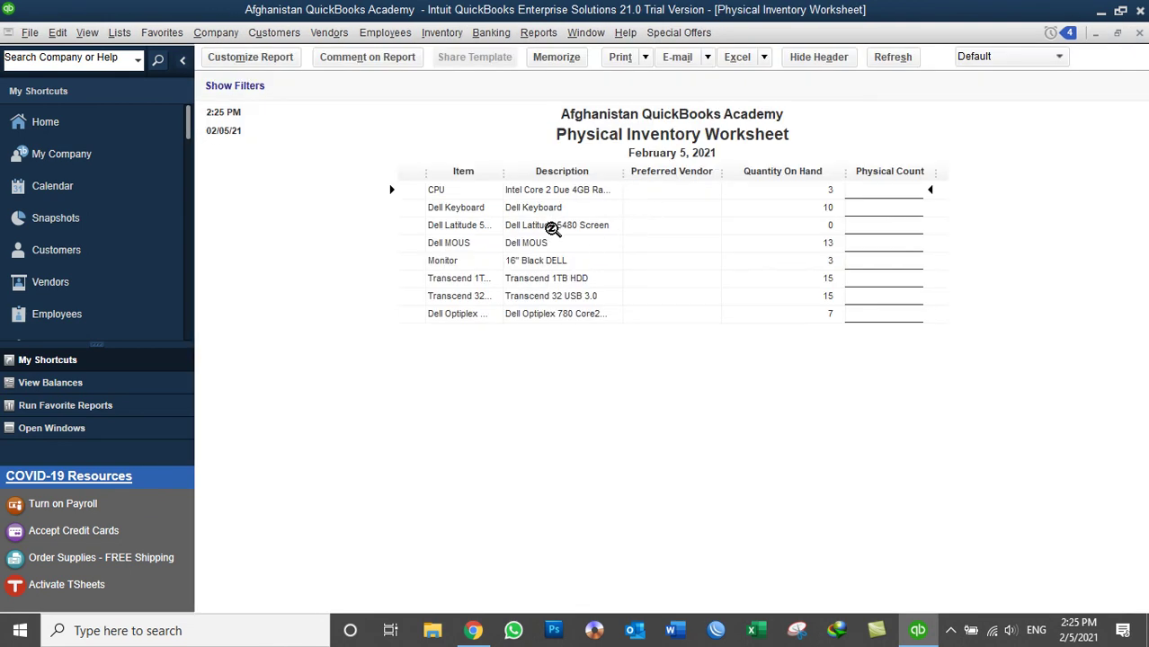
double_click(793, 189)
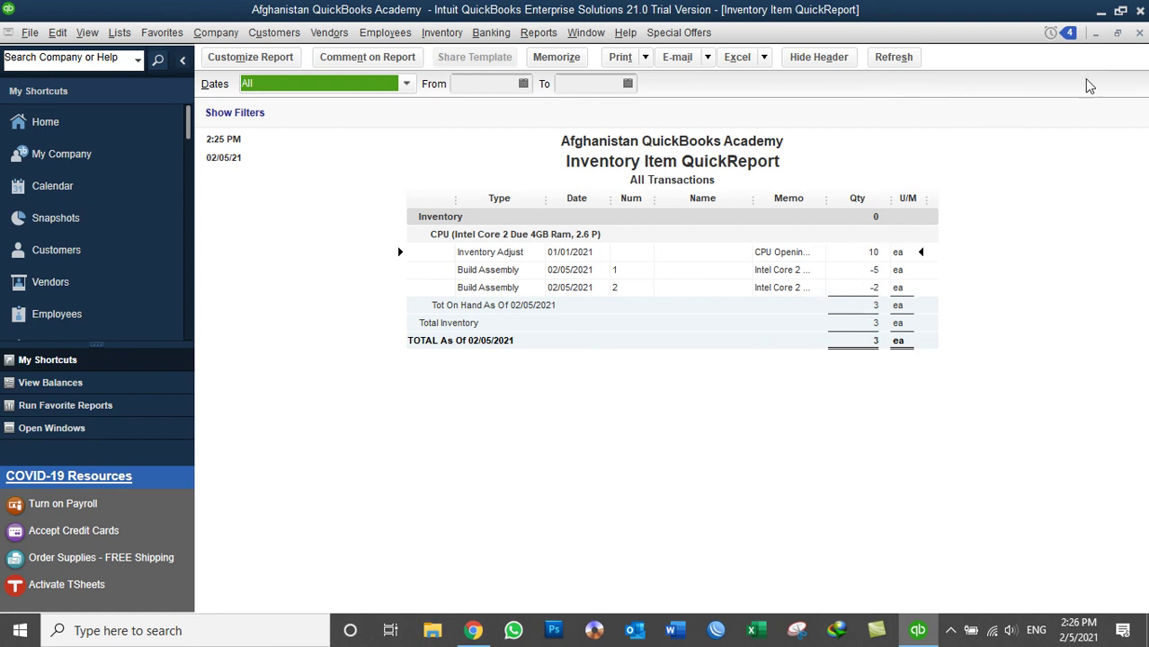
click(1140, 33)
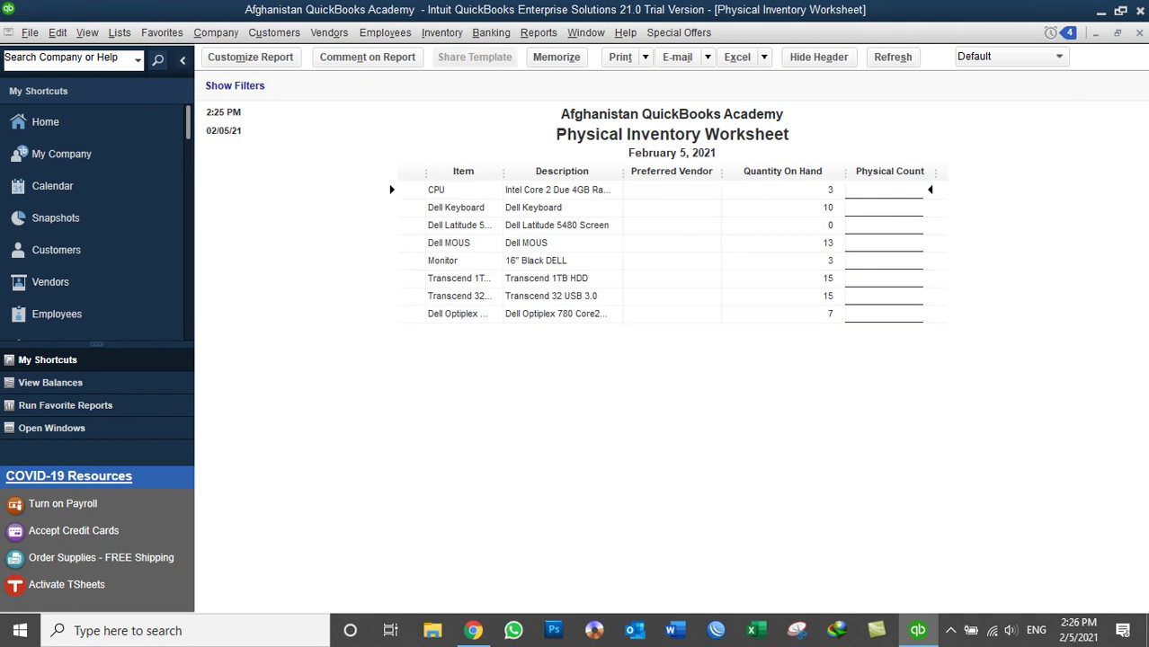
click(1140, 33)
click(442, 33)
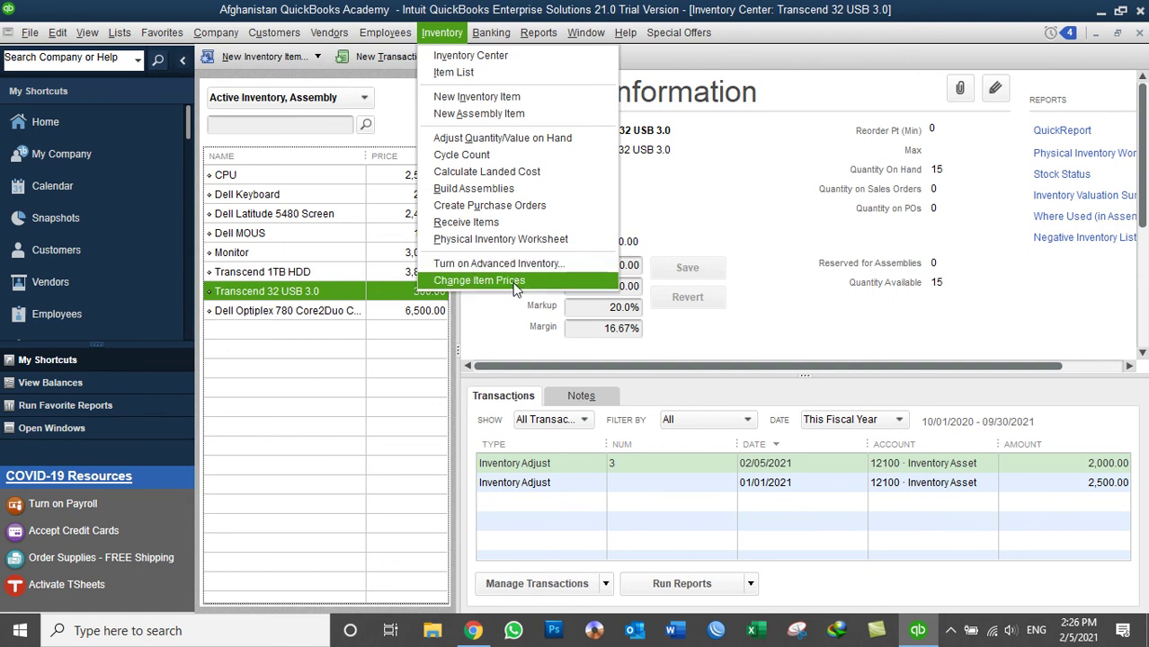
click(255, 42)
click(215, 32)
mouse_move(274, 32)
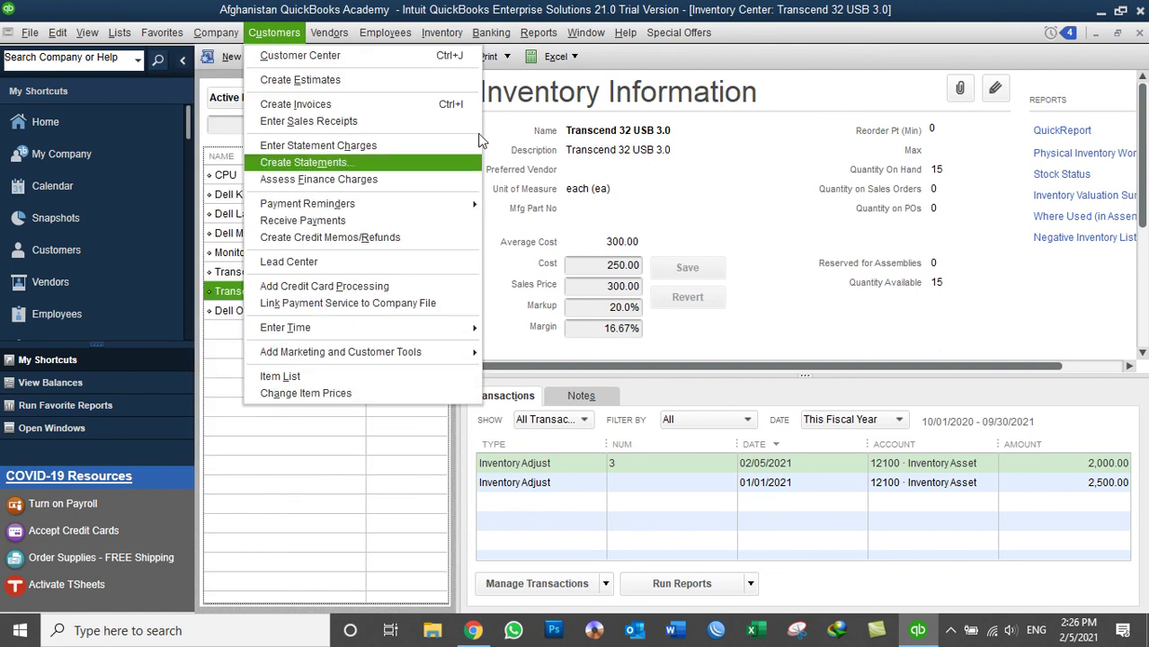
mouse_move(442, 32)
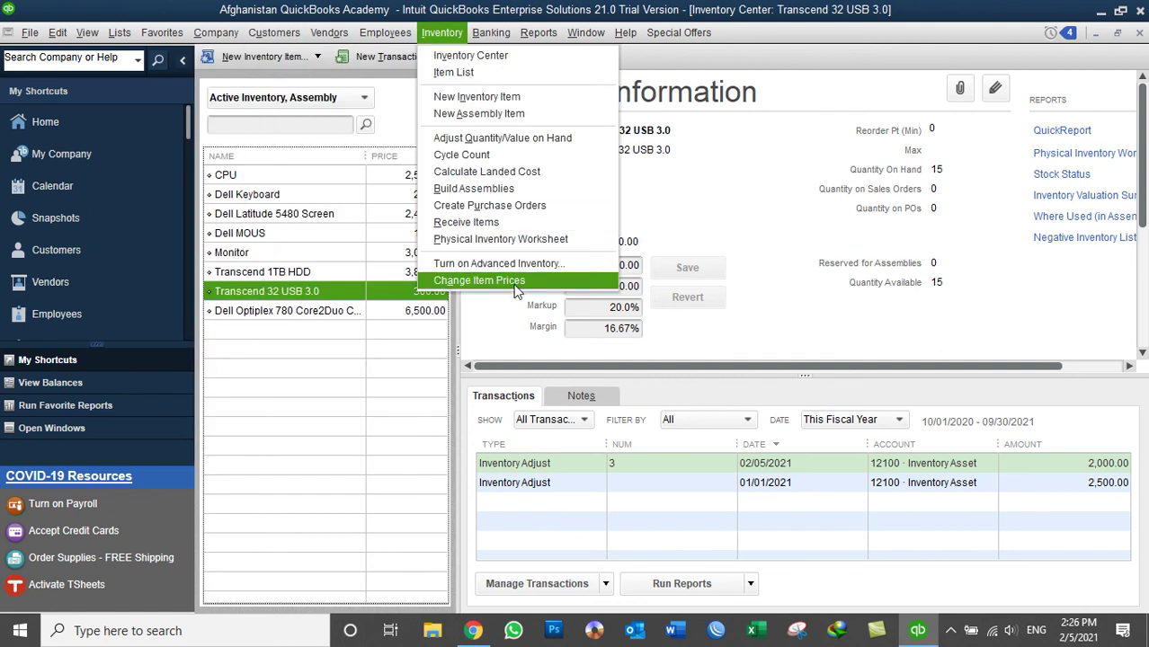
click(782, 63)
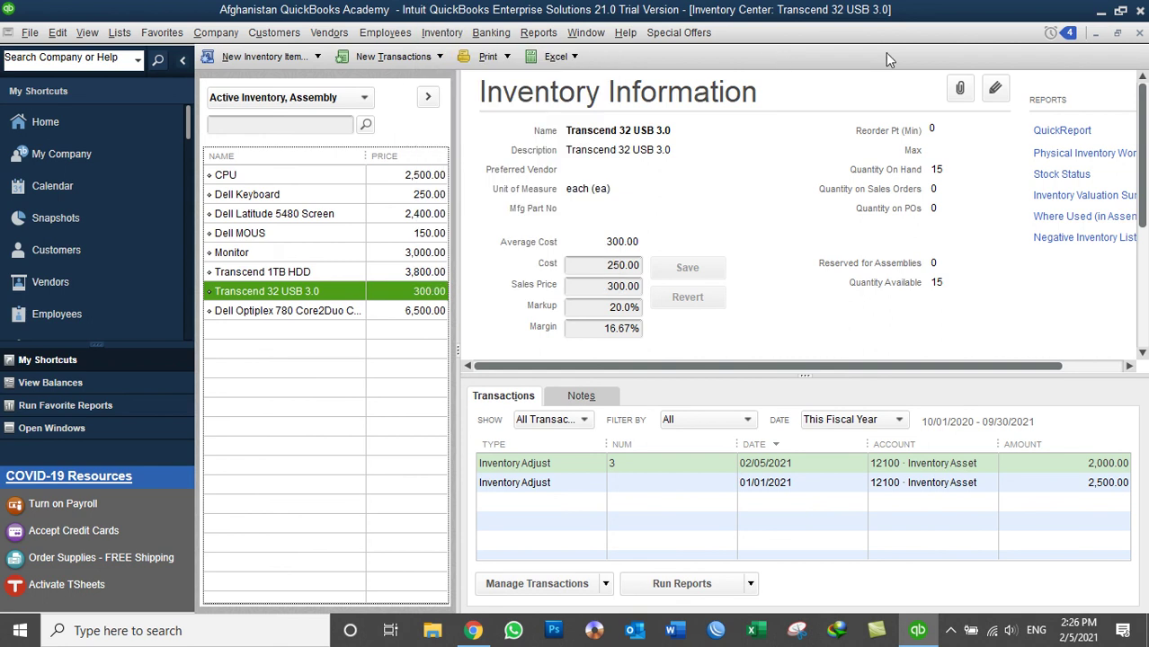
Step: Minimize the accounting program, switch to YouTube in Chrome and search for the trainer's channel by full name
click(1101, 17)
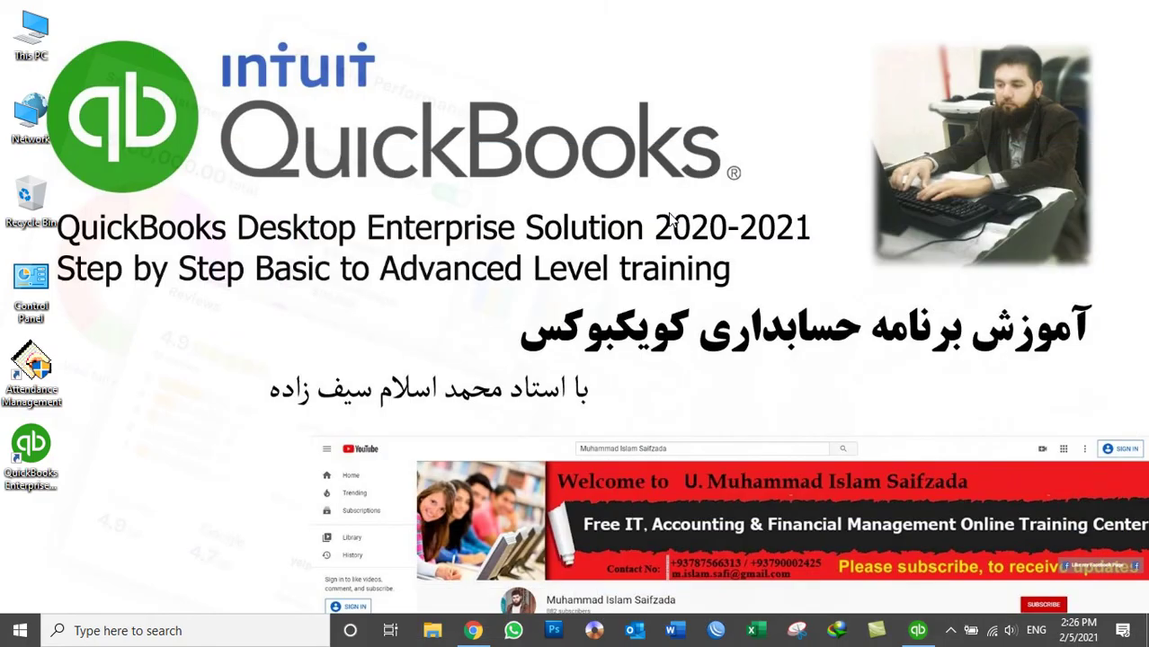
right_click(532, 109)
click(576, 161)
click(474, 631)
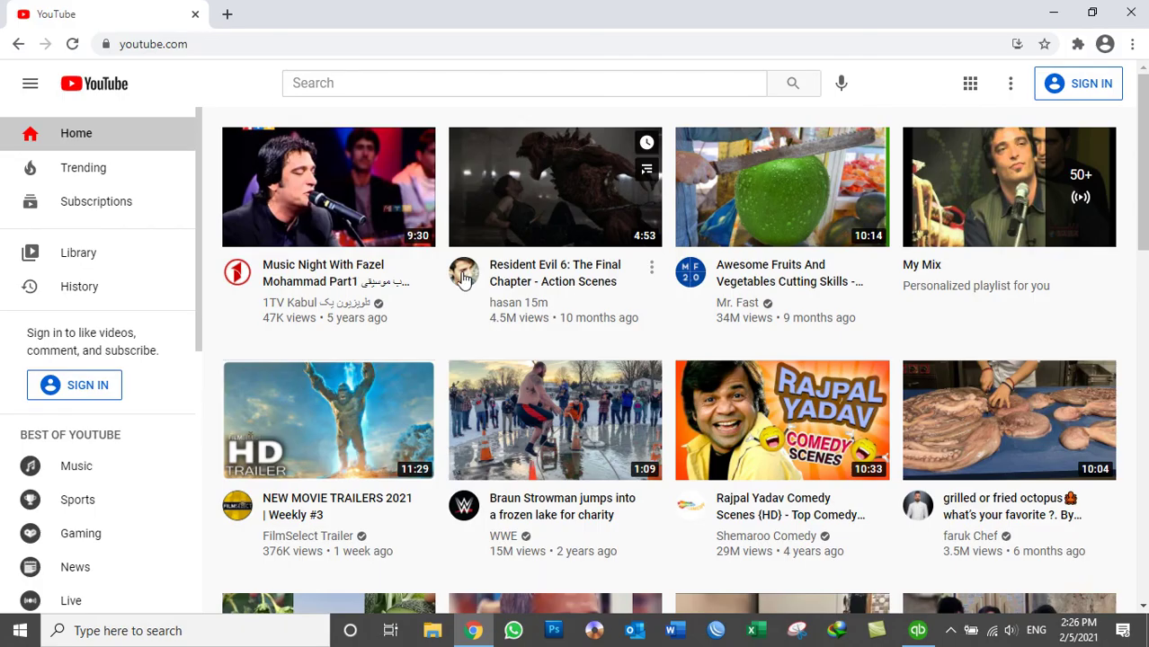
click(470, 83)
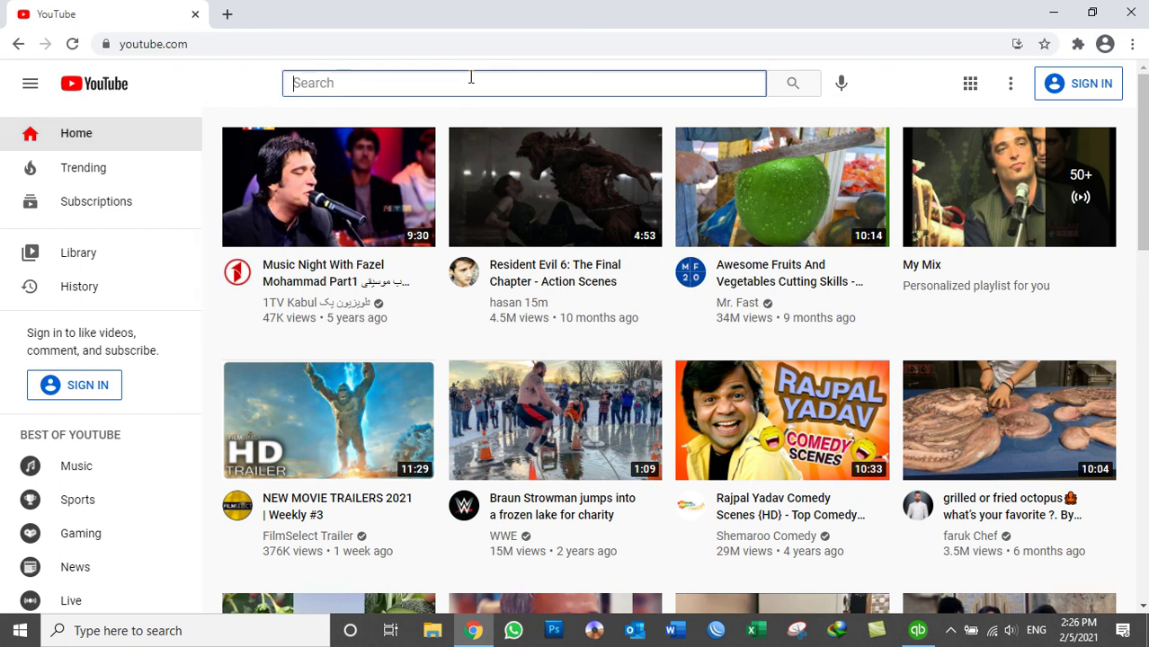
text(Muhammad Islam Saifzada)
key(Return)
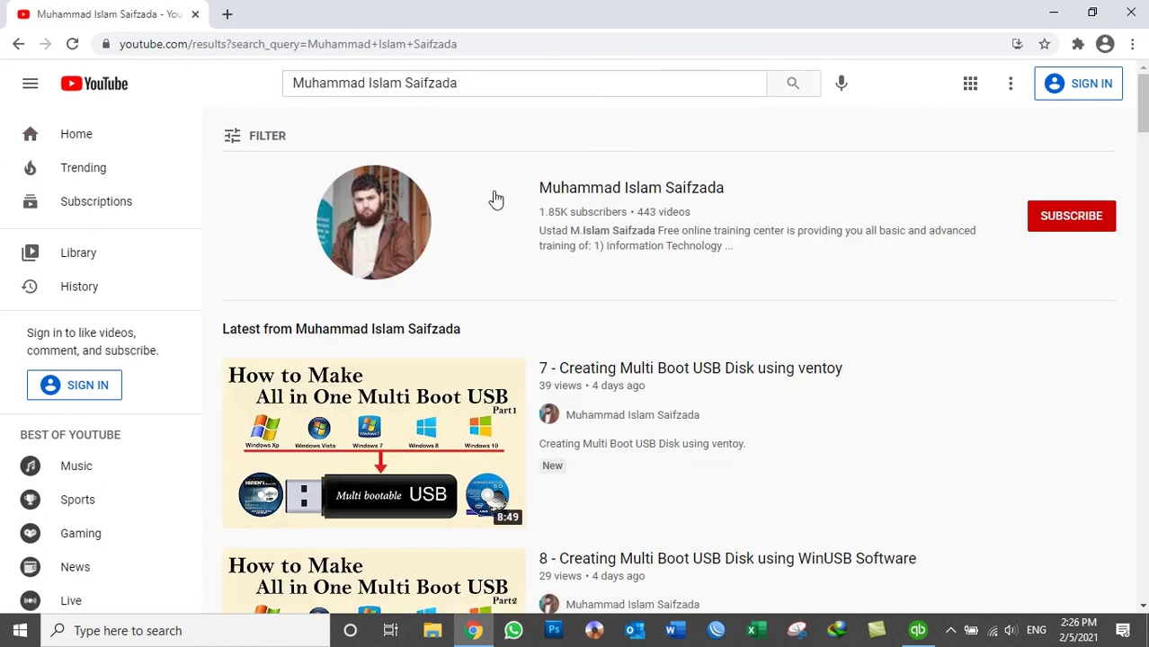
Step: Open the trainer's channel from the search results and look through its created playlists
click(572, 200)
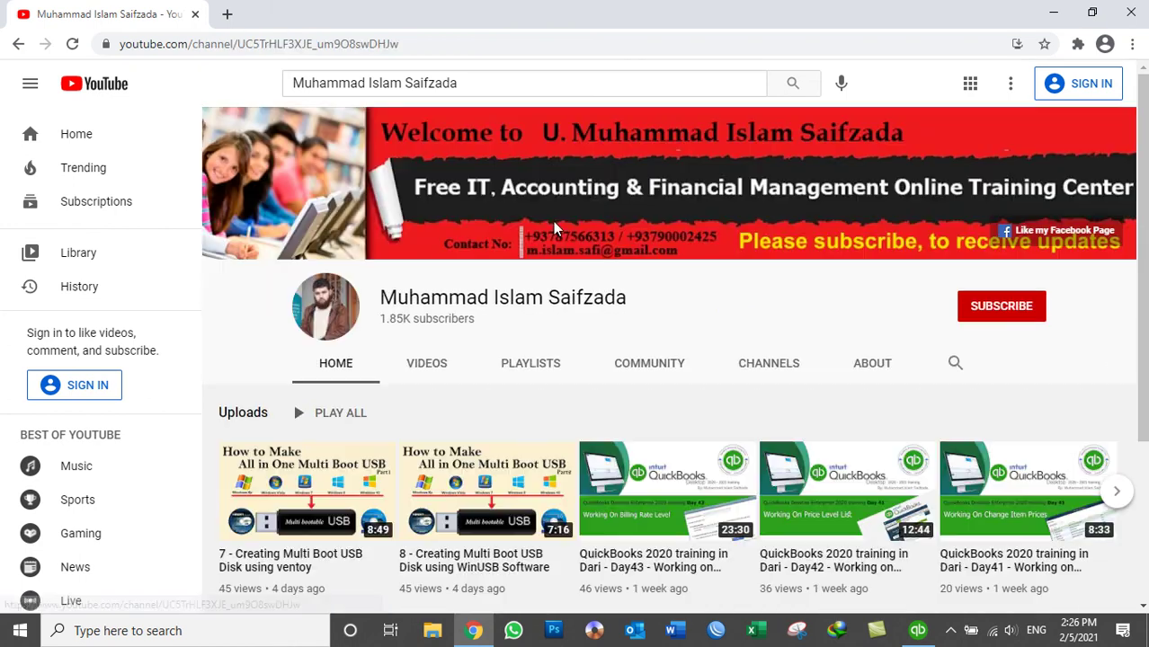
click(547, 365)
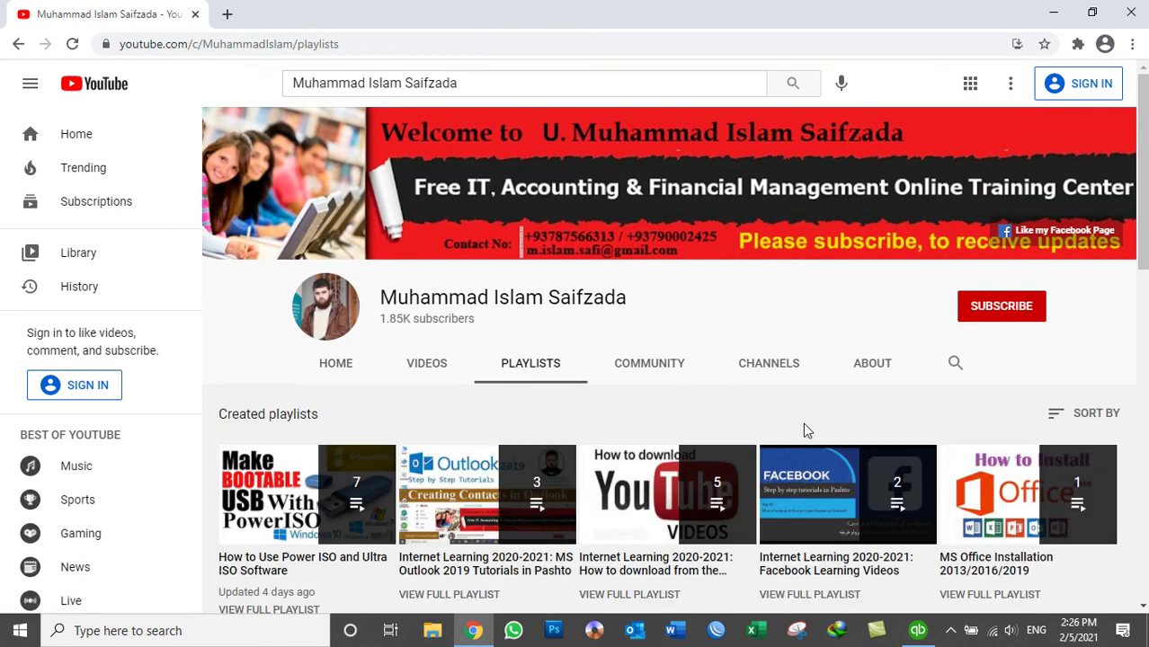
scroll(736, 397, down, 9)
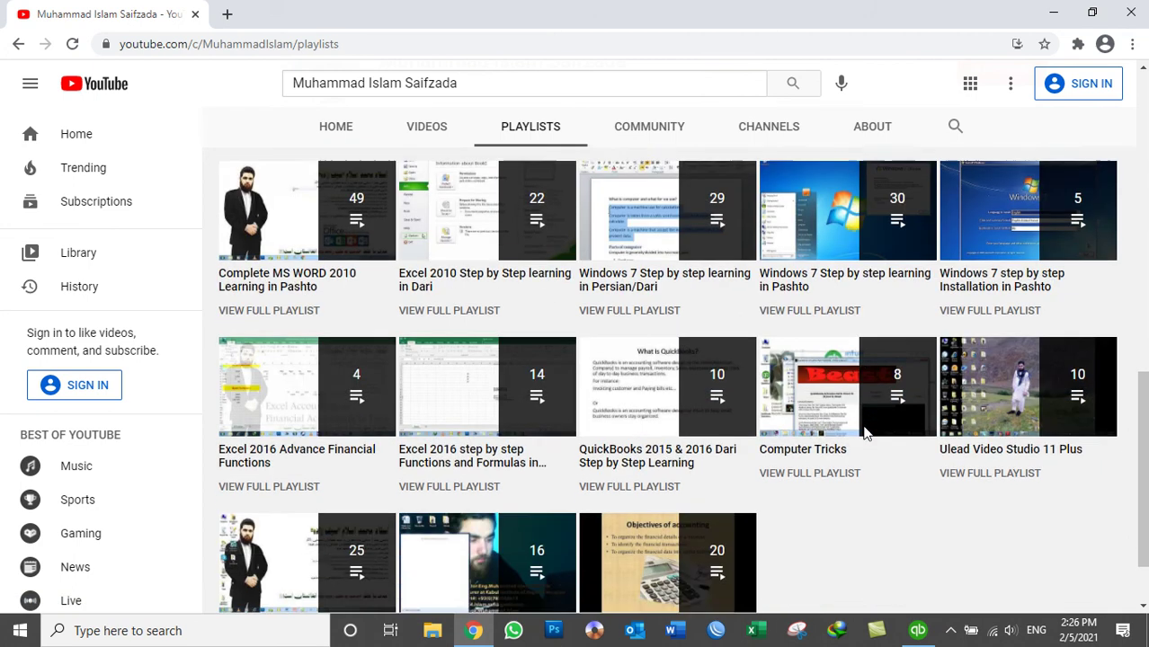
scroll(863, 433, up, 8)
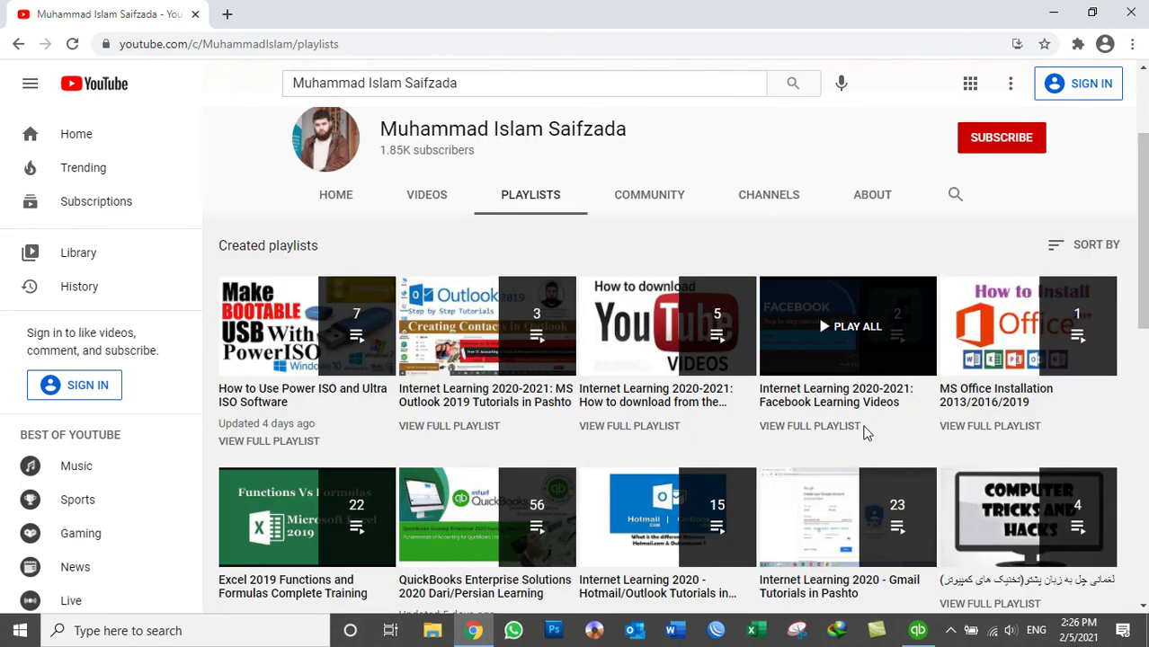
scroll(680, 437, down, 1)
Step: Open the QuickBooks Enterprise Solutions 2020 Dari/Persian Learning playlist in a new tab, view its Day1 video page, and return to the channel's playlists
right_click(477, 415)
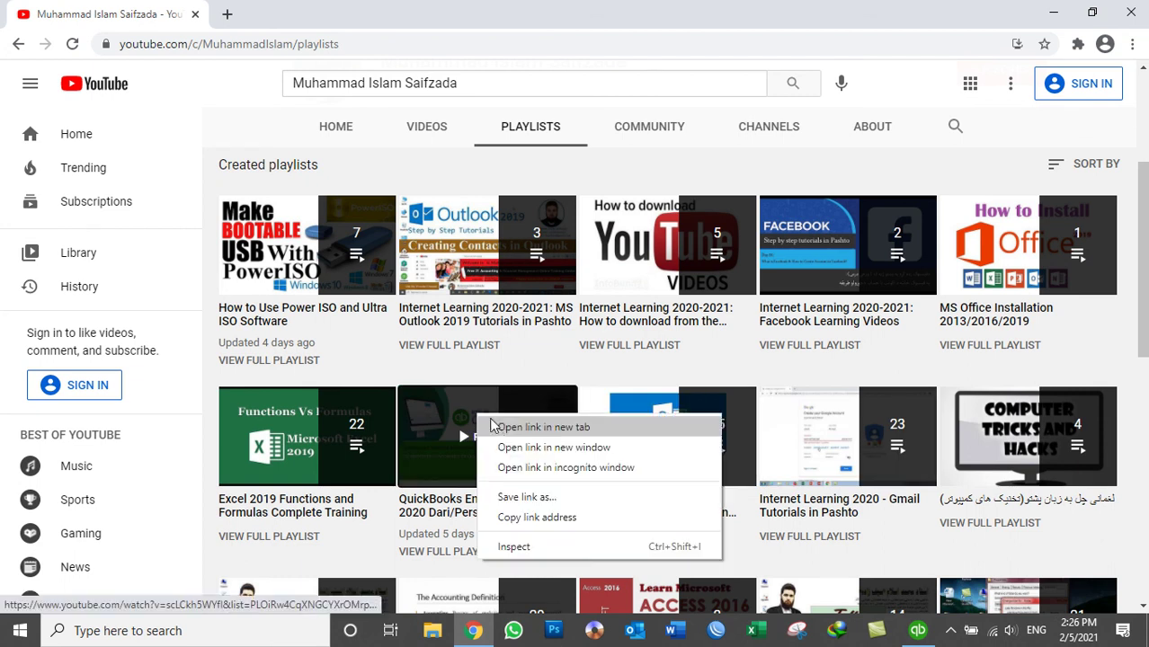
key(Escape)
middle_click(502, 434)
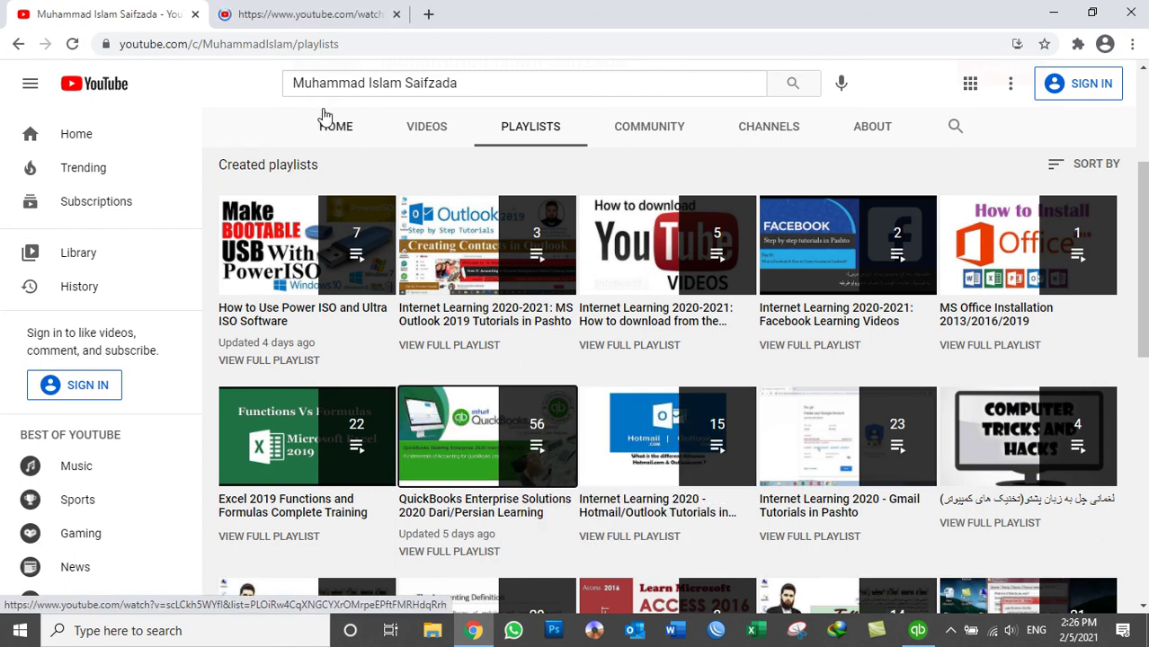
click(300, 16)
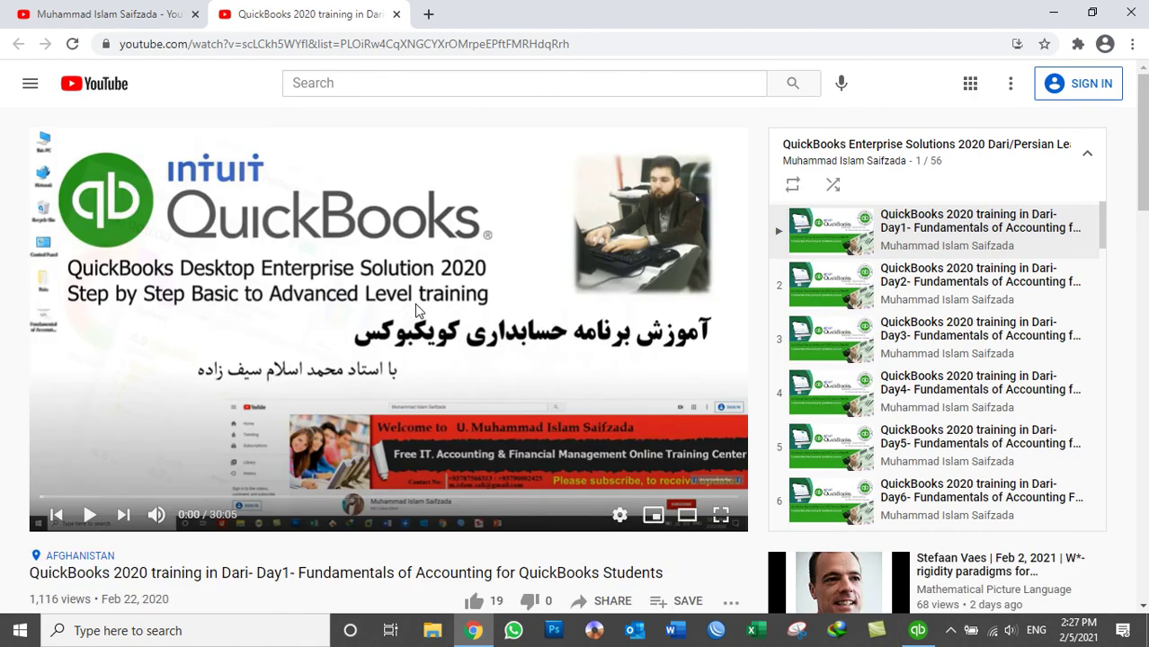
scroll(418, 313, down, 3)
scroll(429, 314, down, 1)
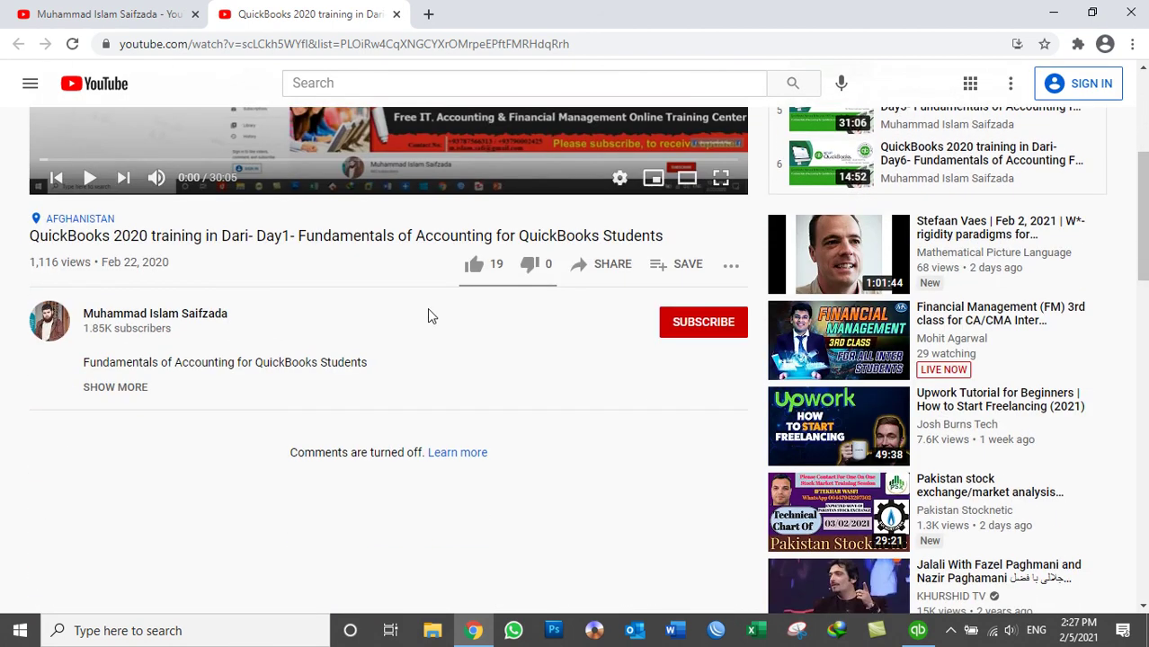
scroll(175, 357, up, 1)
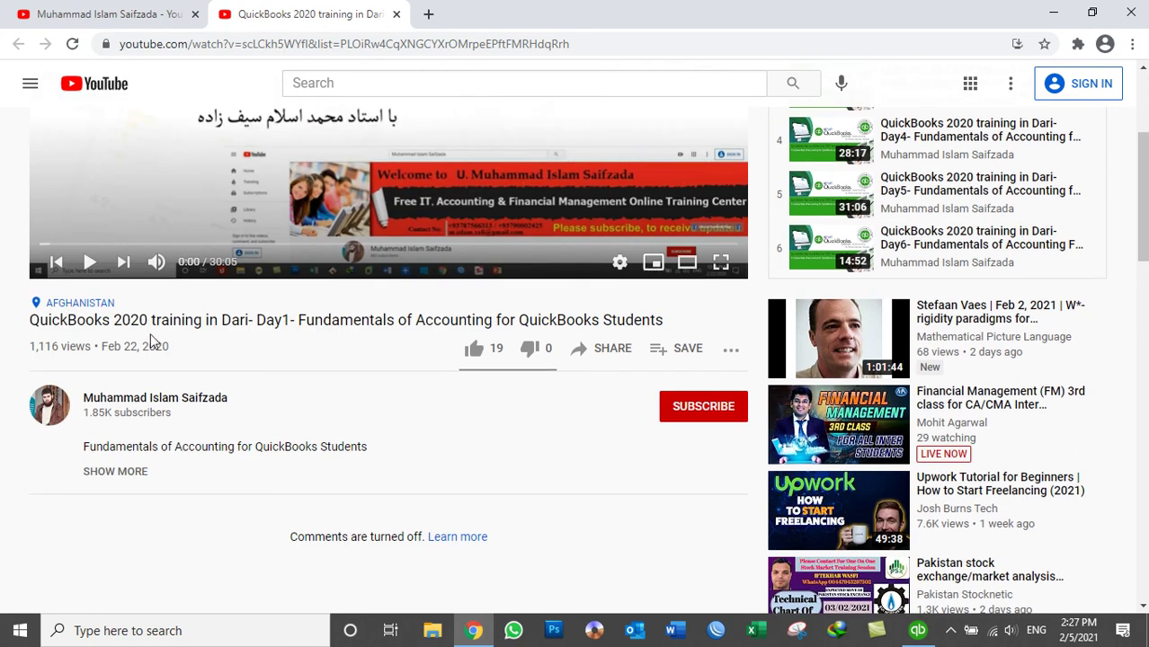
scroll(199, 380, up, 2)
click(142, 13)
scroll(913, 248, up, 3)
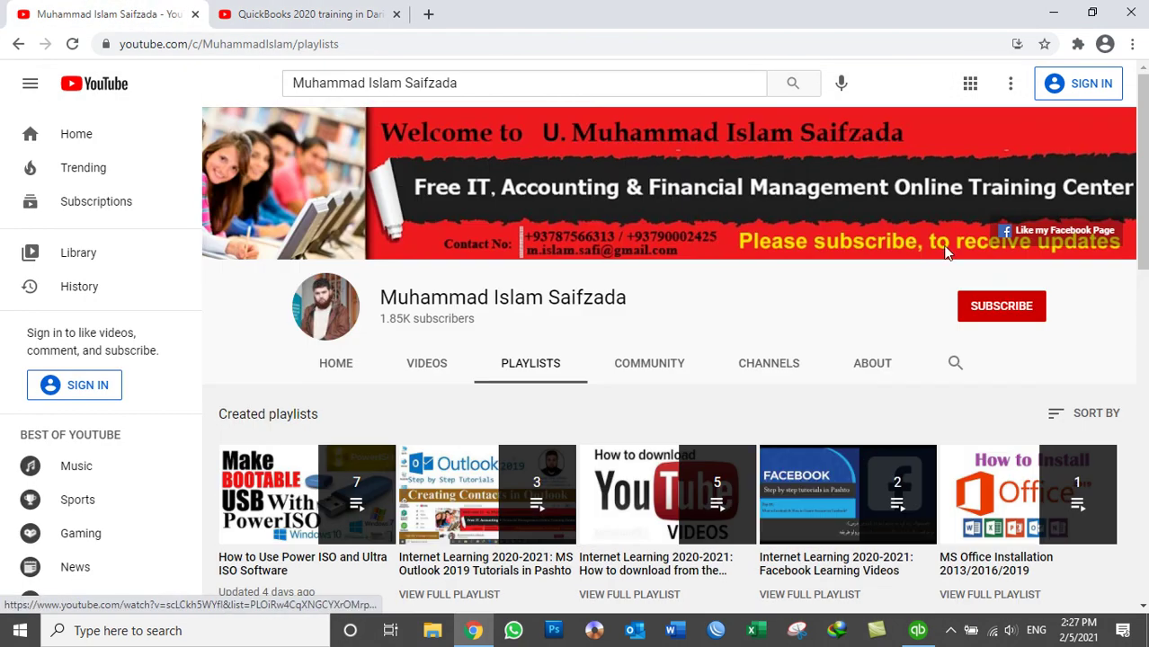